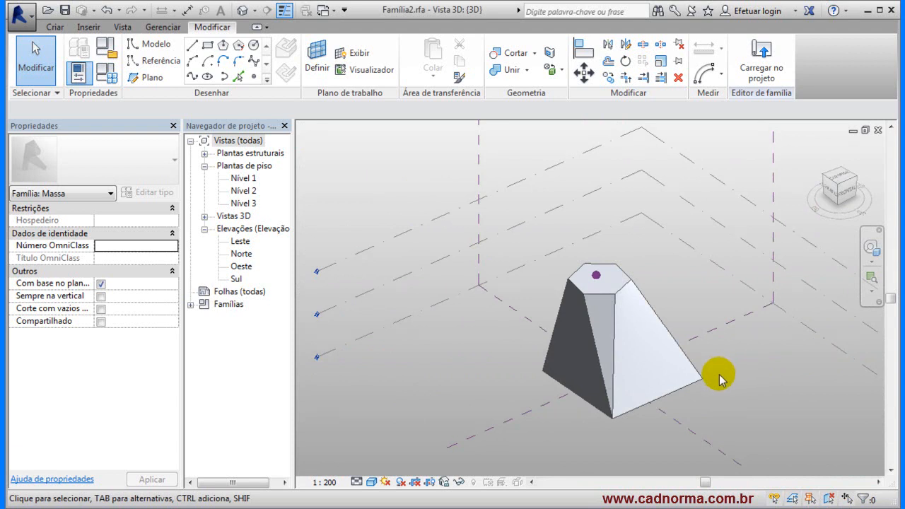
Select a corner vertex of the hexagonal top face of the mass form
middle_click_drag(582, 410, 498, 392, "shift")
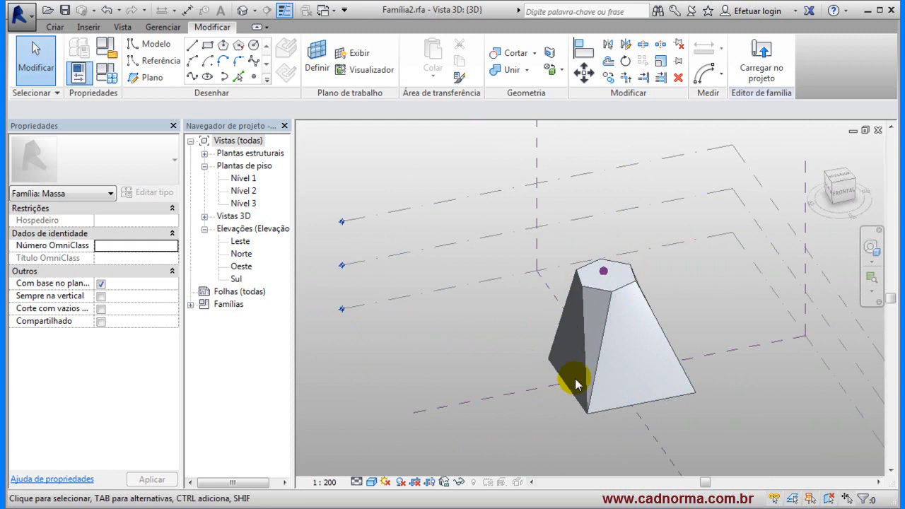
middle_click_drag(516, 360, 654, 274, "shift")
scroll(654, 273, "up", 3)
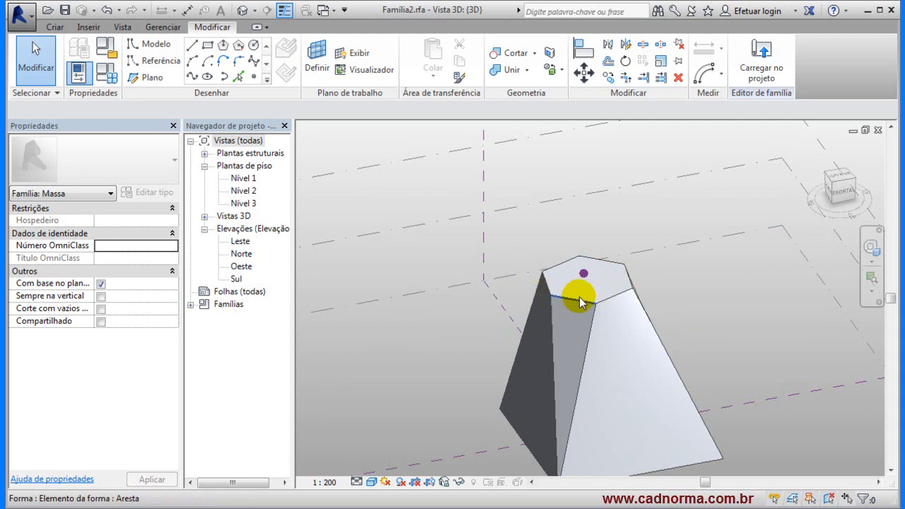
scroll(576, 295, "up", 2)
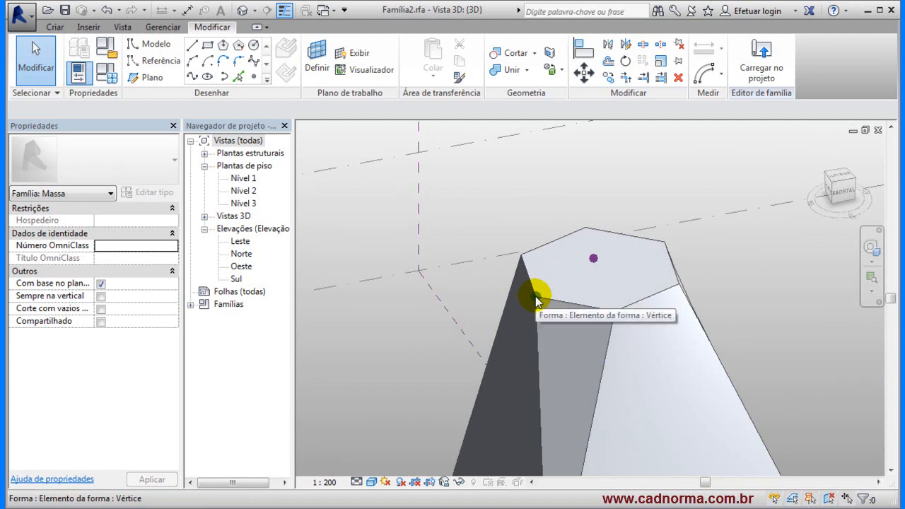
left_click(536, 297)
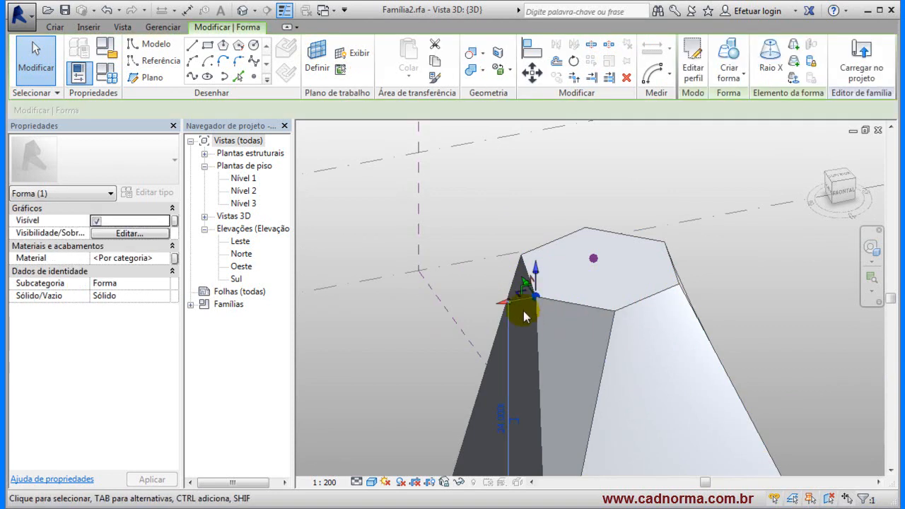
Examine the selected vertex's 3D control arrows from several angles, comparing their global and local coordinate orientations
middle_click_drag(535, 299, 545, 293, "shift")
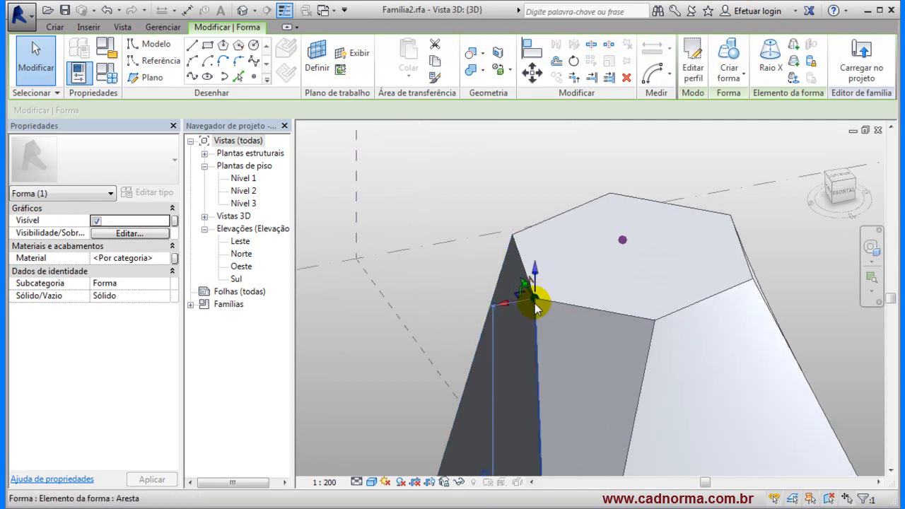
middle_click_drag(541, 287, 503, 394, "shift")
middle_click_drag(640, 264, 584, 303, "shift")
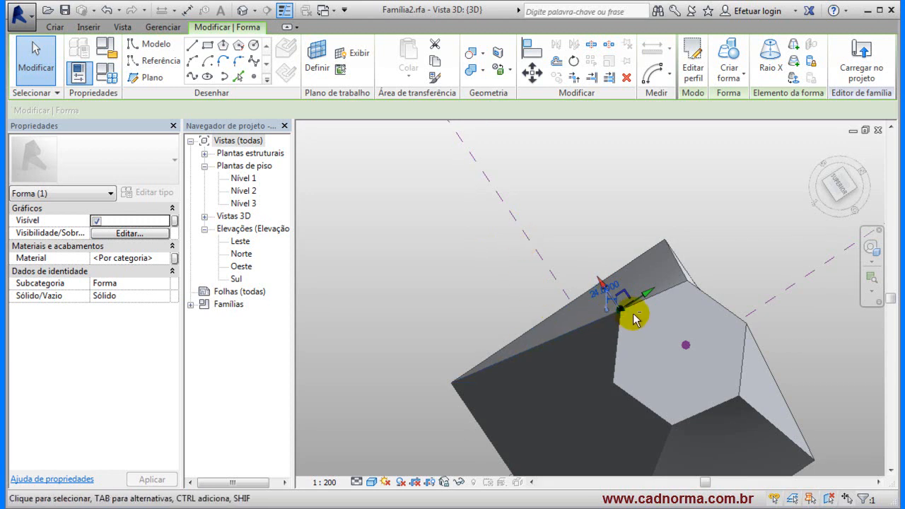
middle_click_drag(629, 326, 569, 299, "shift")
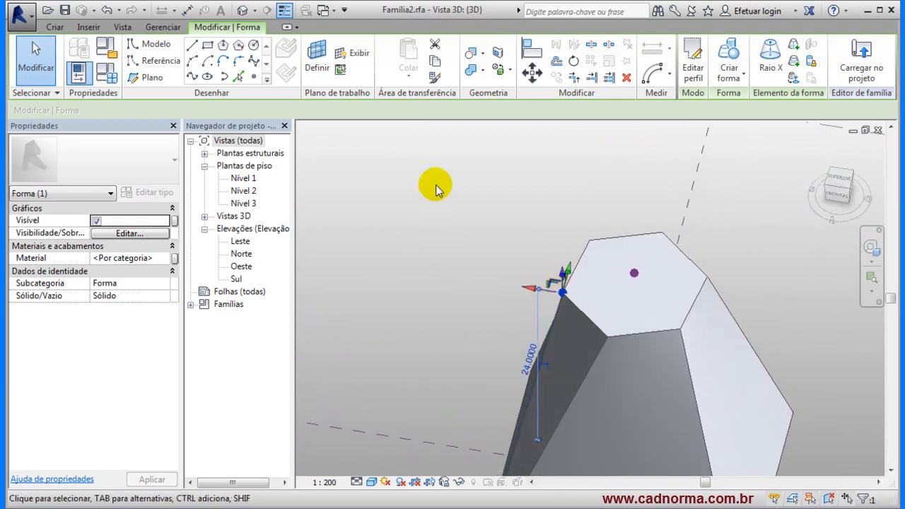
middle_click_drag(550, 277, 584, 219, "shift")
middle_click_drag(552, 324, 531, 300, "shift")
middle_click_drag(622, 223, 501, 323, "shift")
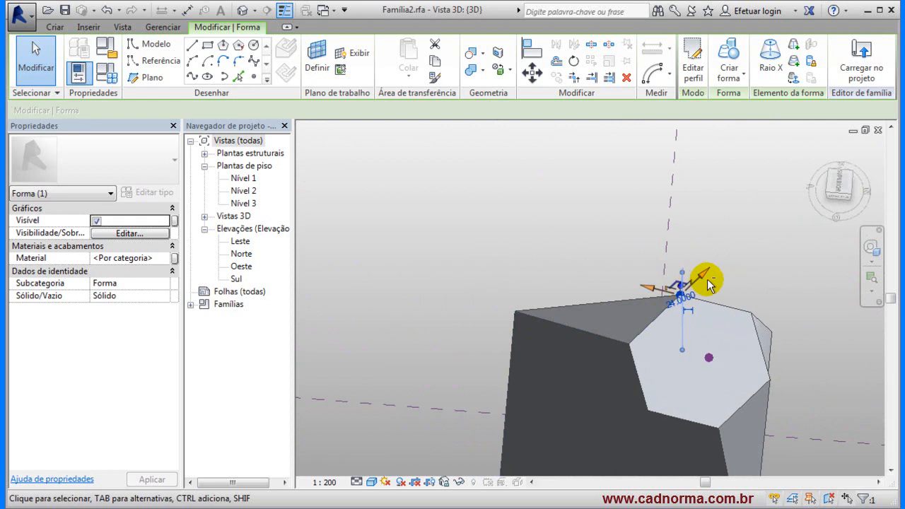
scroll(710, 274, "up", 2)
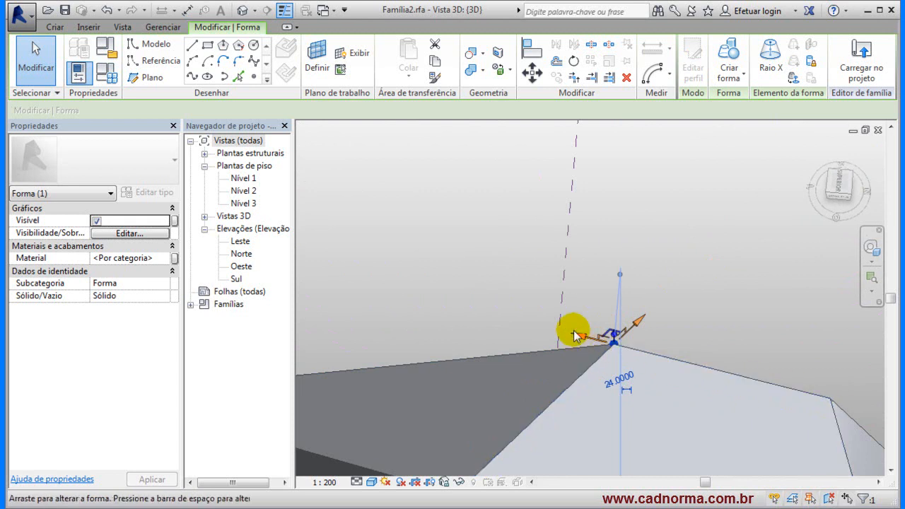
middle_click_drag(580, 241, 617, 242, "shift")
middle_click_drag(493, 265, 589, 295)
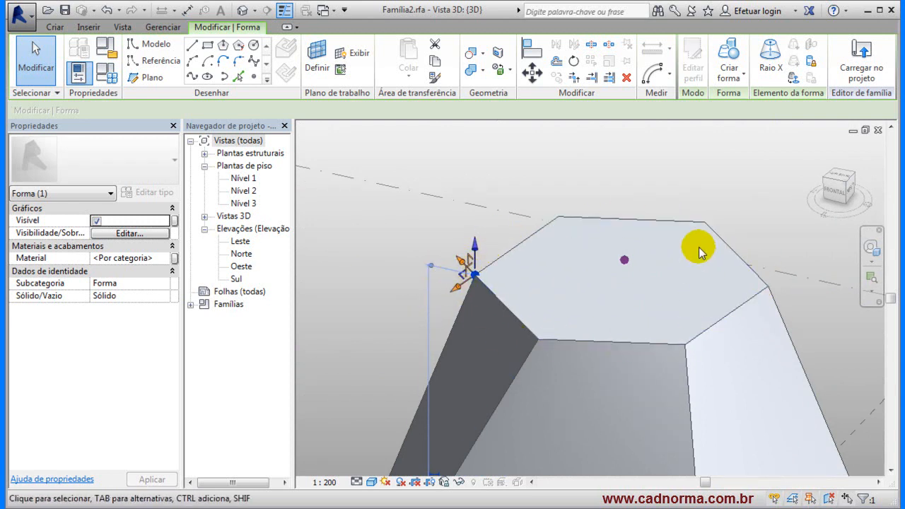
middle_click_drag(499, 261, 521, 267, "shift")
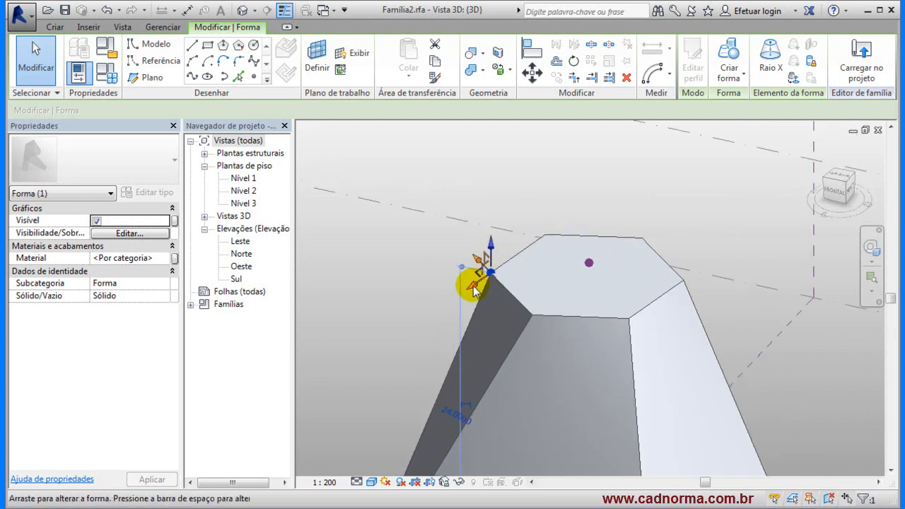
Try to pull the selected top vertex outward along its local axis, and clear the selection
left_click_drag(479, 272, 432, 306)
middle_click_drag(372, 248, 358, 172, "shift")
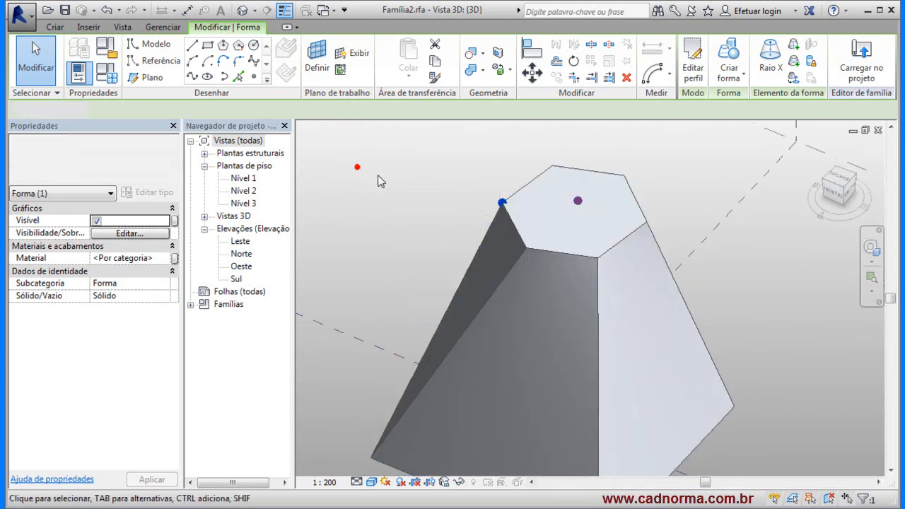
left_click(357, 172)
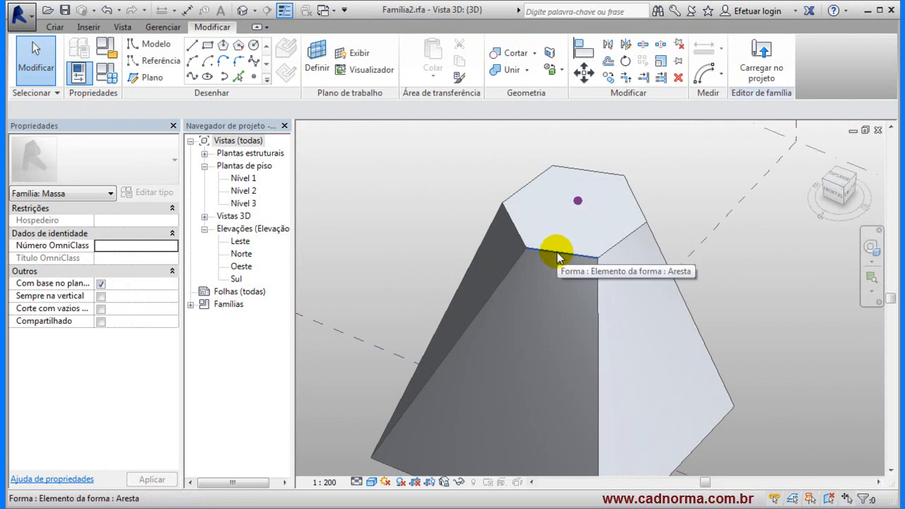
Select one edge of the hexagonal top face, raise it vertically above the rest of the face, and deselect it
left_click(563, 282)
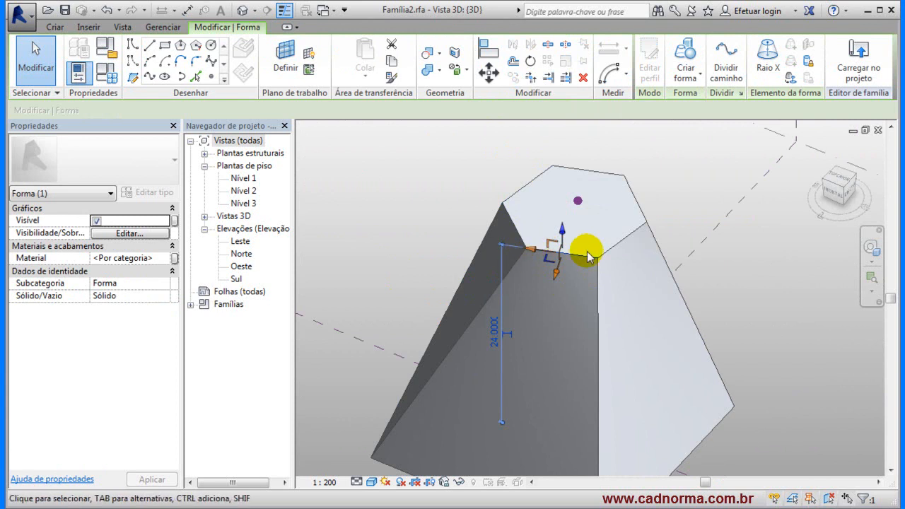
middle_click_drag(601, 257, 587, 246, "shift")
scroll(562, 247, "up", 3)
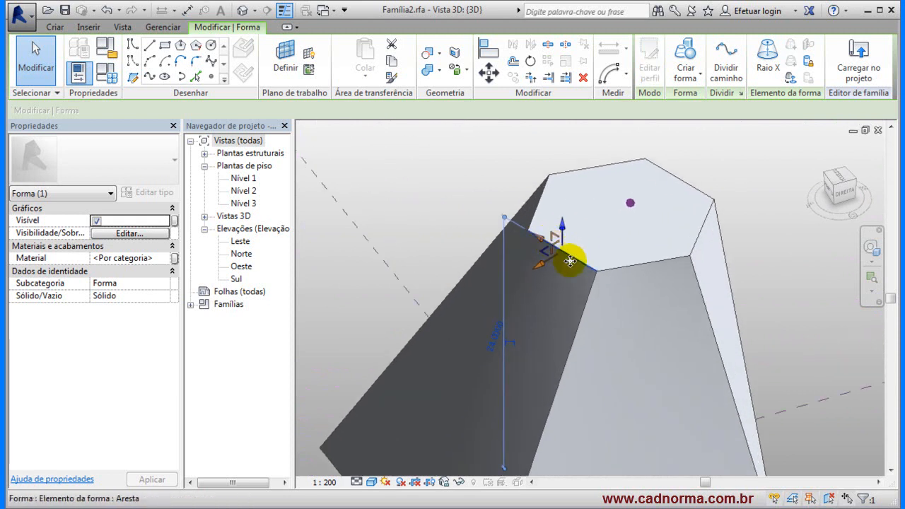
middle_click_drag(576, 244, 528, 379, "shift")
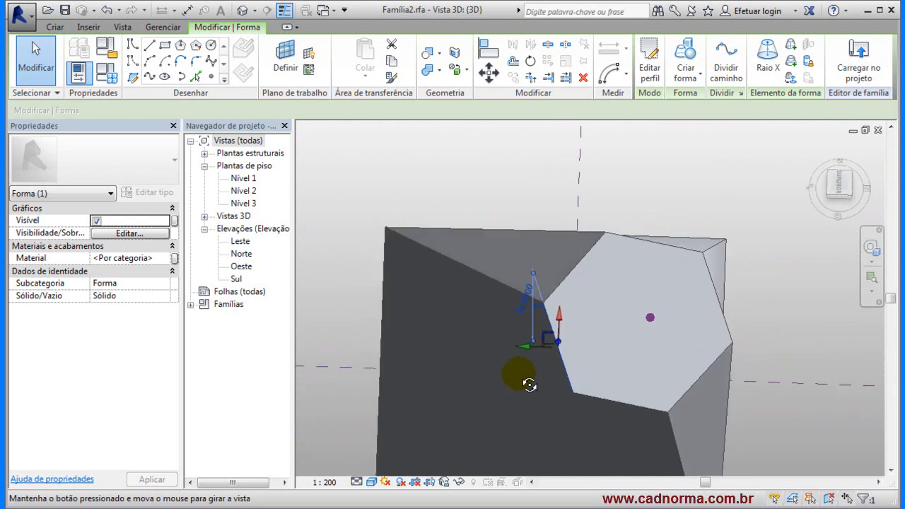
middle_click_drag(612, 370, 580, 283, "shift")
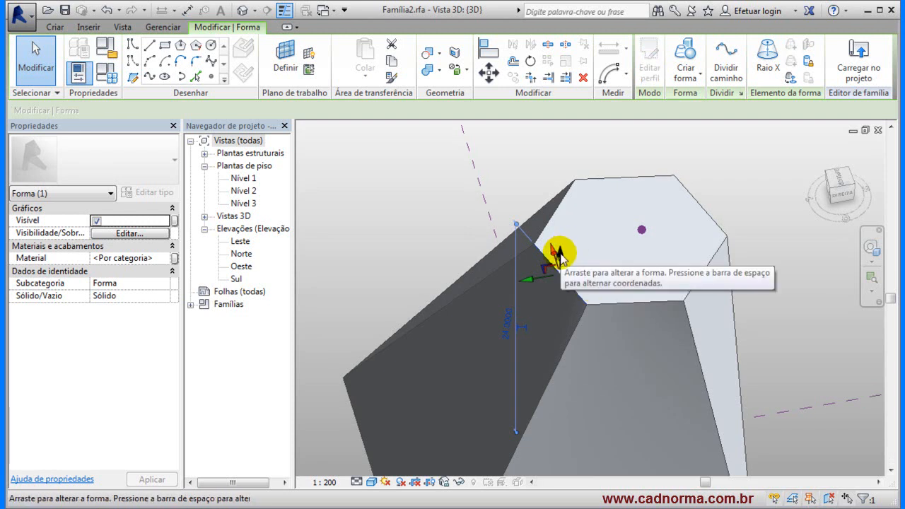
middle_click_drag(562, 252, 561, 189, "shift")
left_click_drag(563, 204, 571, 156)
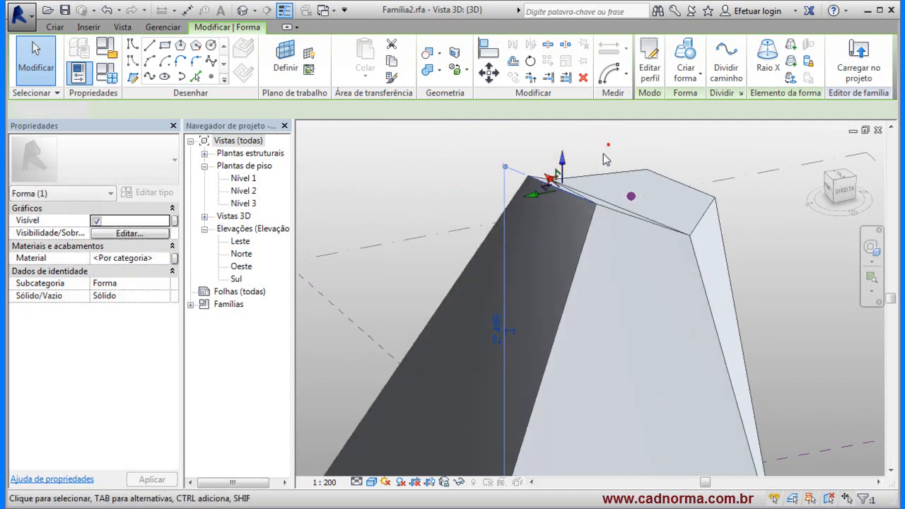
key("Escape")
Examine the deformed top of the form from several angles and undo the edge's vertical move
middle_click_drag(682, 262, 591, 326, "shift")
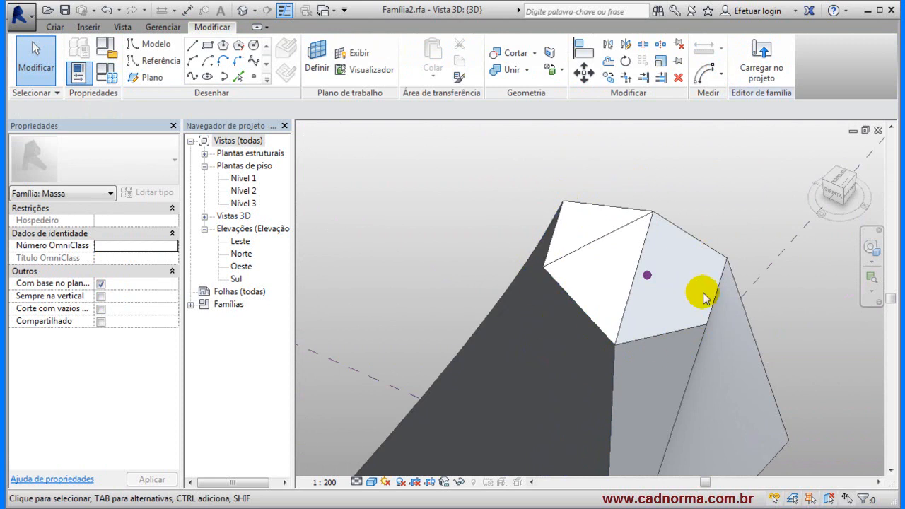
middle_click_drag(665, 302, 643, 246, "shift")
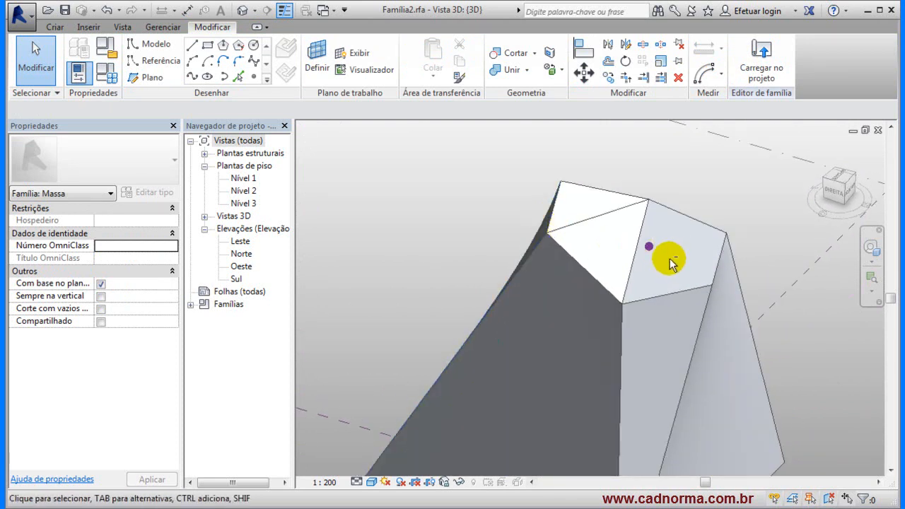
middle_click_drag(640, 267, 556, 178, "shift")
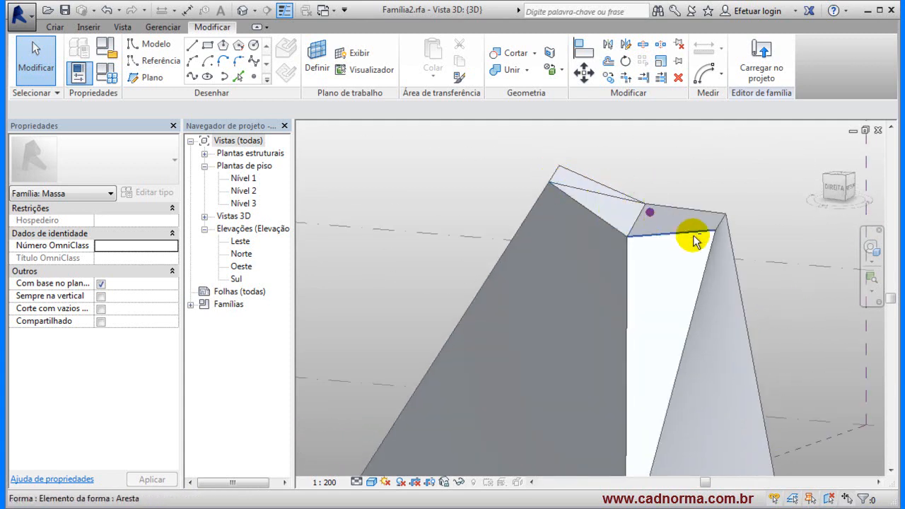
middle_click_drag(639, 212, 575, 286, "shift")
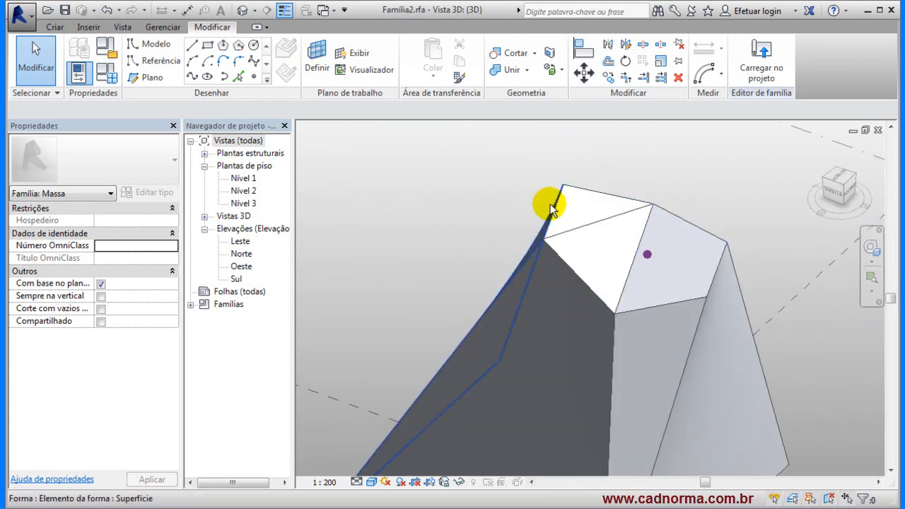
middle_click_drag(552, 253, 567, 269, "shift")
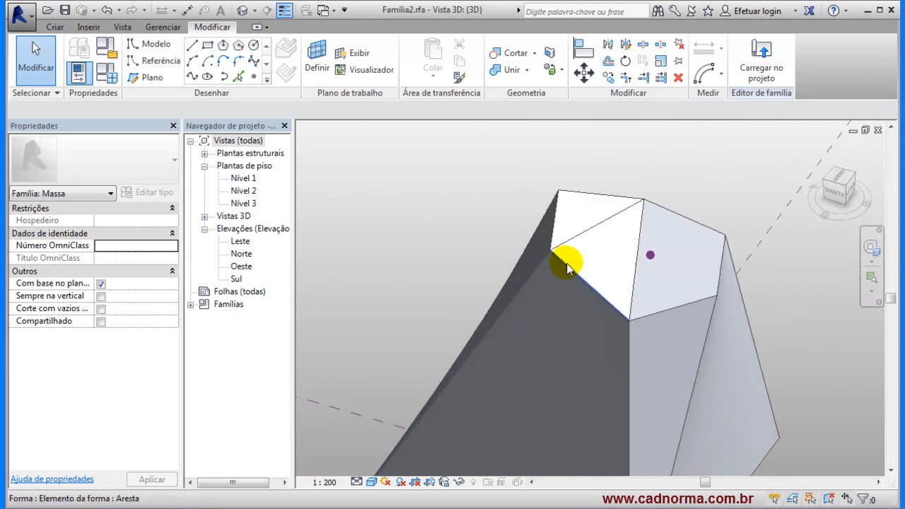
key("ctrl+z")
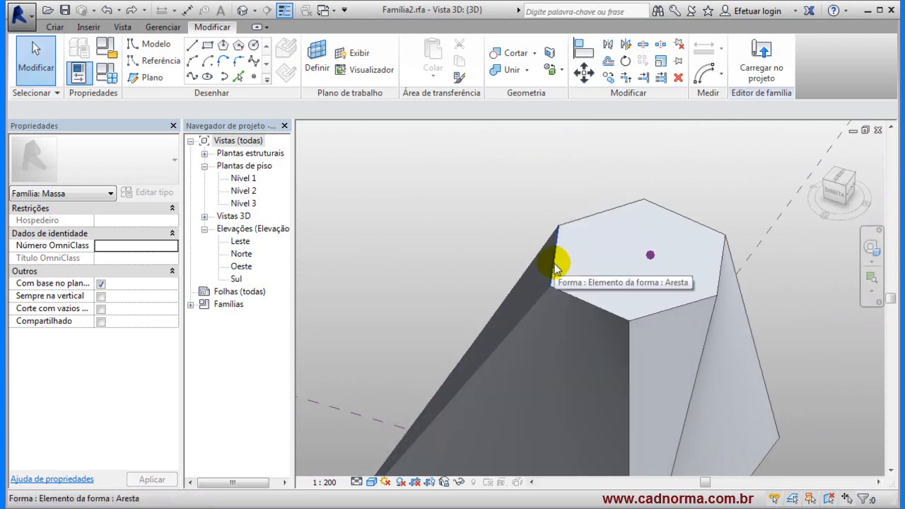
Select the whole hexagonal top face and try to move it with its 3D control arrows
key("Tab")
key("Tab")
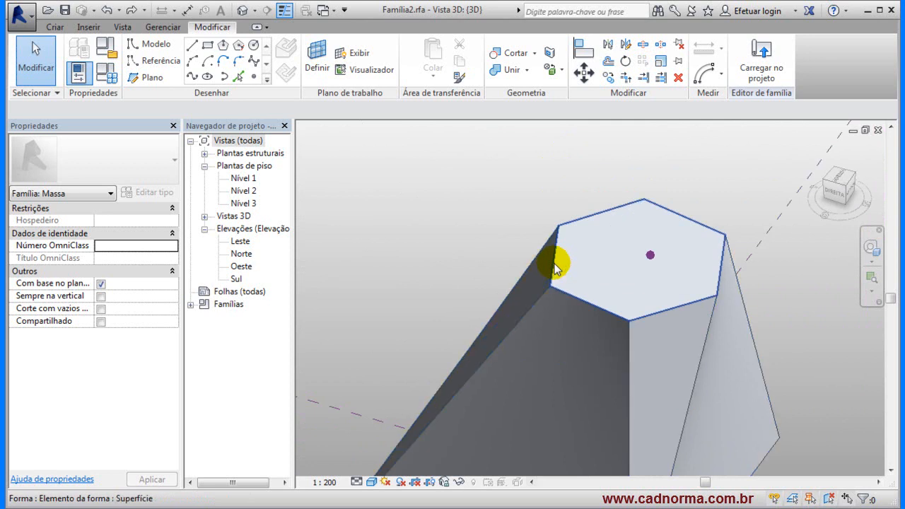
left_click(54, 93)
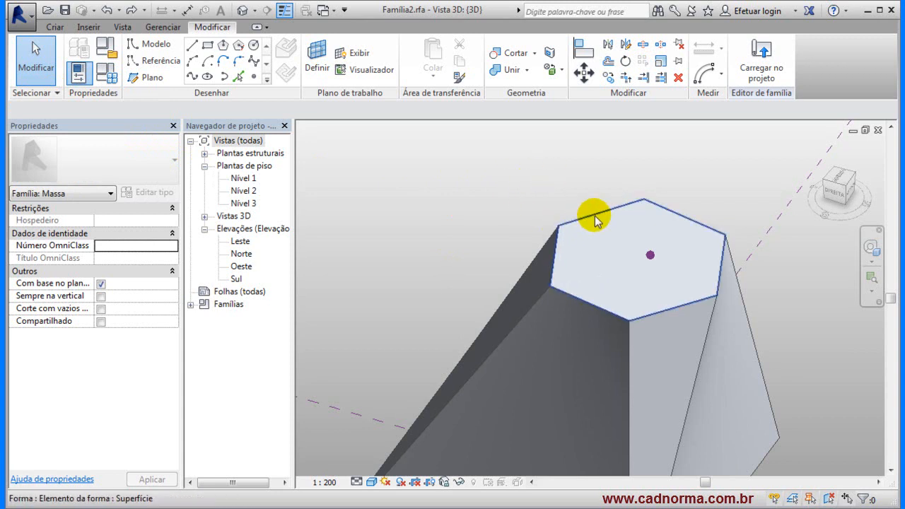
key("Tab")
key("Tab")
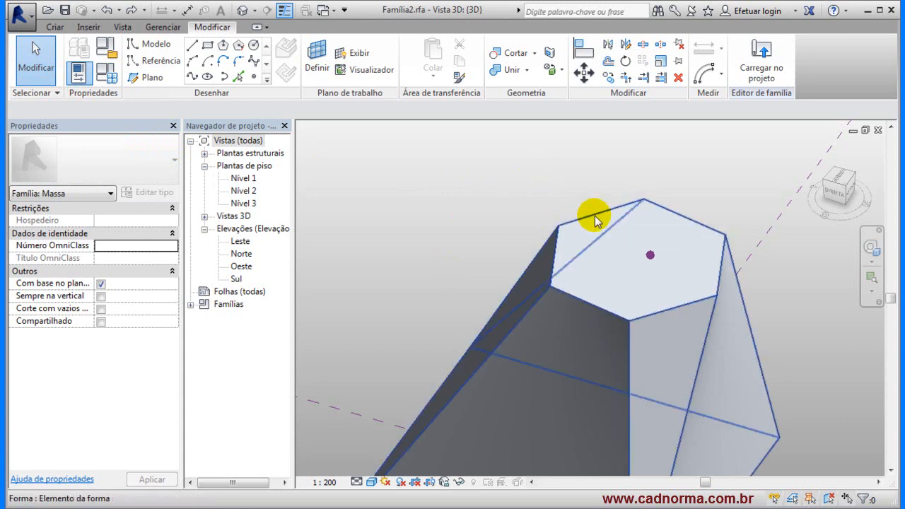
key("Tab")
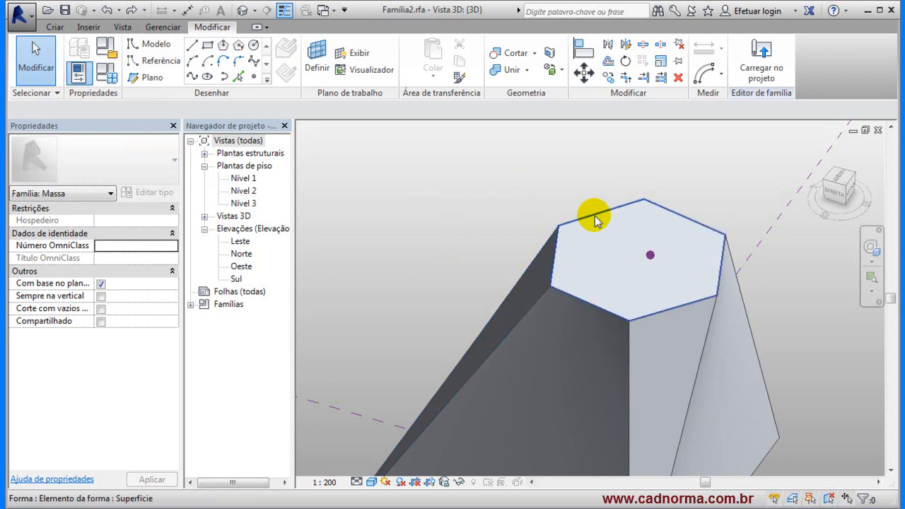
left_click(594, 221)
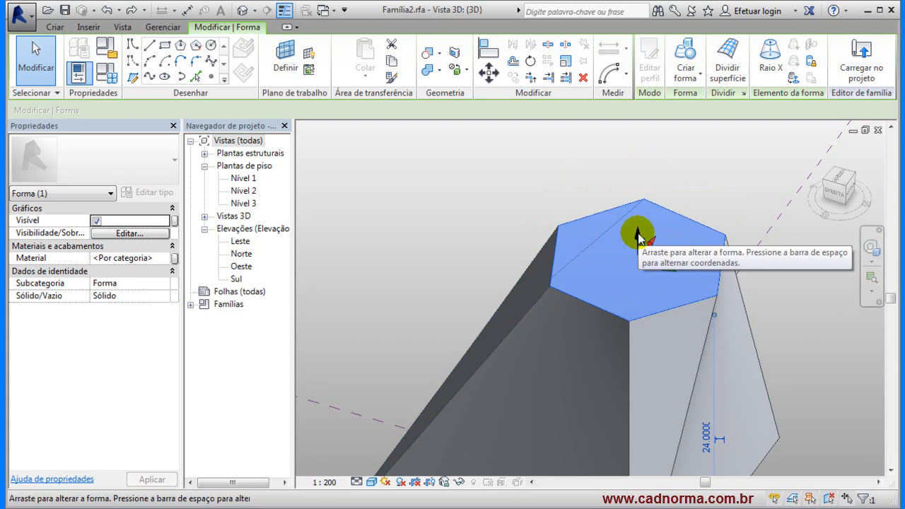
left_click_drag(654, 242, 659, 302)
middle_click_drag(659, 302, 549, 278, "shift")
middle_click_drag(707, 277, 658, 321, "shift")
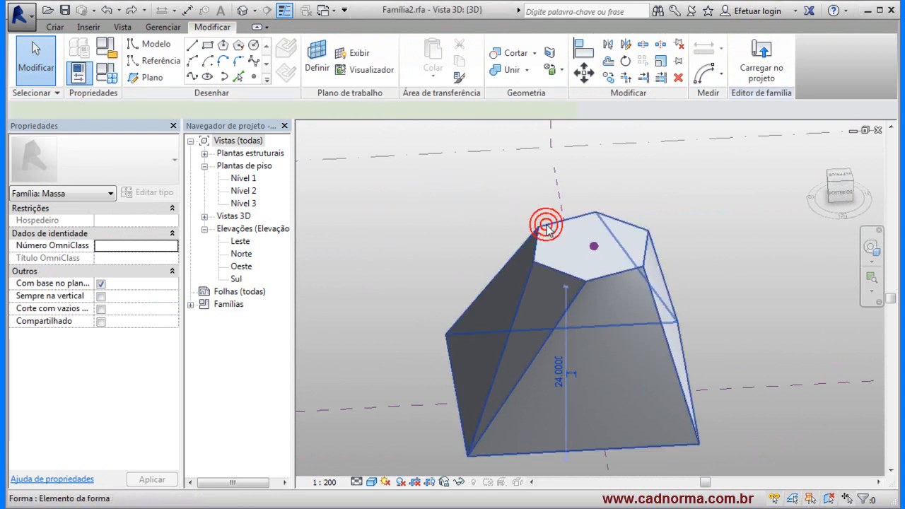
Show the form in X-ray mode and add an edge down the middle of a side face, from top to base
left_click(546, 226)
left_click(769, 57)
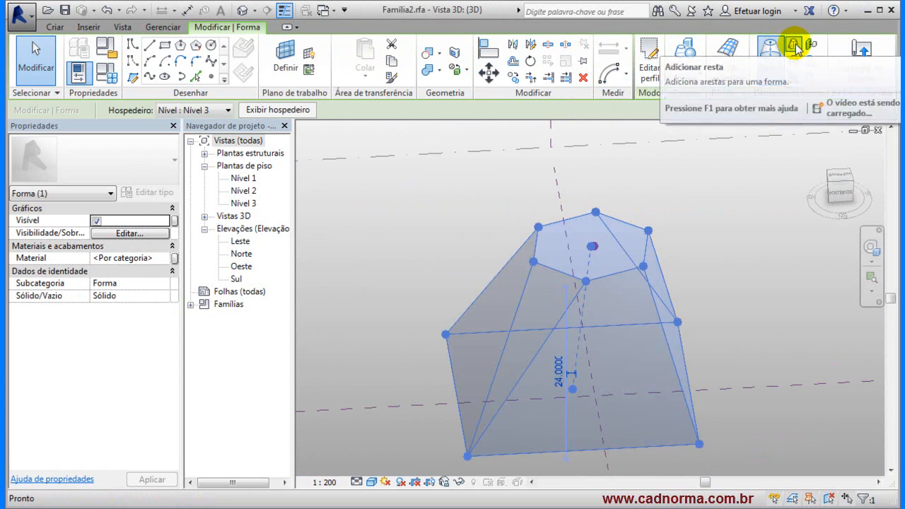
left_click(797, 48)
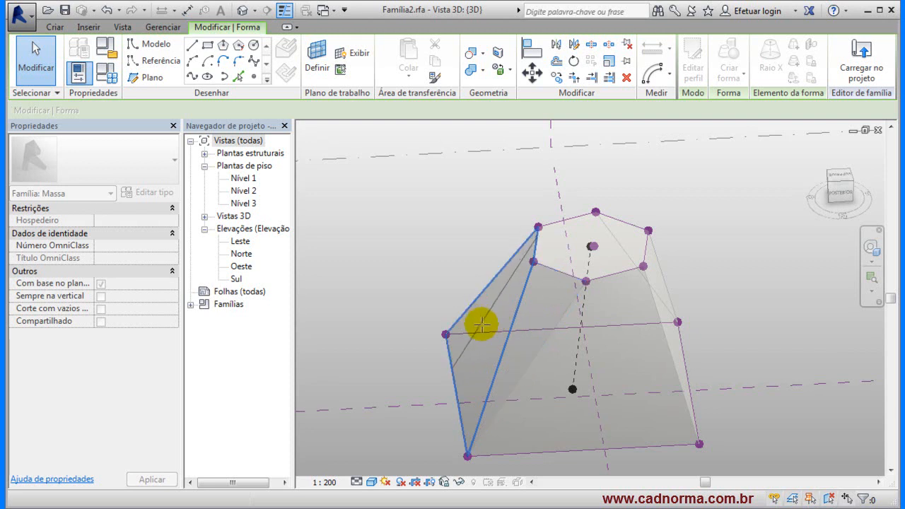
middle_click_drag(502, 321, 549, 301, "shift")
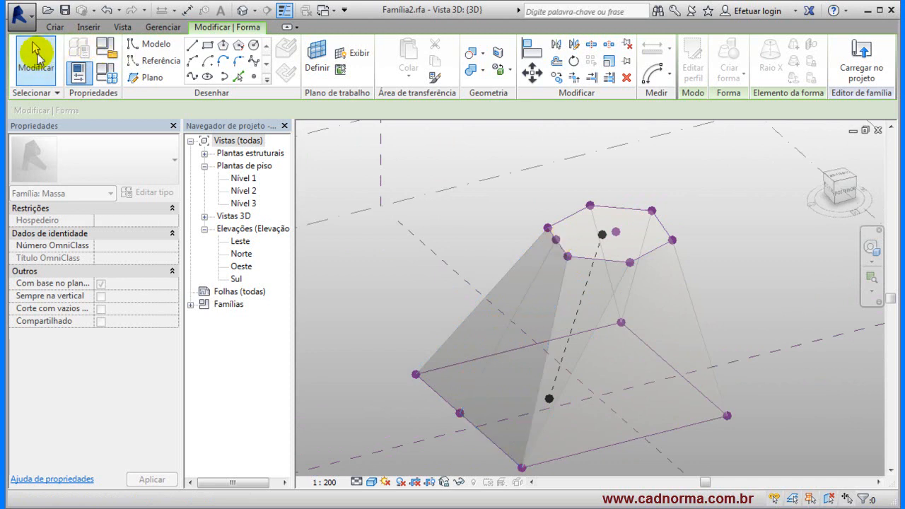
left_click(35, 56)
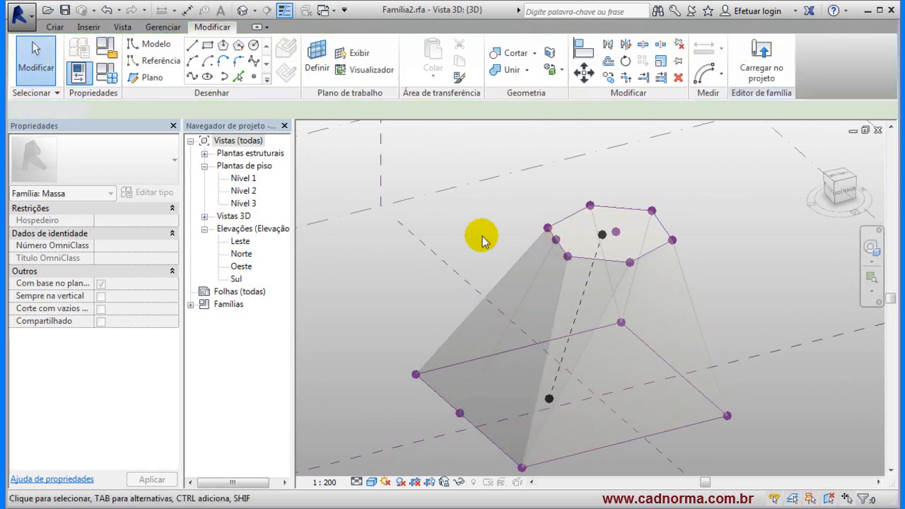
Select the top vertex of the edge added to the side face, pull it horizontally along the red axis, and deselect it
left_click(557, 242)
middle_click_drag(548, 257, 517, 259, "shift")
left_click_drag(520, 261, 511, 257)
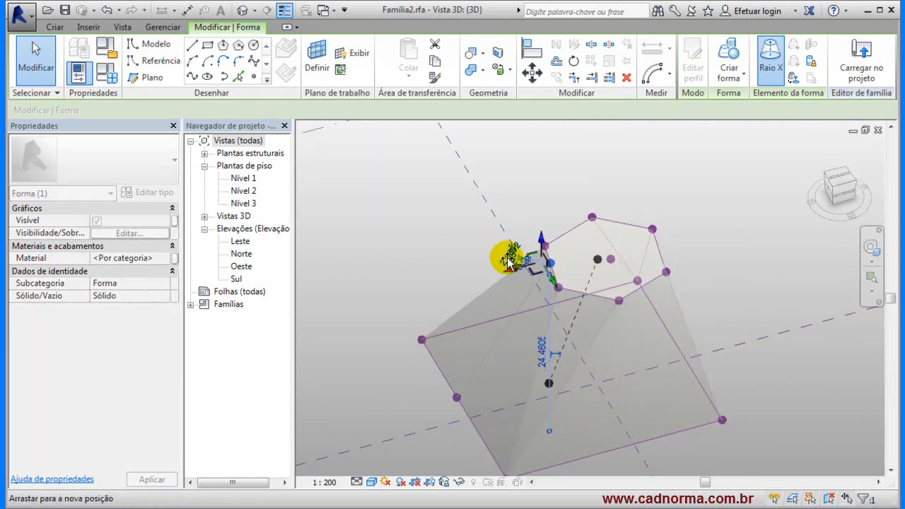
left_click(452, 233)
key("Escape")
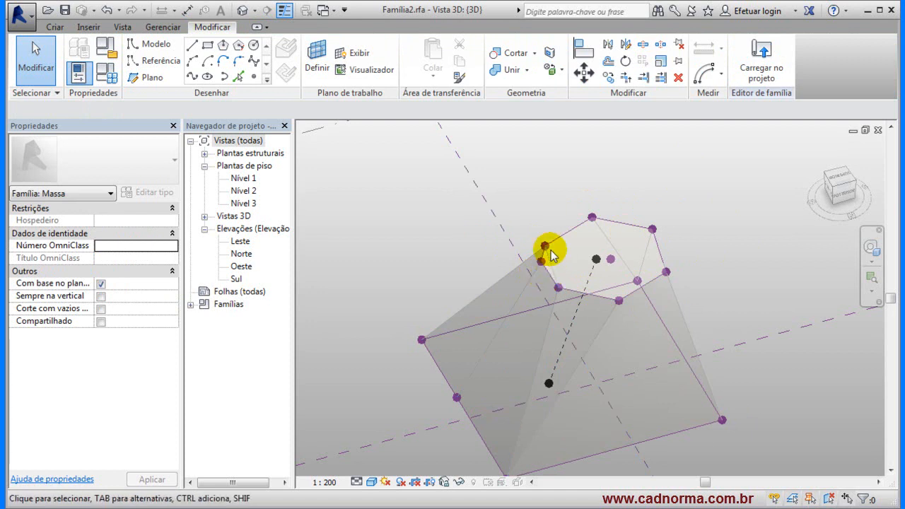
Delete the edge running down the middle of the side face
left_click(506, 318)
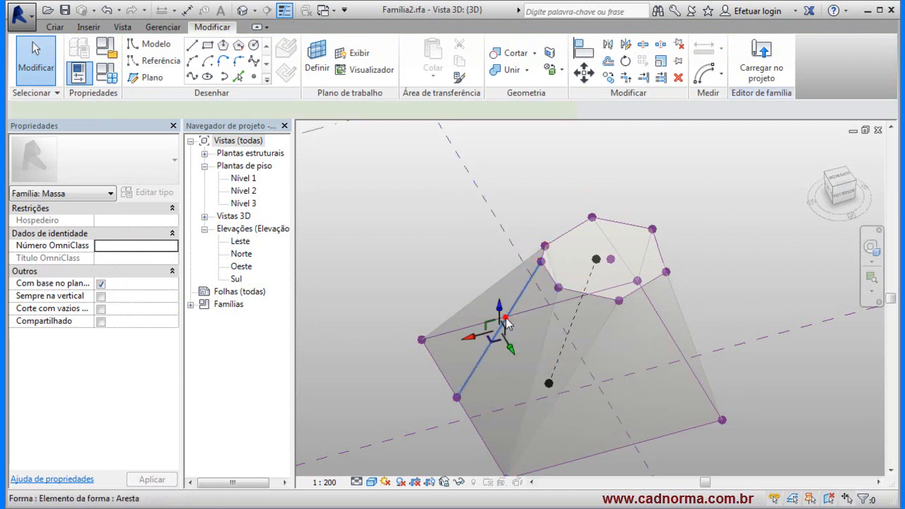
left_click(585, 282)
middle_click_drag(586, 281, 565, 259, "shift")
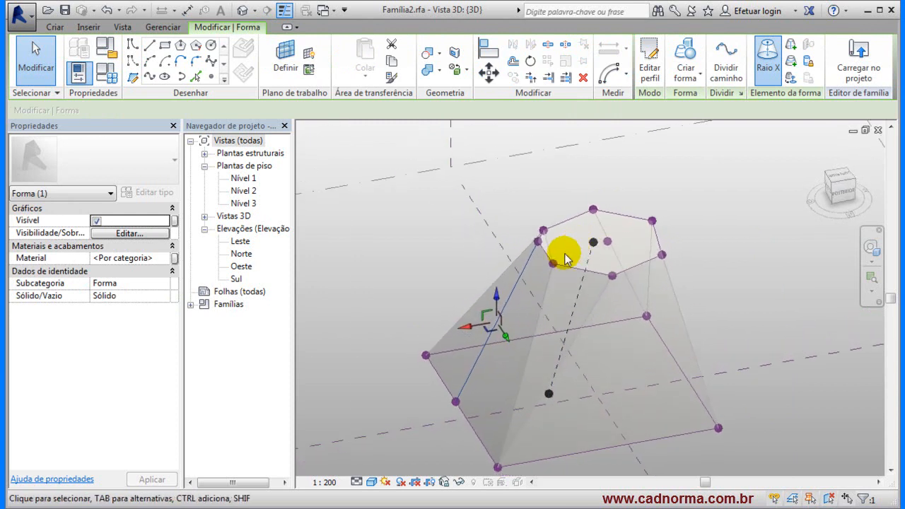
key("Escape")
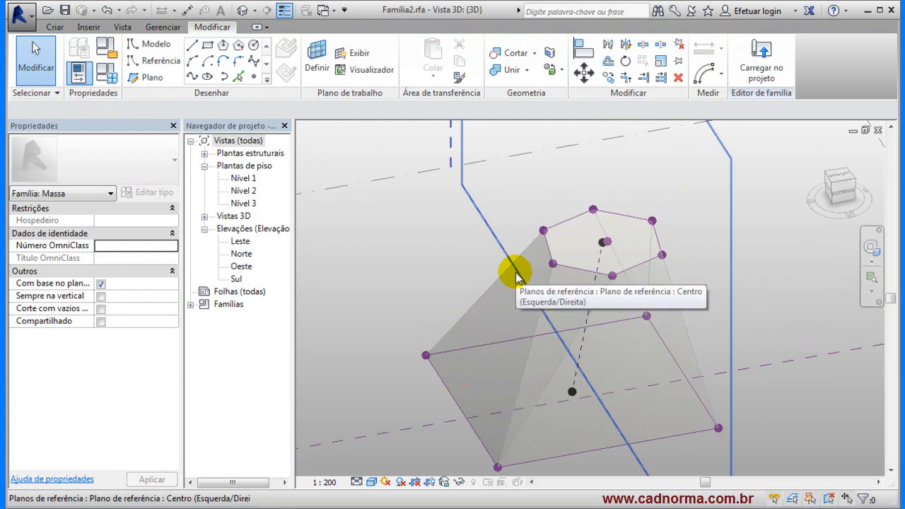
Delete the outer side edge running from the hexagonal top down to the base corner
middle_click_drag(505, 300, 566, 319, "shift")
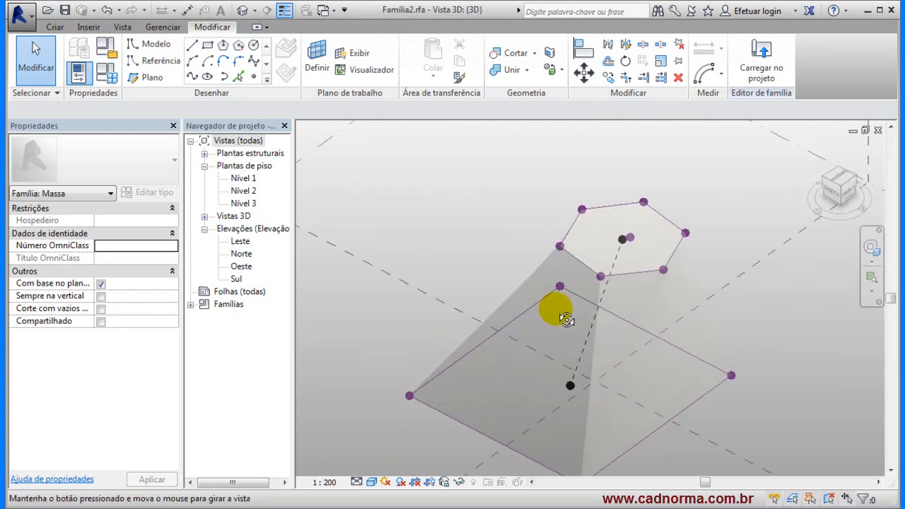
left_click(519, 288)
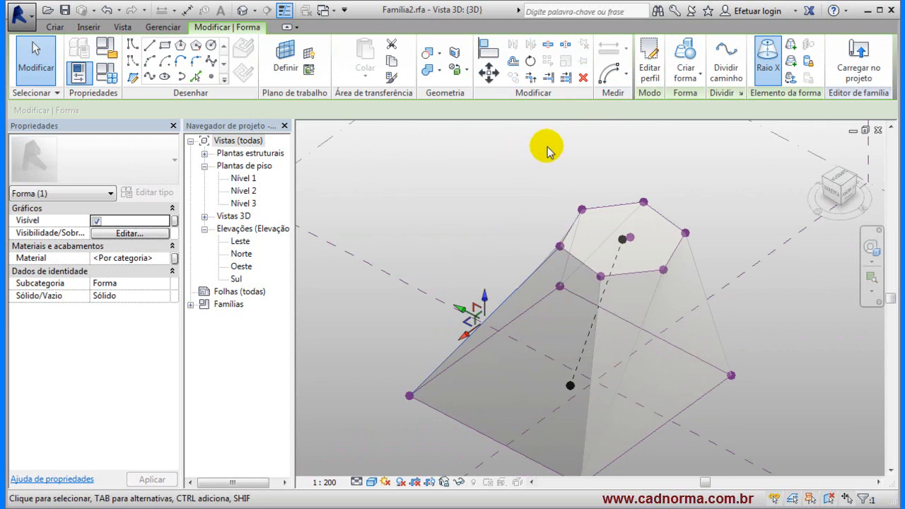
left_click(583, 78)
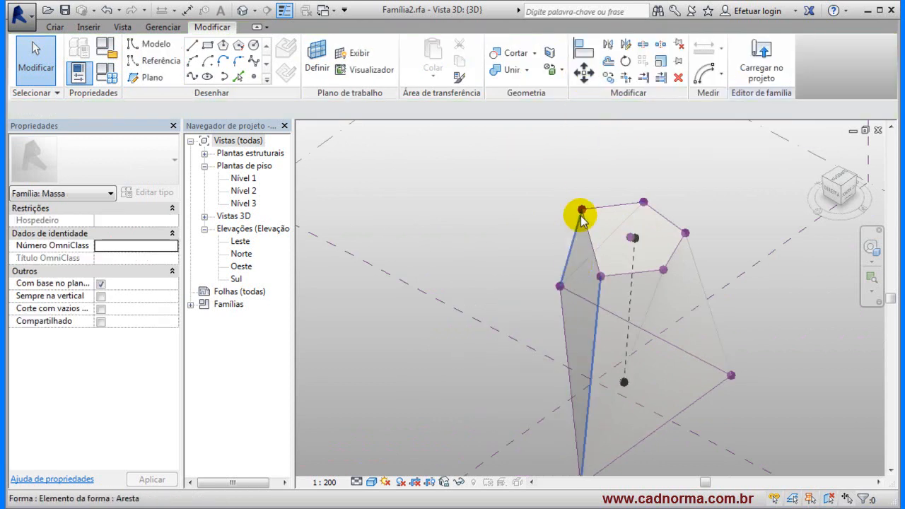
Delete the outermost vertex of the form's top face from the opposite side
middle_click_drag(556, 332, 457, 308, "shift")
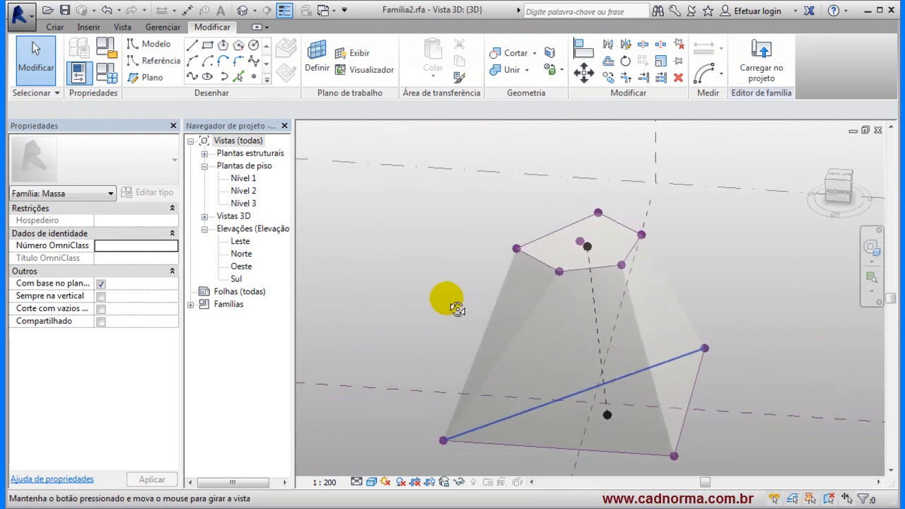
left_click(515, 249)
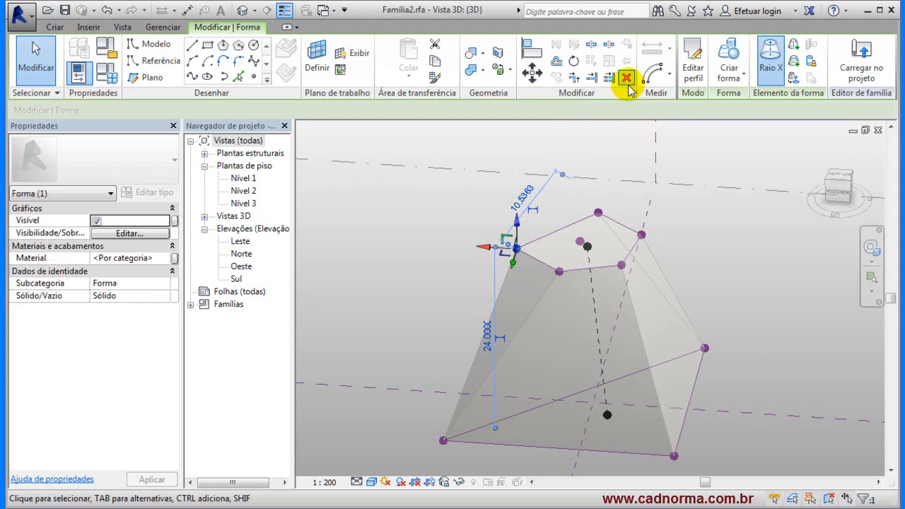
key("Delete")
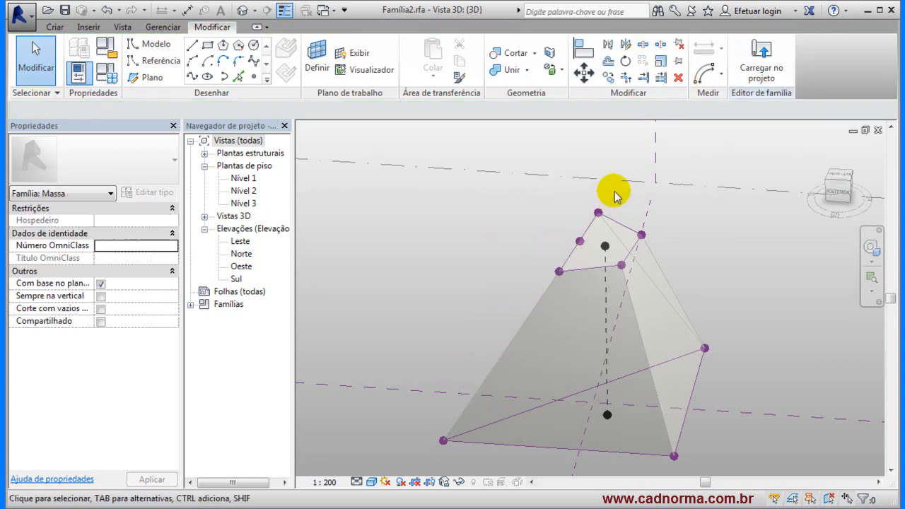
Turn off X-ray mode for the form and examine the reshaped solid from several angles
middle_click_drag(551, 272, 516, 271, "shift")
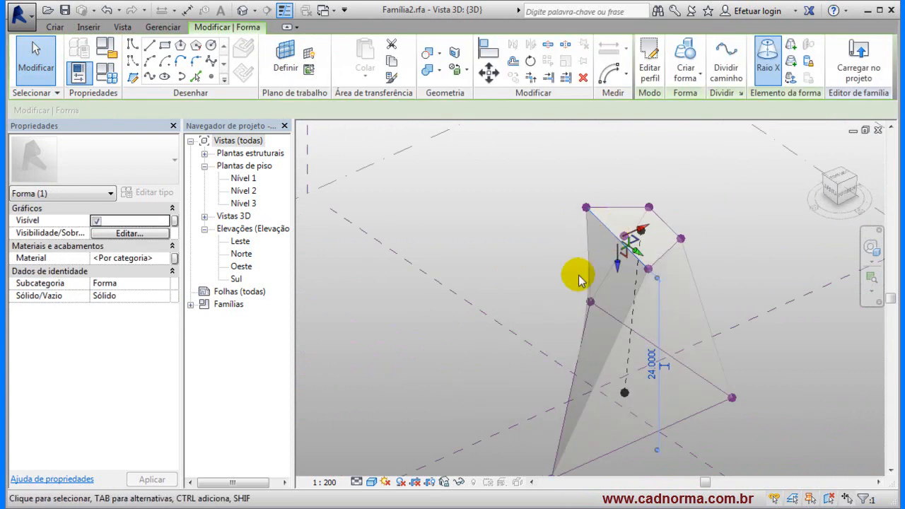
left_click(770, 56)
middle_click_drag(519, 271, 454, 282, "shift")
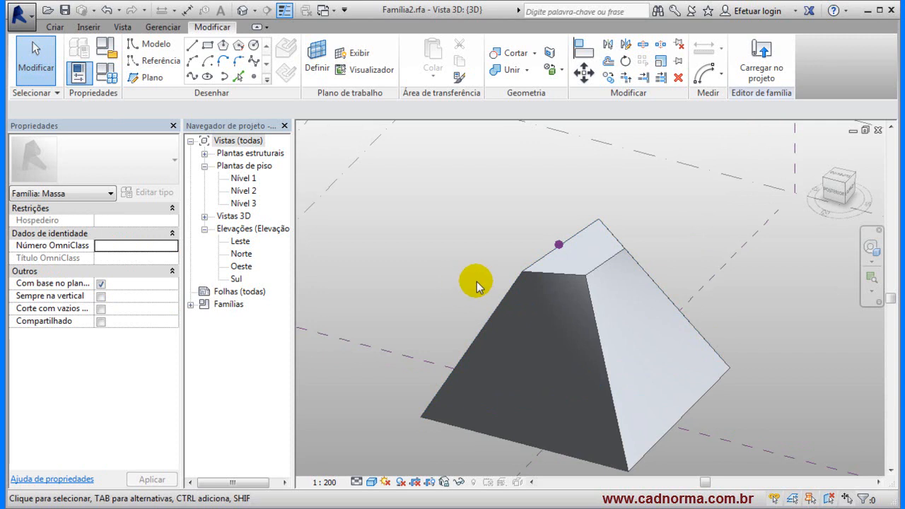
middle_click_drag(476, 286, 707, 278, "shift")
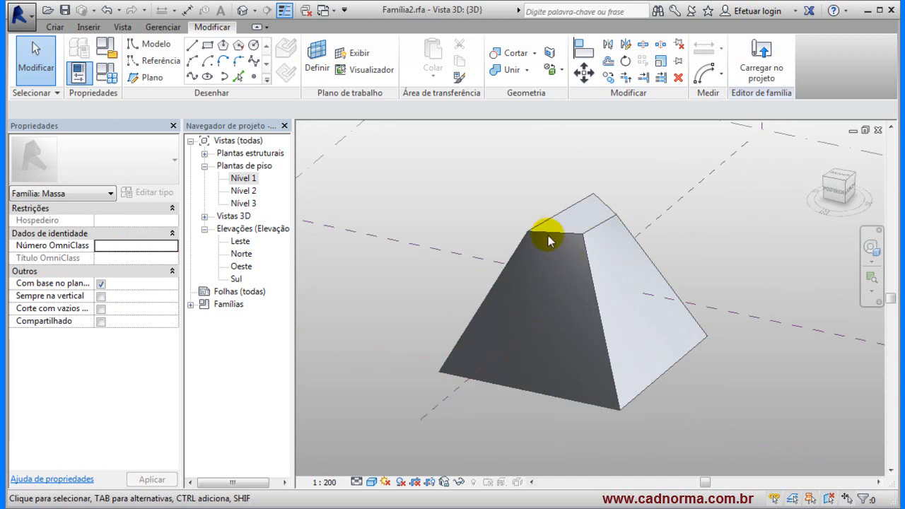
Select the entire mass form rather than a single edge or face and delete it
key("Tab")
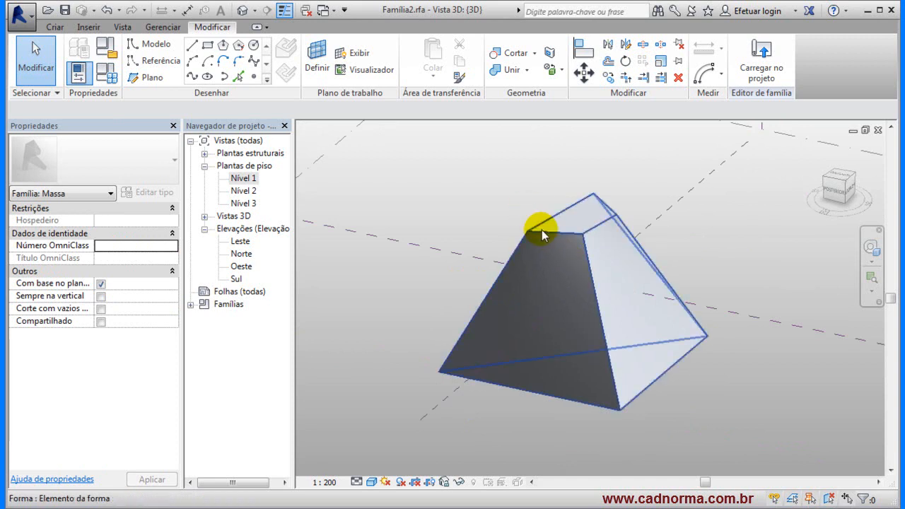
left_click(542, 230)
key("Delete")
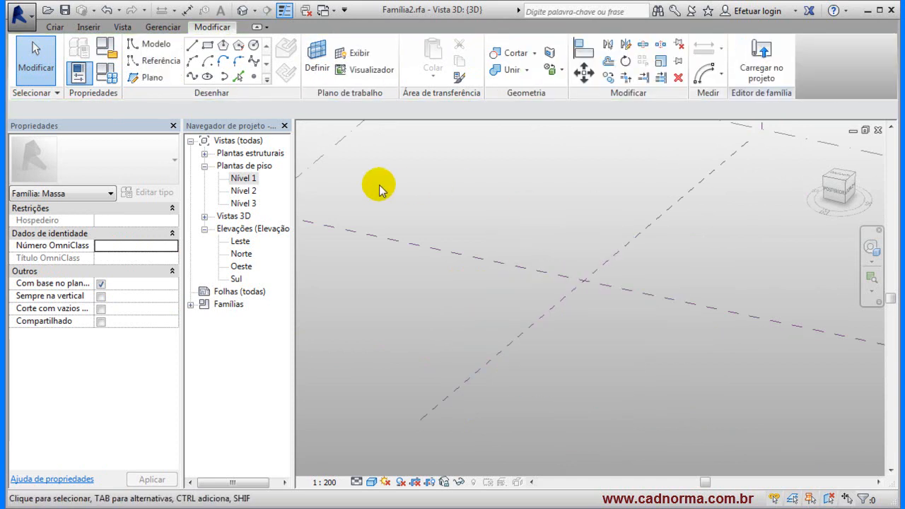
Draw a square model-line surface on the Nível 1 floor plan, centred on the intersection of the reference planes
double_click(241, 179)
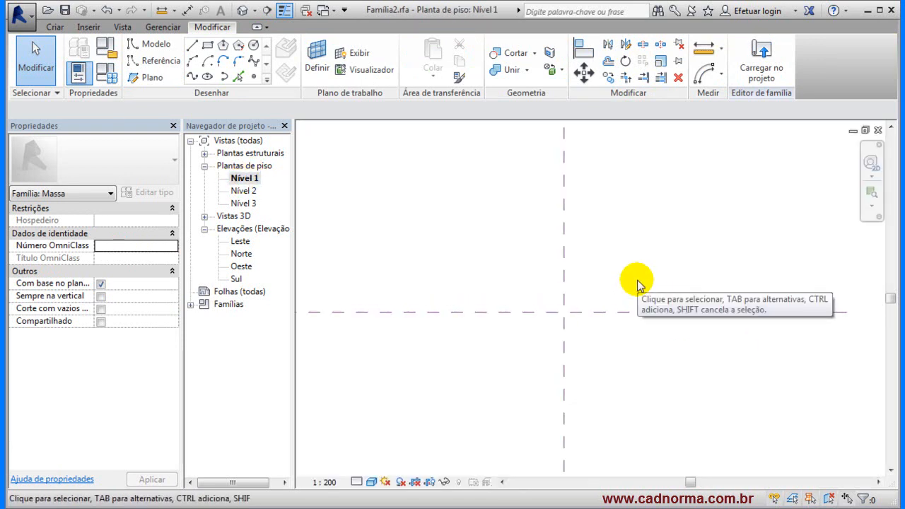
left_click(209, 48)
left_click(511, 373)
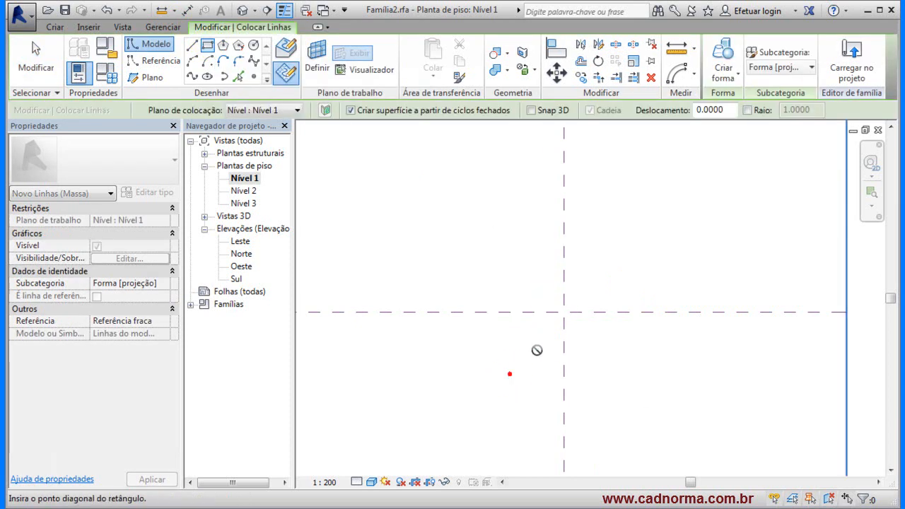
left_click(626, 258)
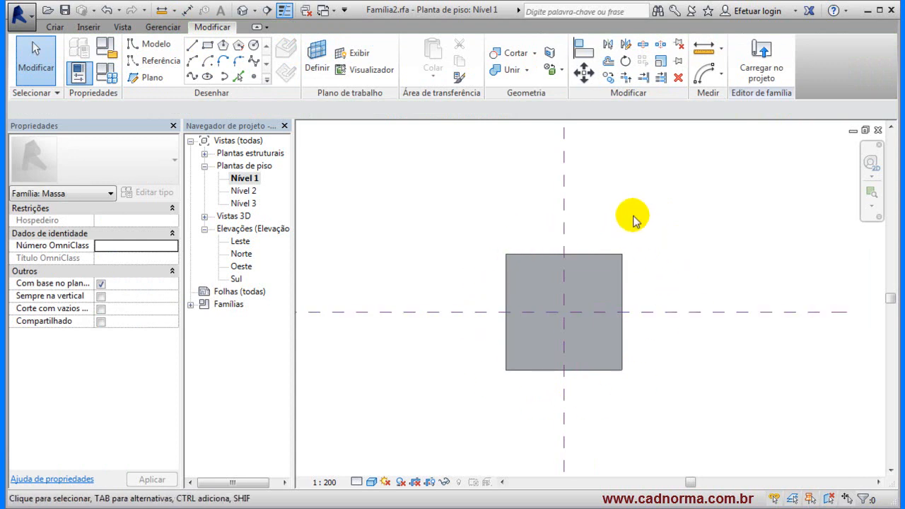
Select the whole square surface in the 3D view and display its host level
mouse_move(483, 390)
left_mouse_down()
mouse_move(629, 300)
mouse_move(665, 229)
left_mouse_up()
left_click(605, 313)
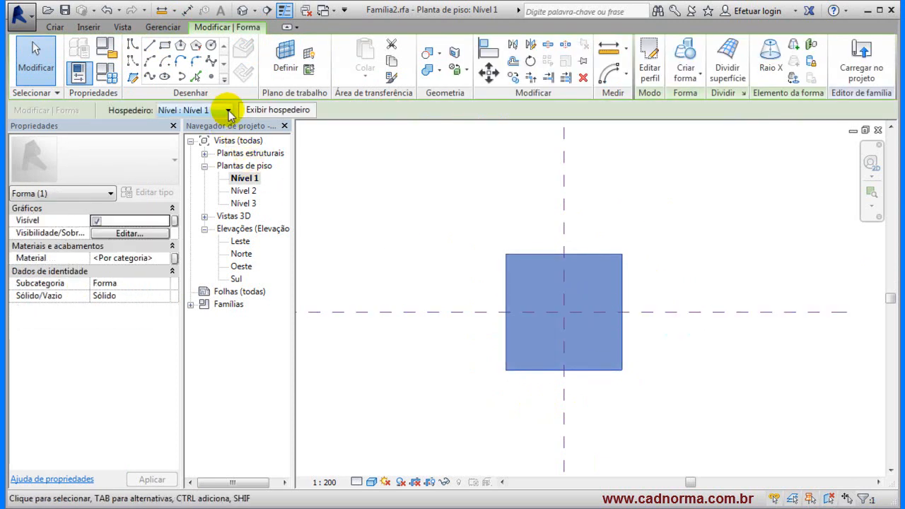
left_click(244, 12)
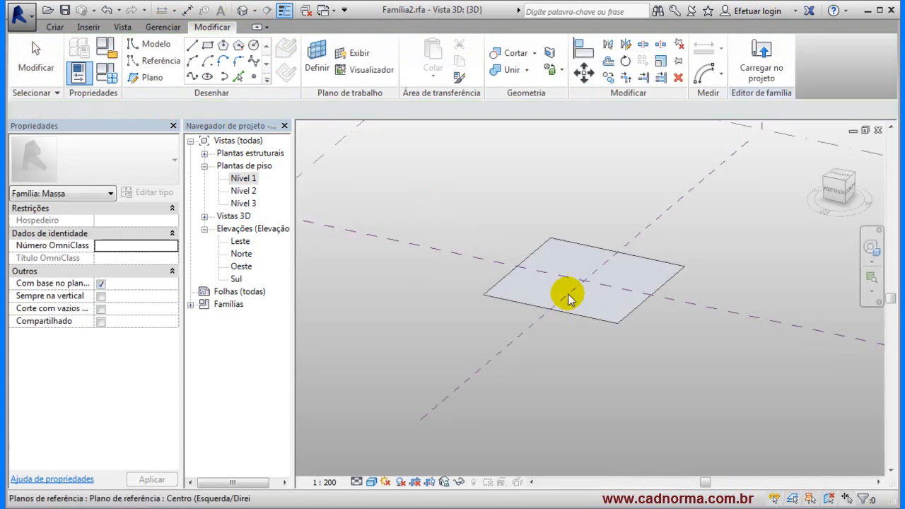
scroll(552, 287, "down", 4)
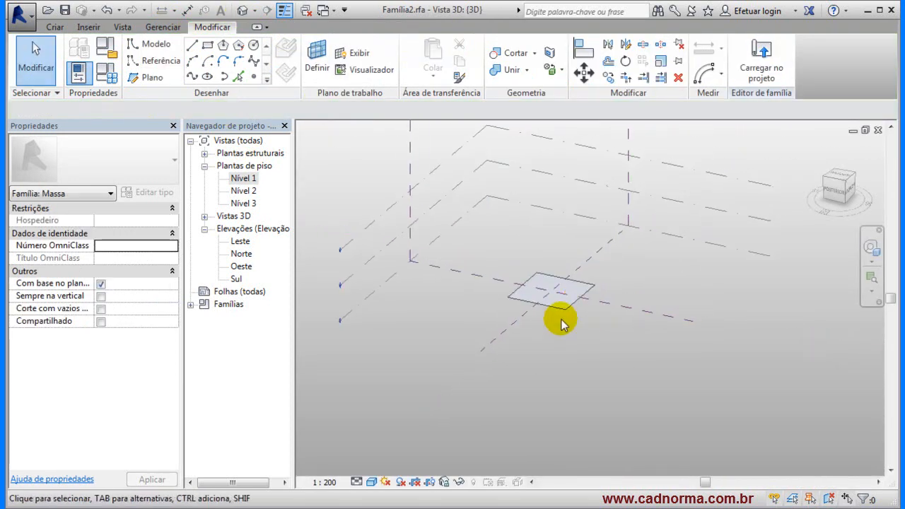
key("Tab")
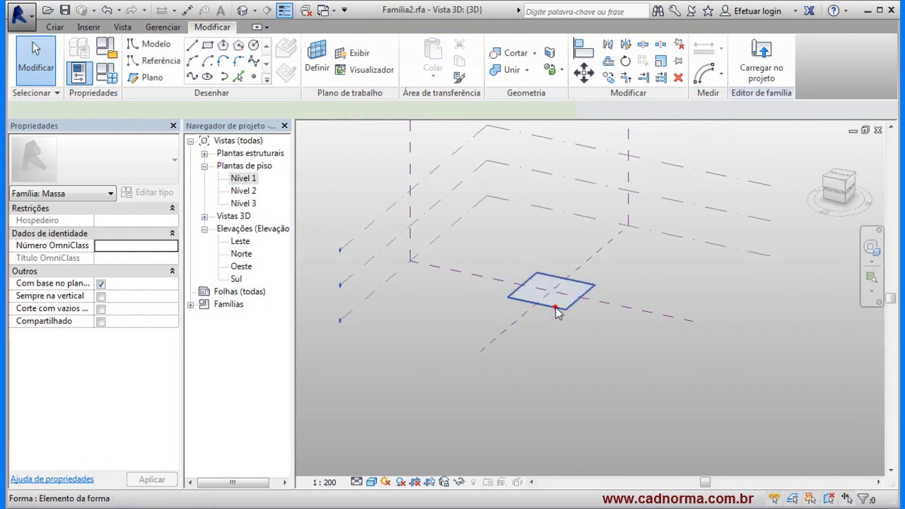
left_click(557, 313)
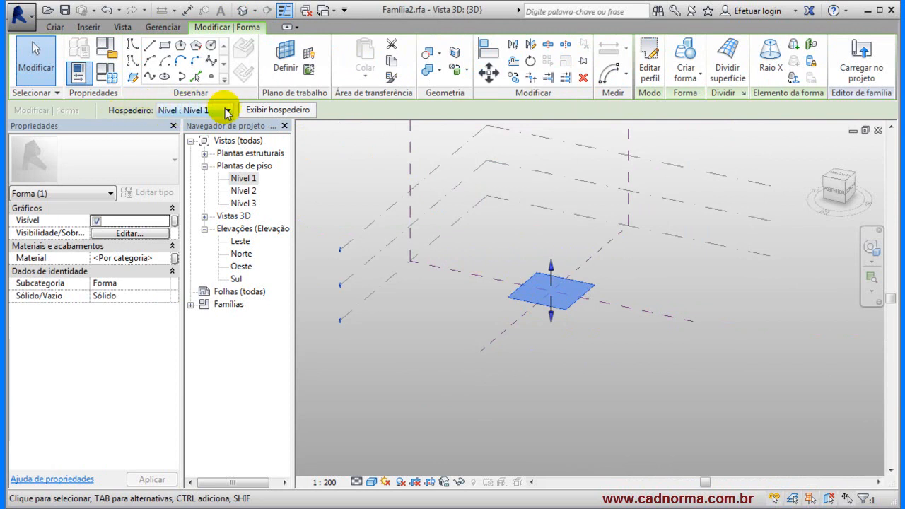
left_click(287, 111)
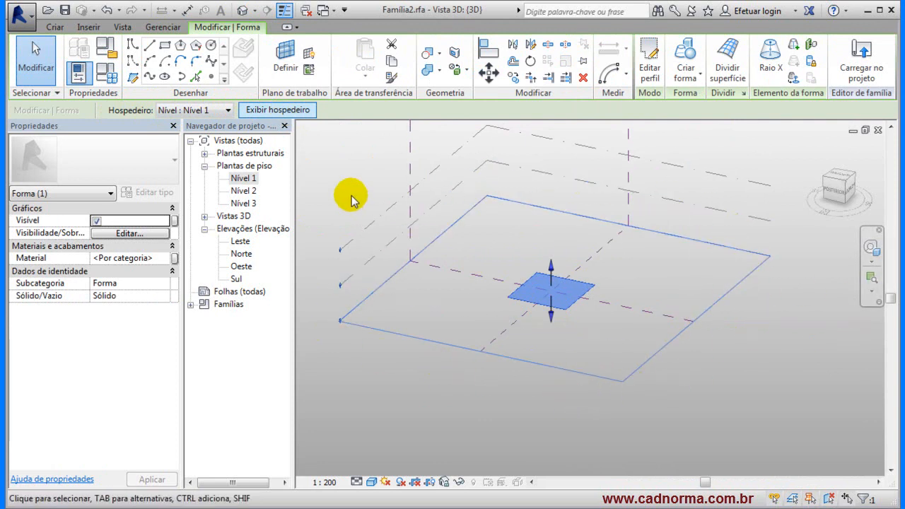
Try rehosting the square surface to Nível 2, view it from another angle, and undo the host change
left_click(227, 111)
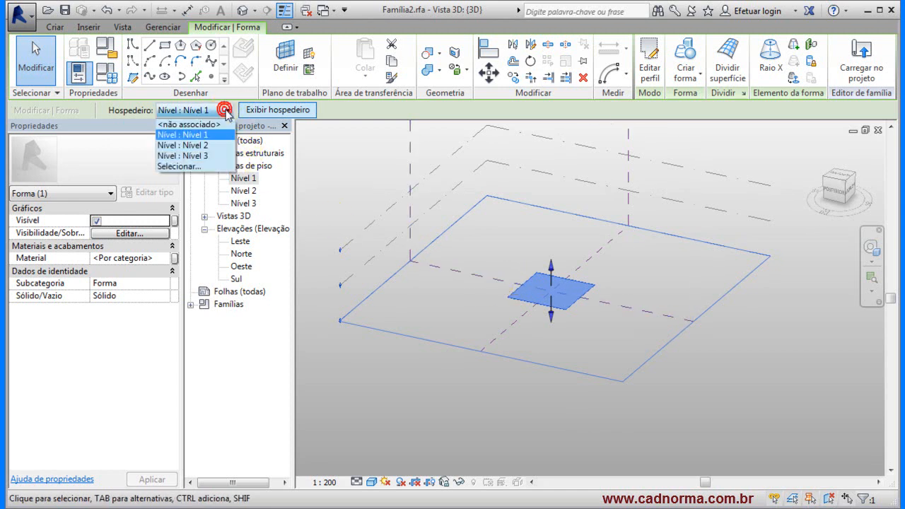
left_click(206, 151)
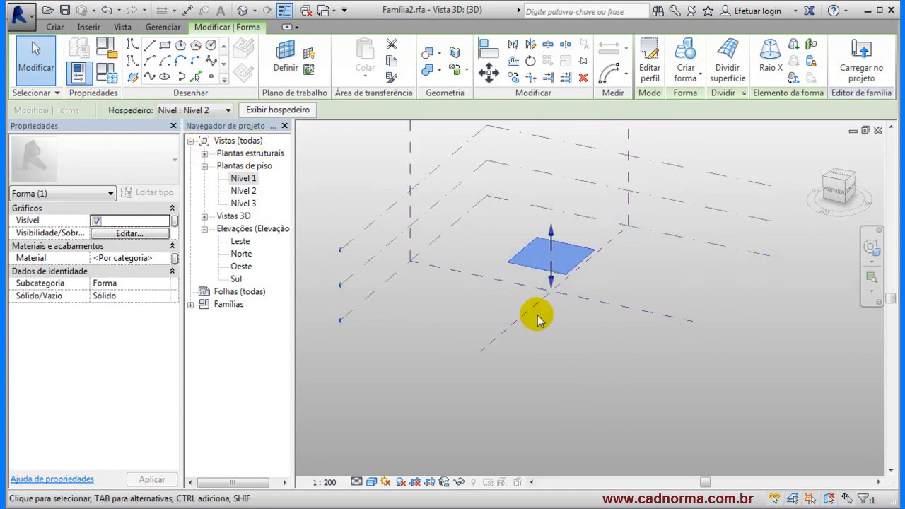
middle_click_drag(586, 329, 544, 372, "shift")
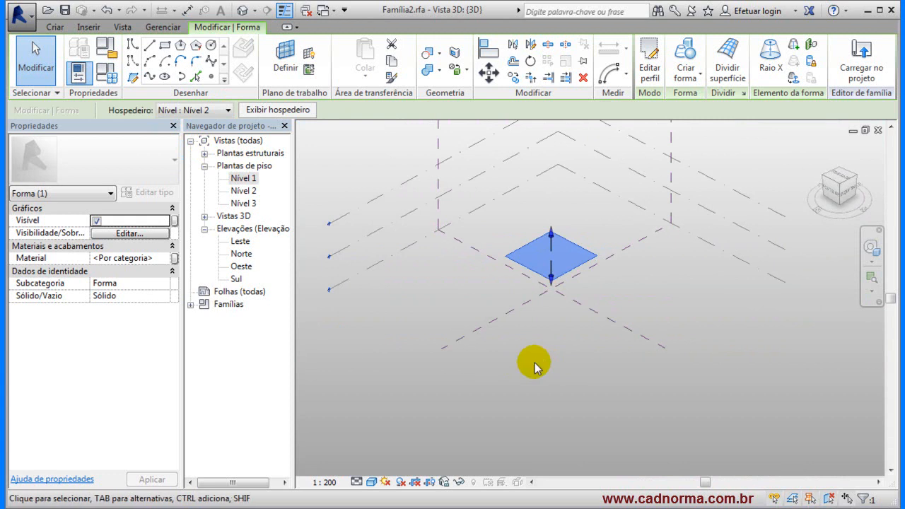
left_click(534, 364)
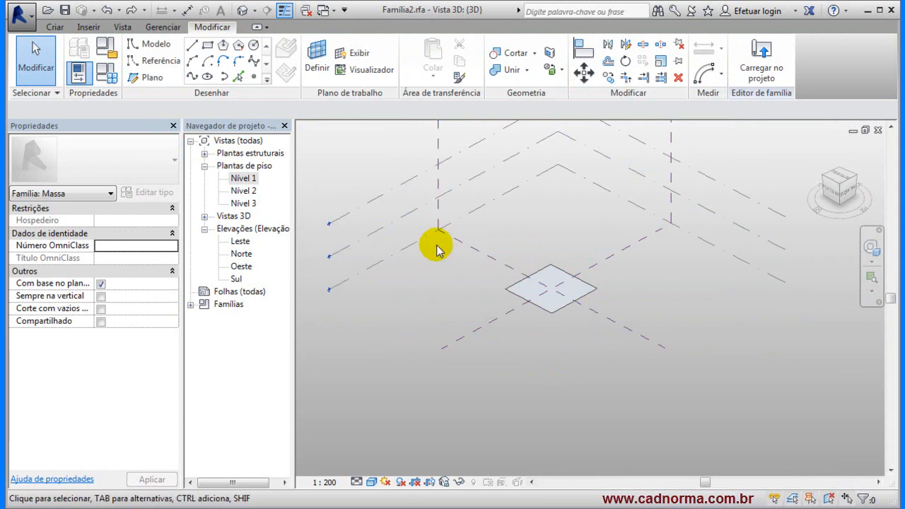
Check the square in the Nível 2, Nível 3 and Nível 1 floor plans, trying the wireframe visual style on Nível 3
double_click(242, 191)
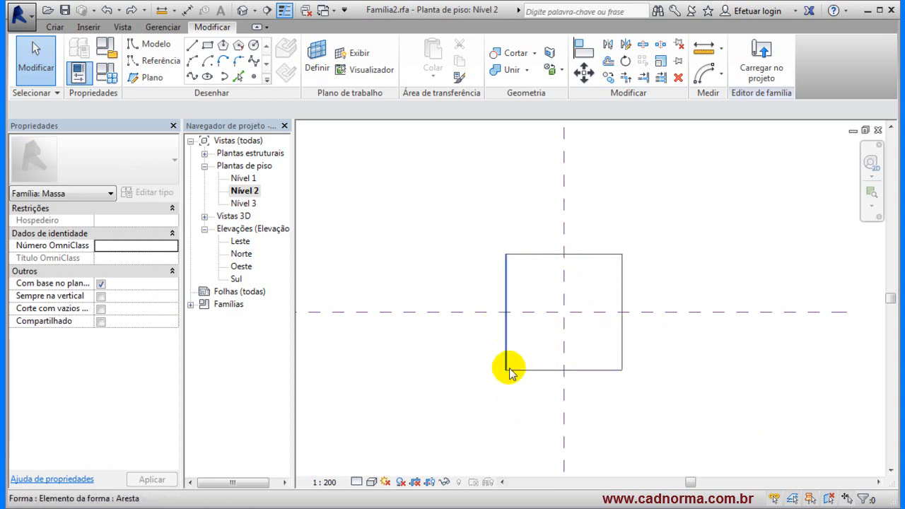
double_click(241, 204)
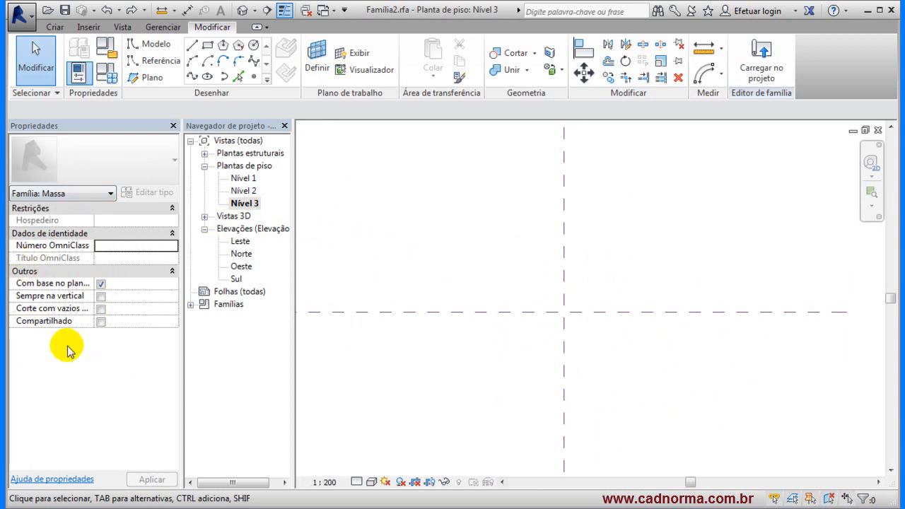
left_click(371, 482)
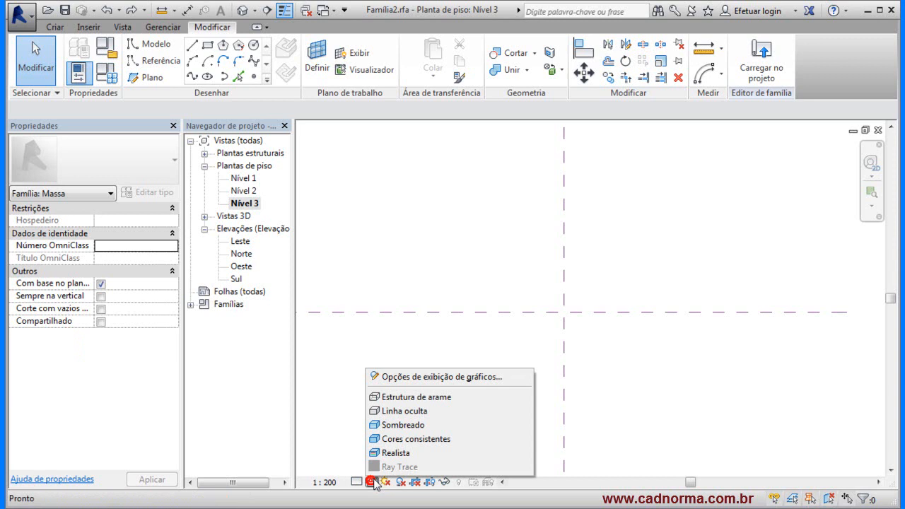
left_click(399, 397)
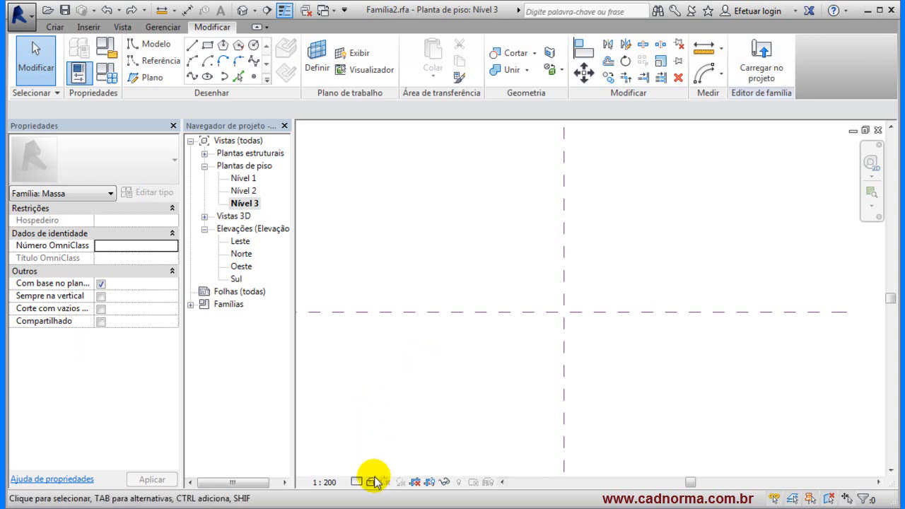
left_click(371, 481)
left_click(377, 422)
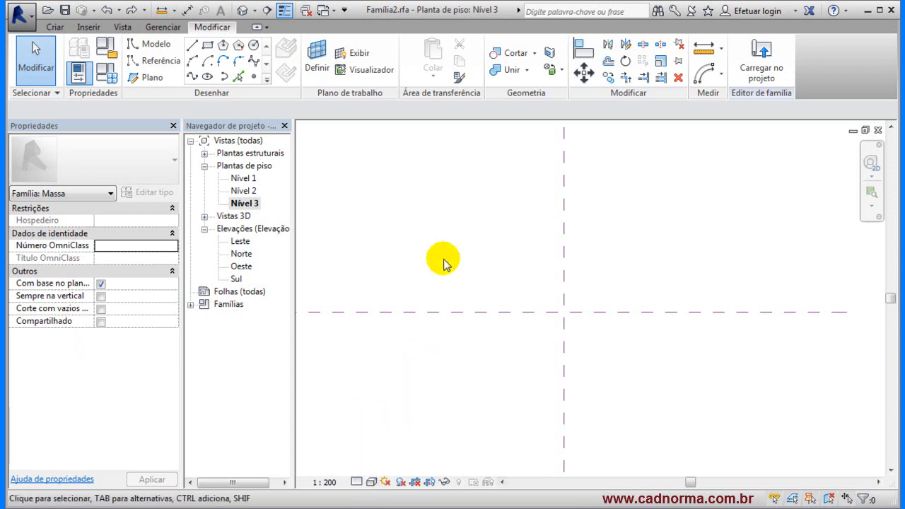
double_click(241, 179)
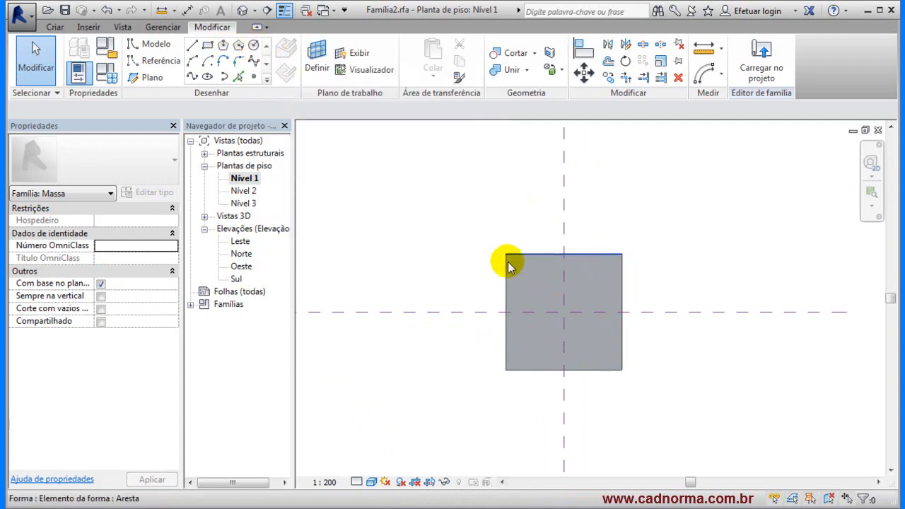
Draw an inscribed hexagon centred on the reference-plane intersection, with its top vertex on the midpoint of the square's upper edge
left_click(224, 46)
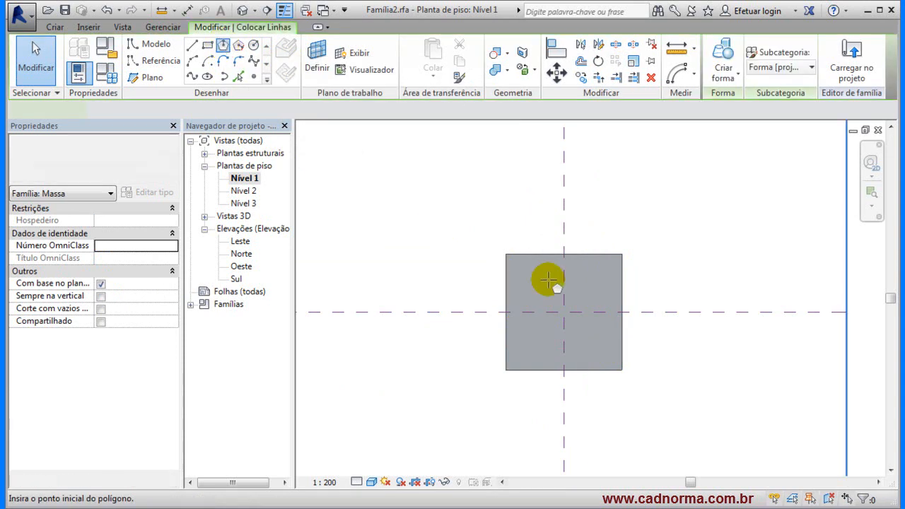
left_click(564, 312)
left_click(564, 253)
key("Escape")
key("Escape")
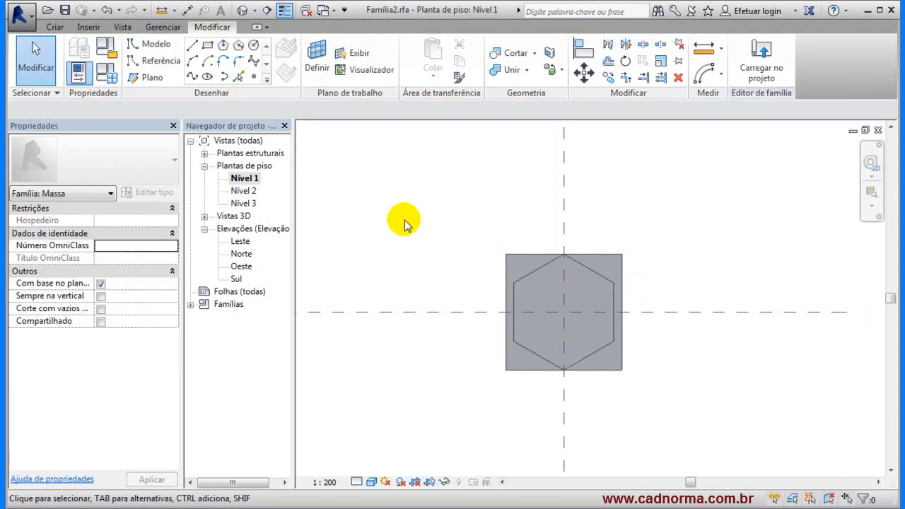
Rehost the hexagonal surface to Nível 3 in the 3D view and display the active work plane
scroll(404, 223, "down", 2)
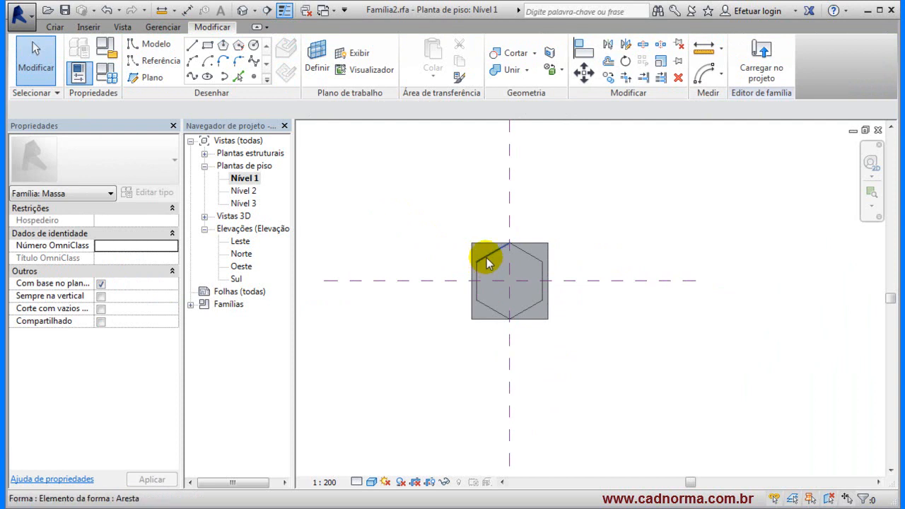
left_click(487, 257)
left_click(486, 258)
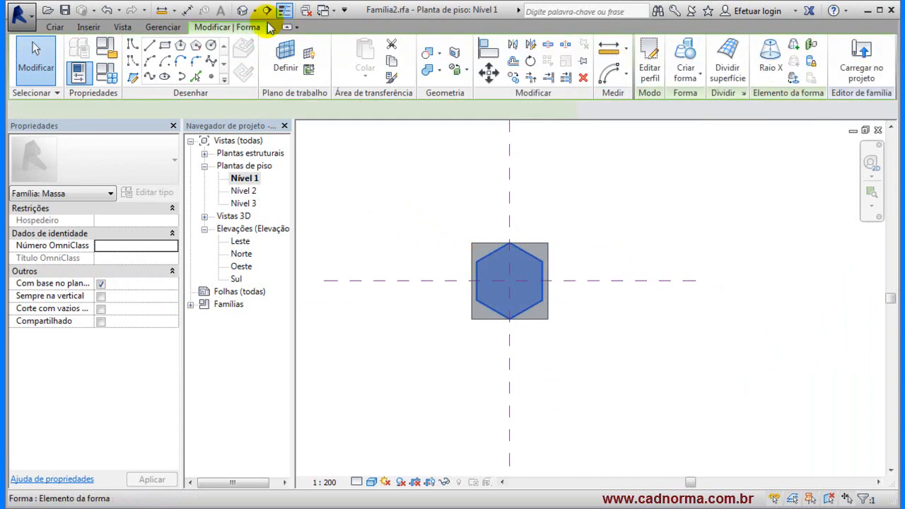
left_click(242, 11)
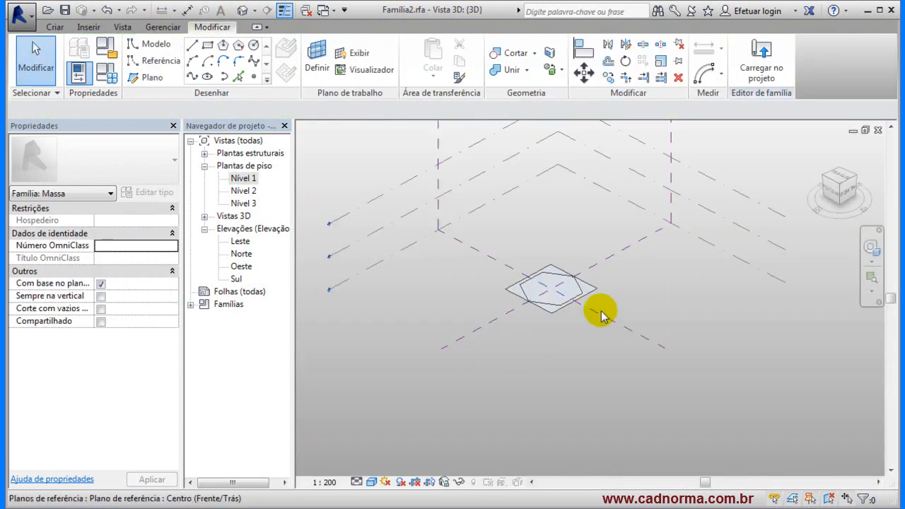
left_click(555, 305)
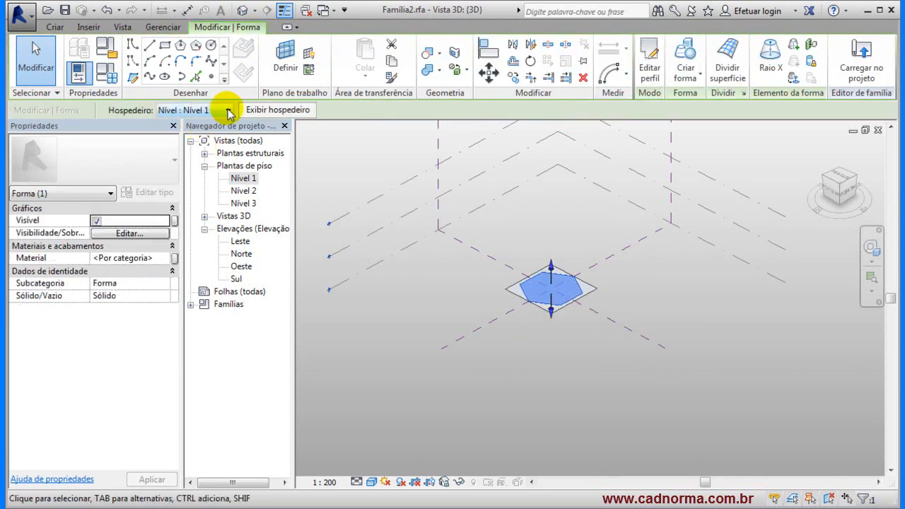
left_click(228, 111)
left_click(209, 155)
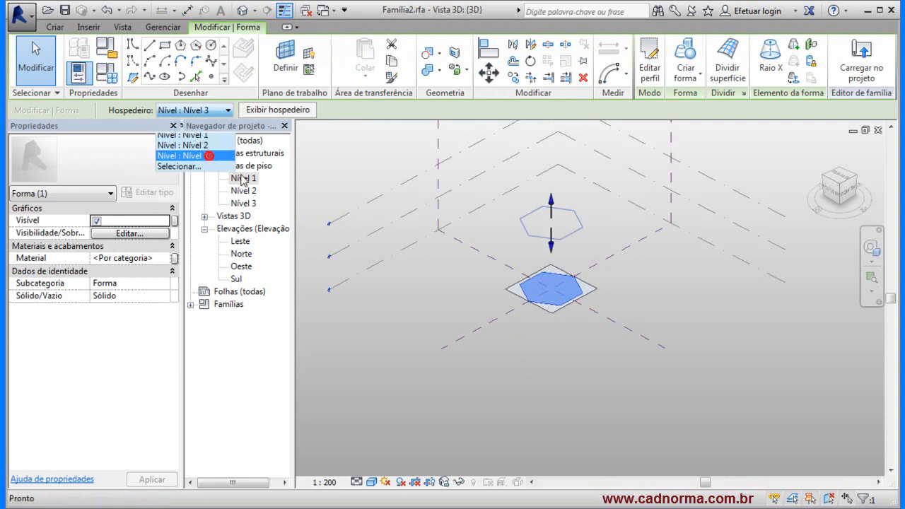
middle_click_drag(557, 402, 497, 391, "shift")
left_click(496, 389)
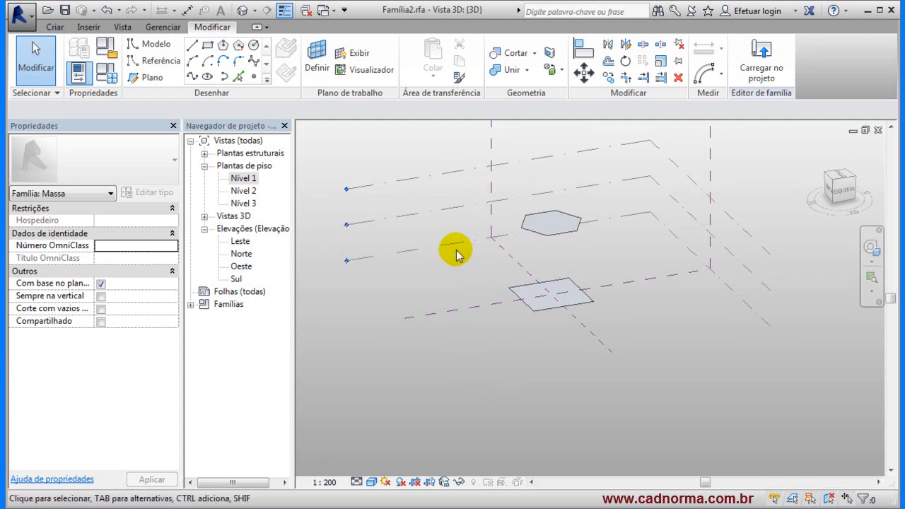
left_click(352, 54)
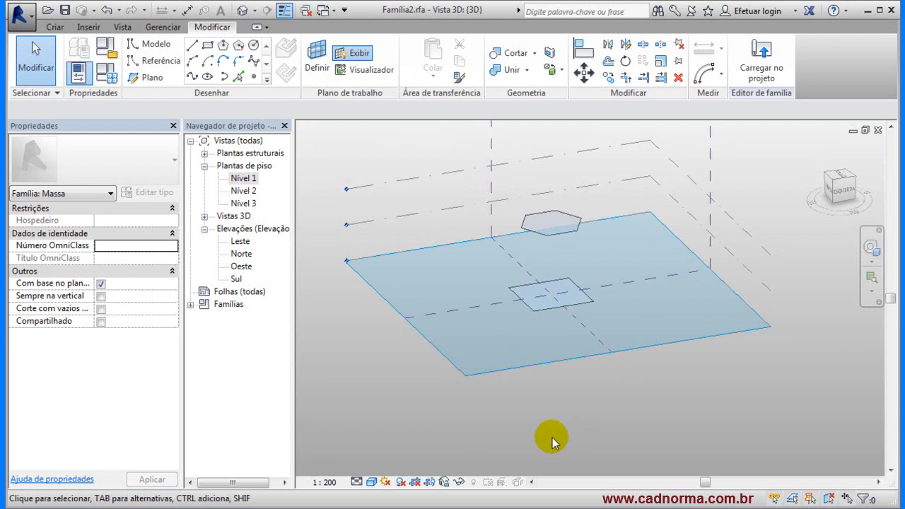
Try creating a solid form from the square and hexagonal surfaces
left_click_drag(476, 334, 632, 190)
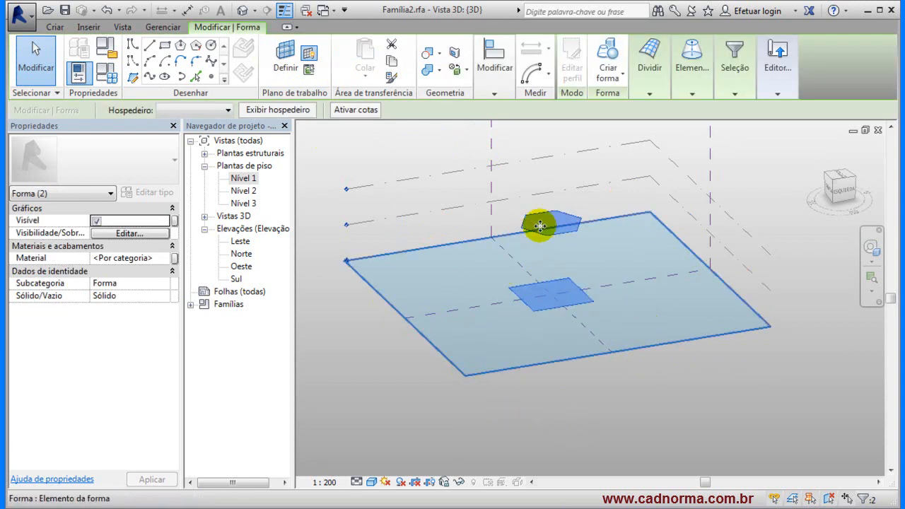
left_click(609, 51)
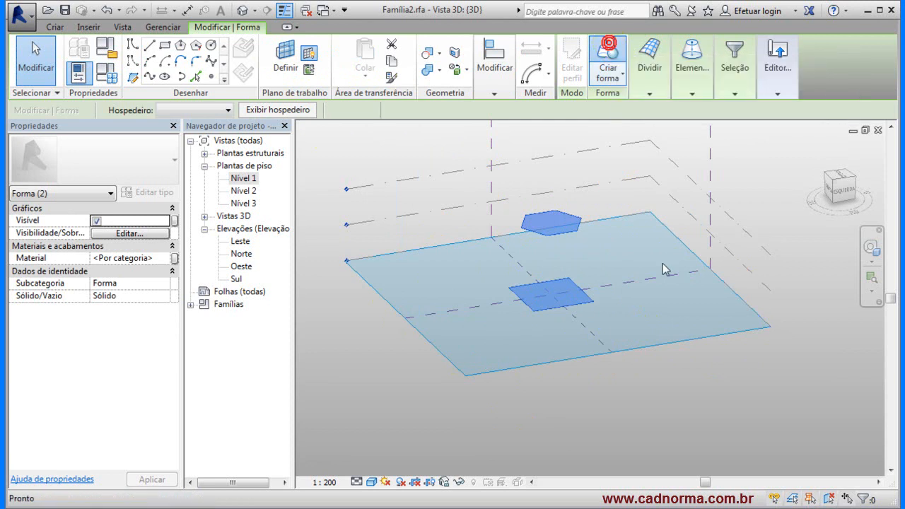
left_click(736, 384)
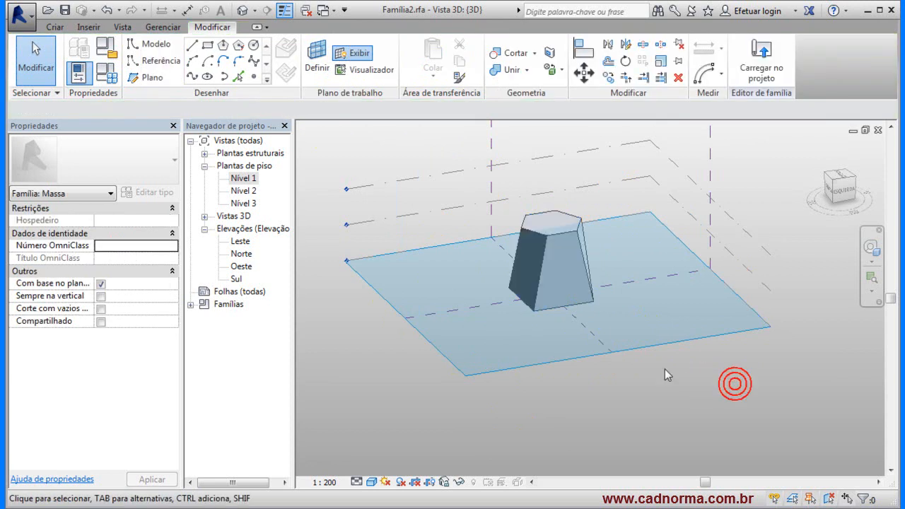
Display the new form's host level, view it from another angle, and undo the form's creation
left_click(574, 251)
left_click(530, 288)
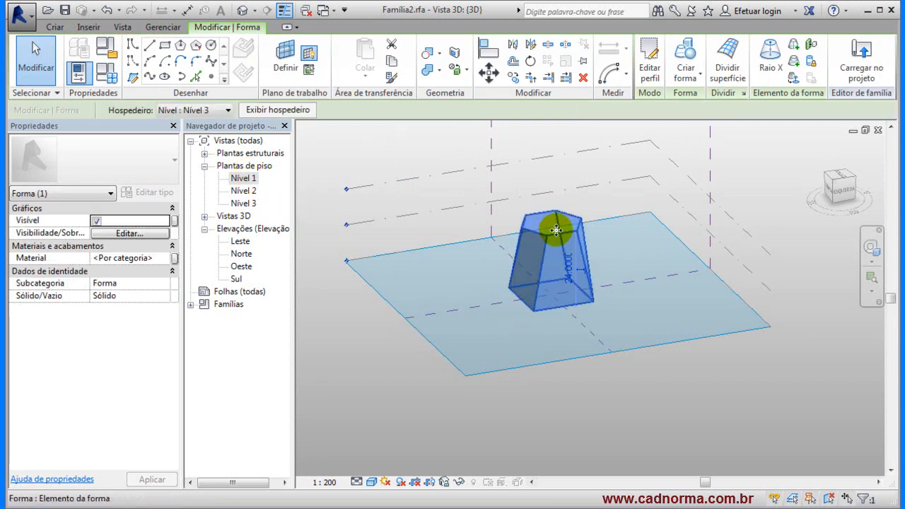
double_click(254, 177)
left_click(521, 246)
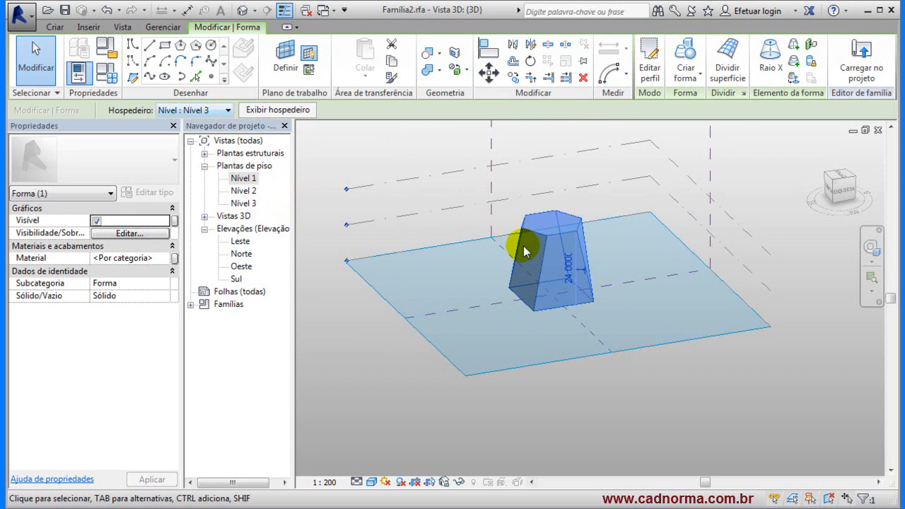
left_click(283, 111)
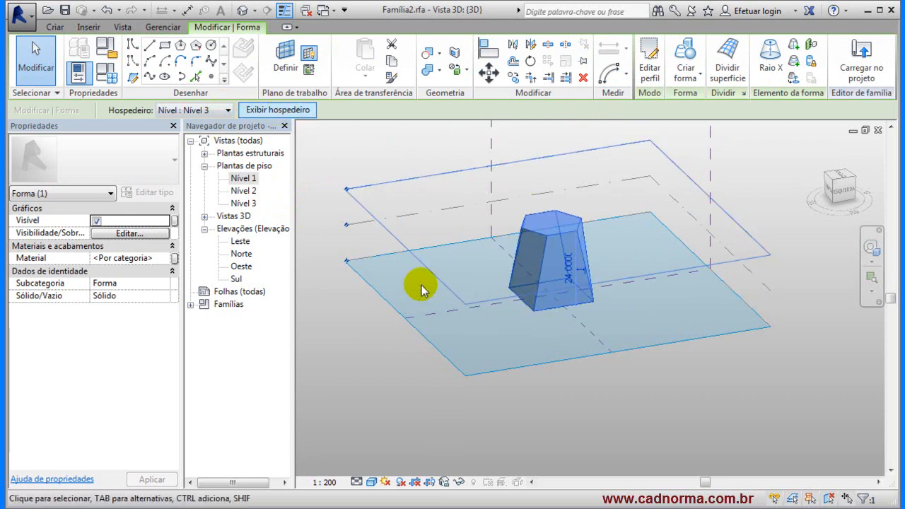
middle_click_drag(459, 300, 743, 369, "shift")
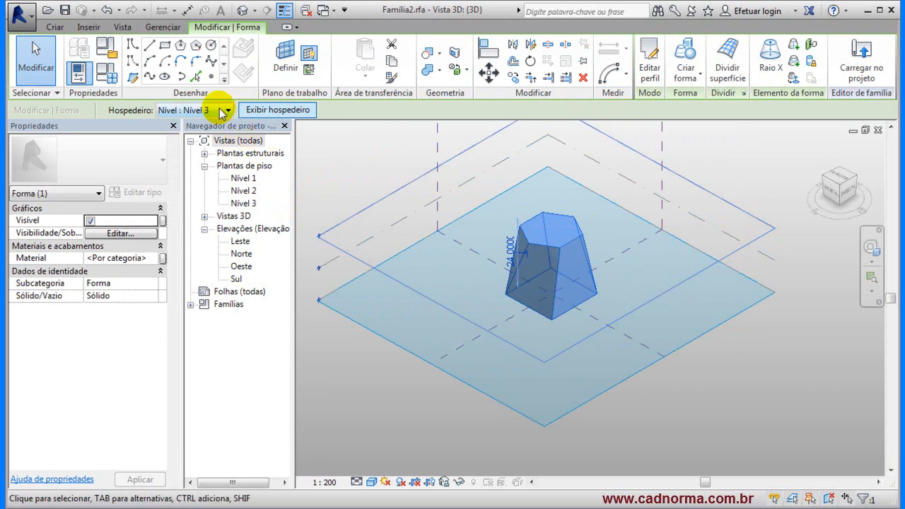
middle_click_drag(718, 380, 731, 402)
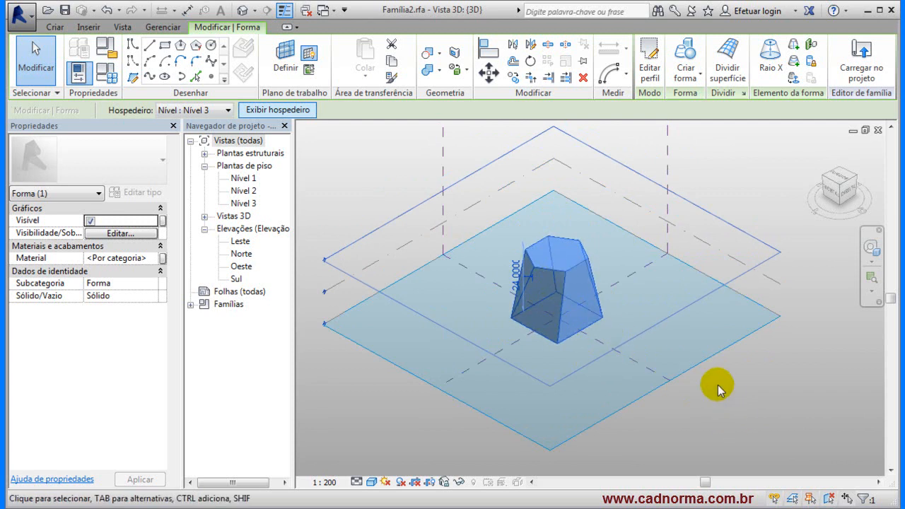
key("ctrl+z")
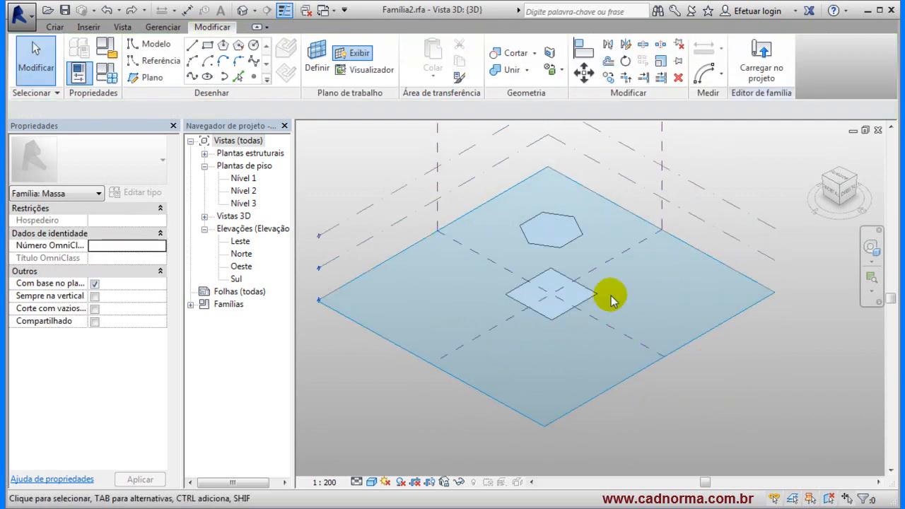
Copy the hexagonal surface to an empty spot beside the original shapes
left_click(572, 247)
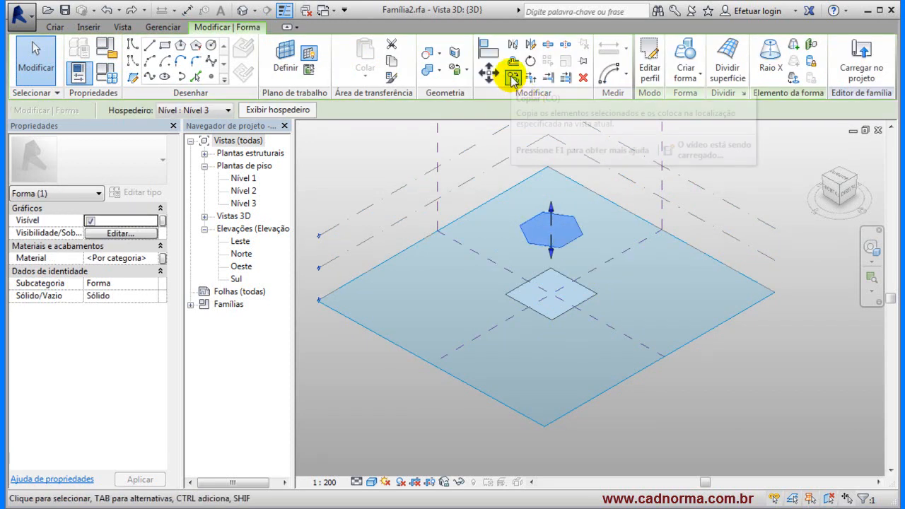
left_click(512, 78)
left_click(558, 229)
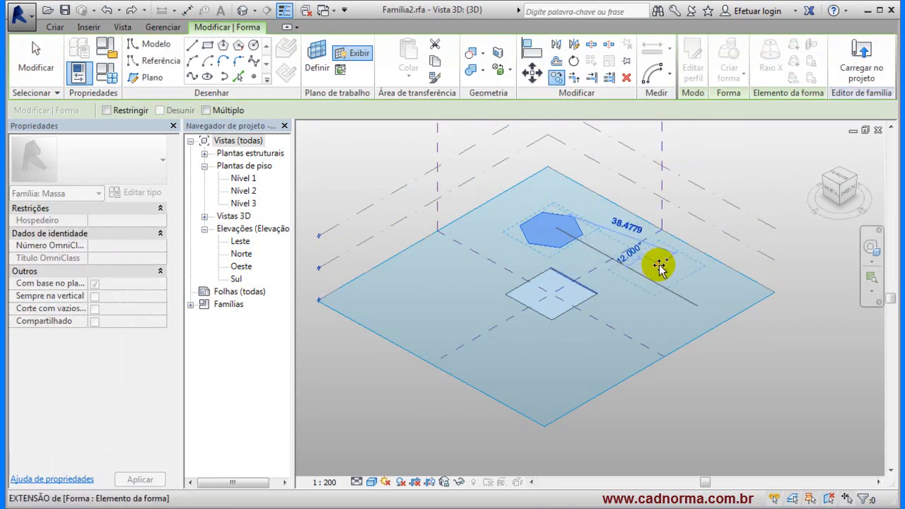
left_click(677, 274)
key("Escape")
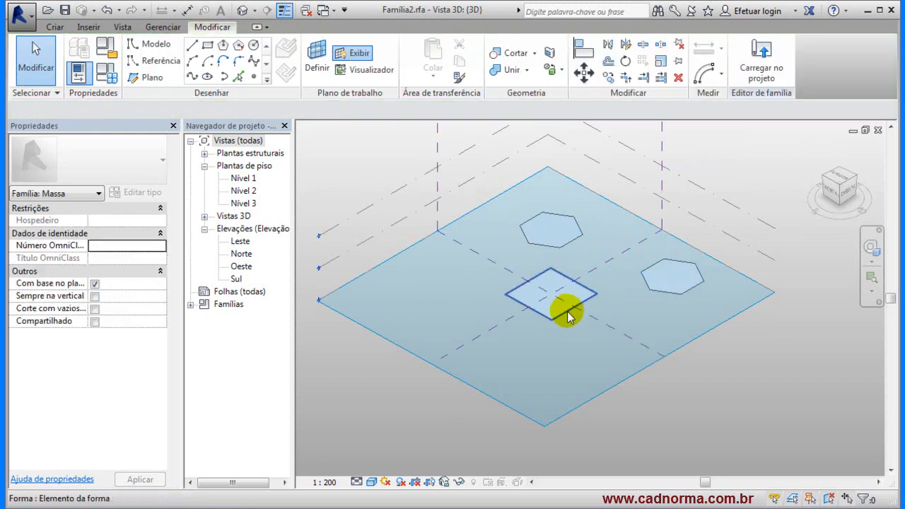
Copy the square surface from the reference-plane intersection to just below the copied hexagon
left_click(570, 316)
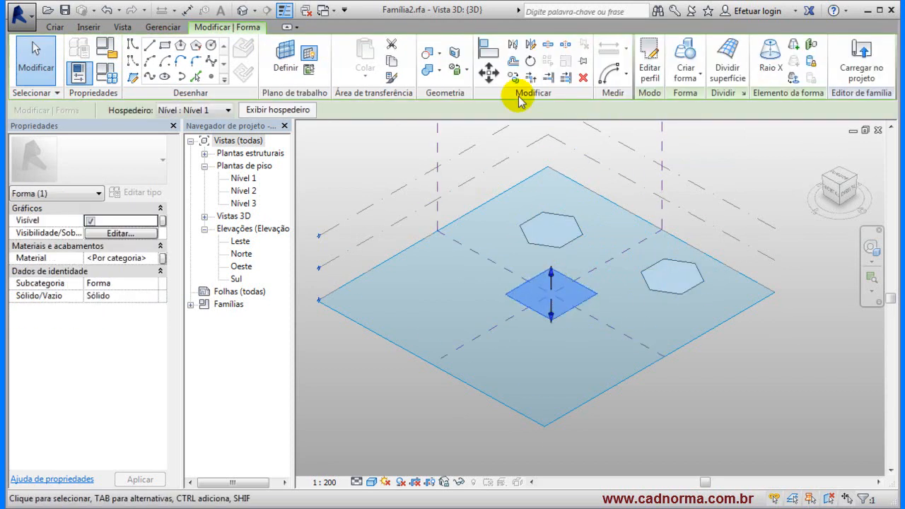
left_click(512, 78)
left_click(550, 293)
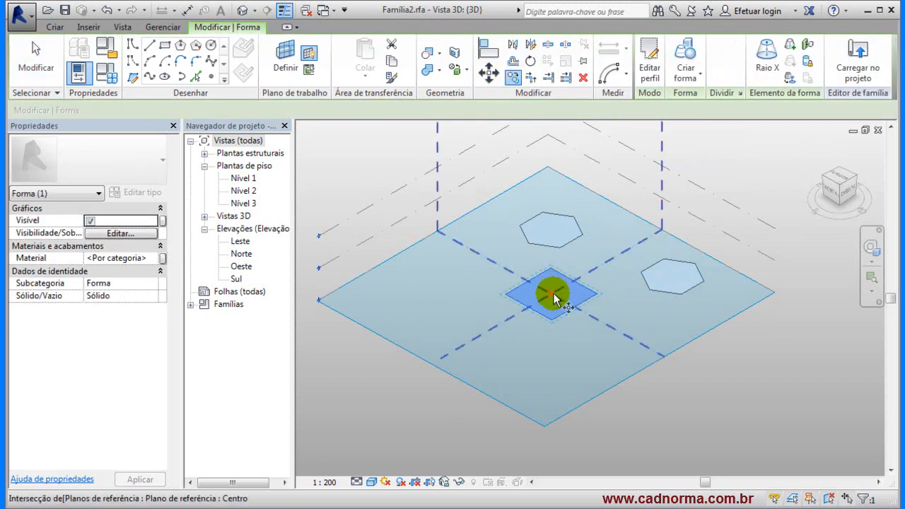
left_click(666, 318)
Create a solid form from the copied square and the copied hexagon
left_click_drag(610, 433, 733, 298)
left_click(616, 63)
left_click(788, 371)
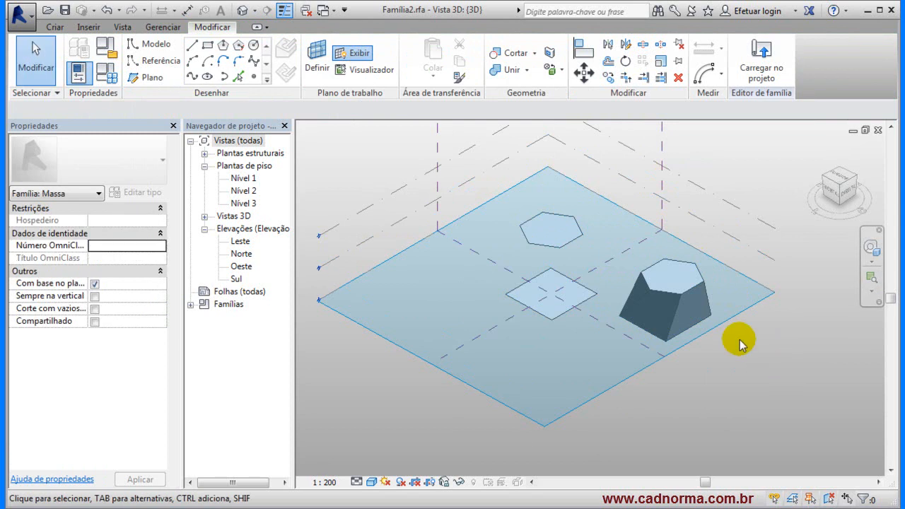
Check the copied form's host, and create a second solid form from the original square and hexagon
left_click(695, 294)
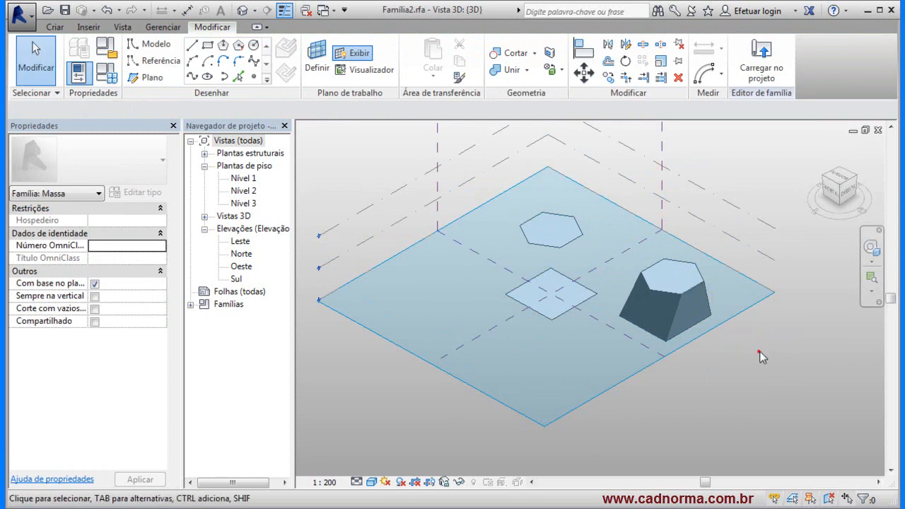
left_click(709, 302)
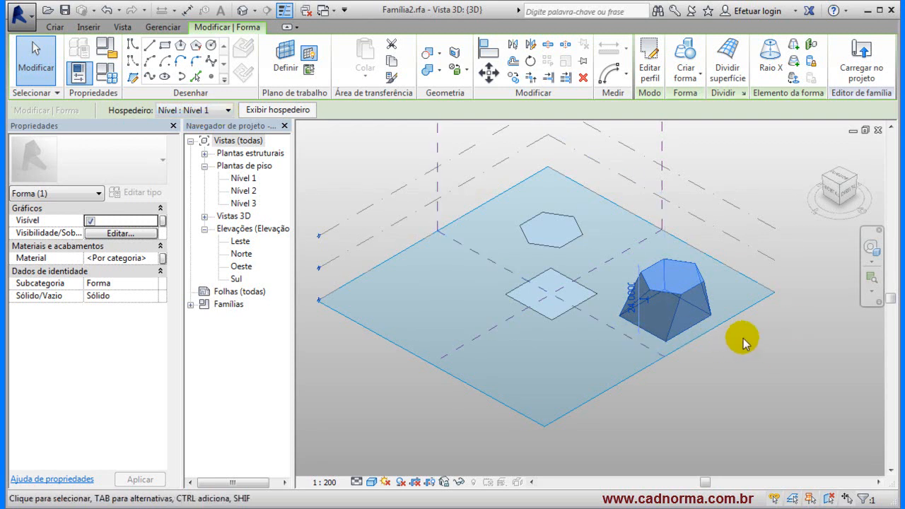
left_click_drag(495, 372, 612, 198)
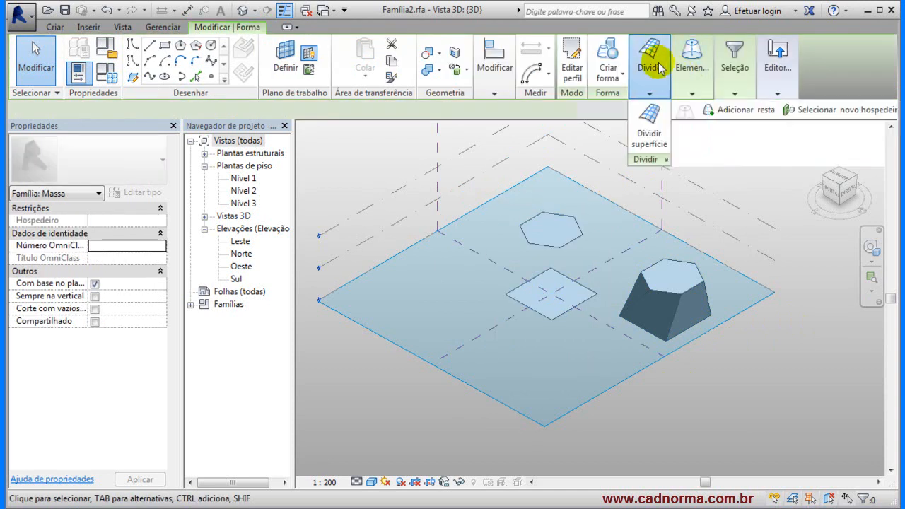
left_click(607, 51)
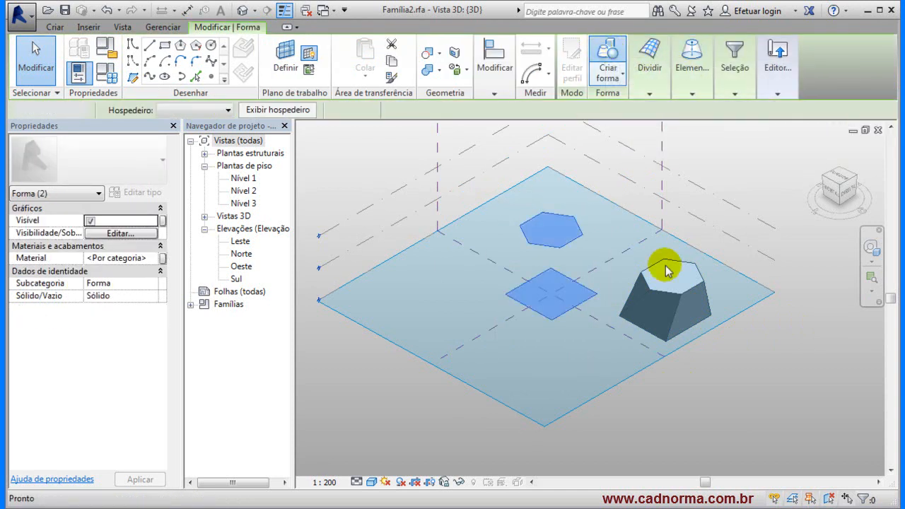
left_click(731, 357)
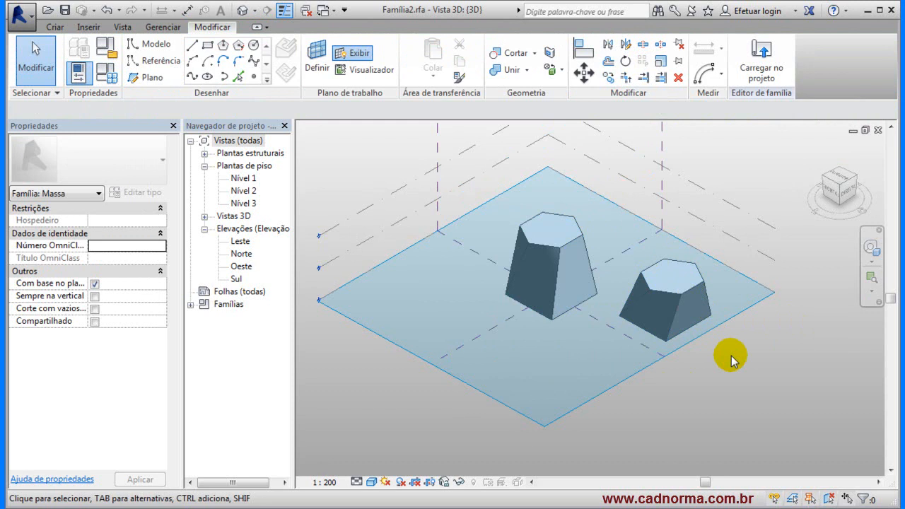
Try rehosting the shorter copied form on the Nível 2 work plane beside the taller form, and undo the placement
left_click(676, 299)
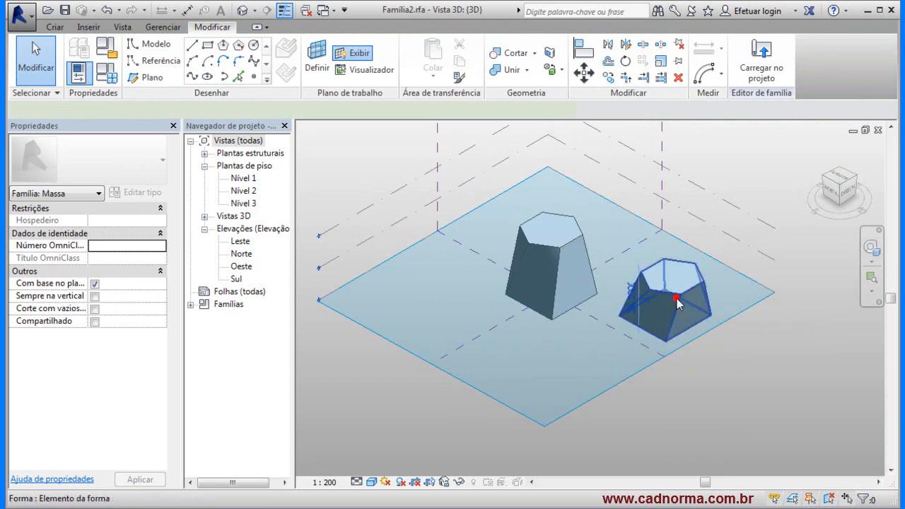
left_click(677, 300)
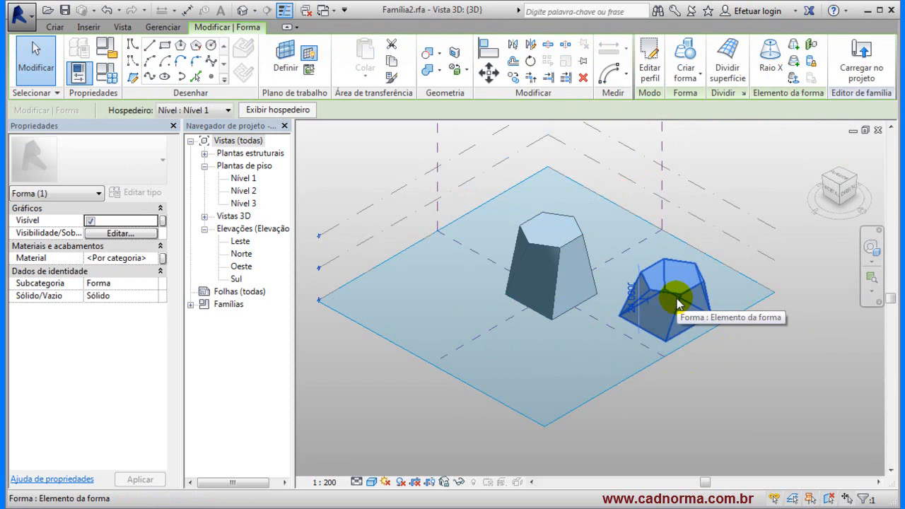
left_click(811, 46)
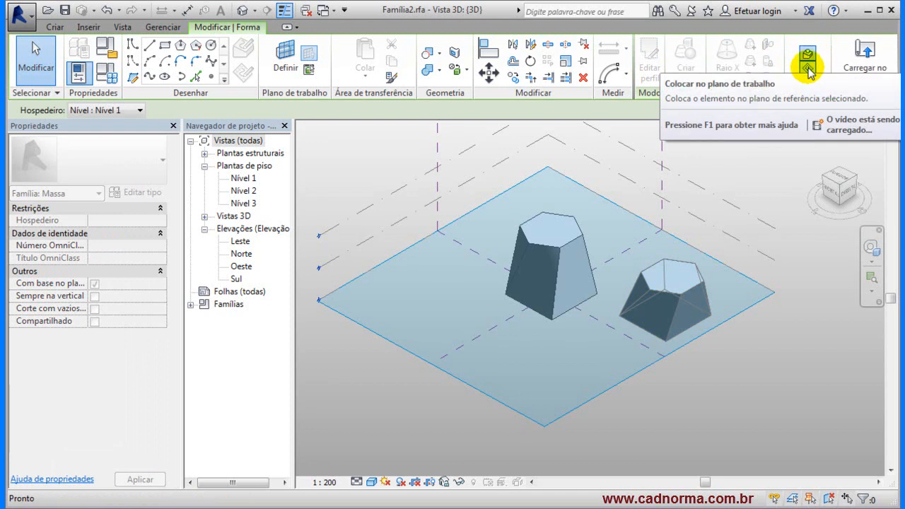
left_click(811, 68)
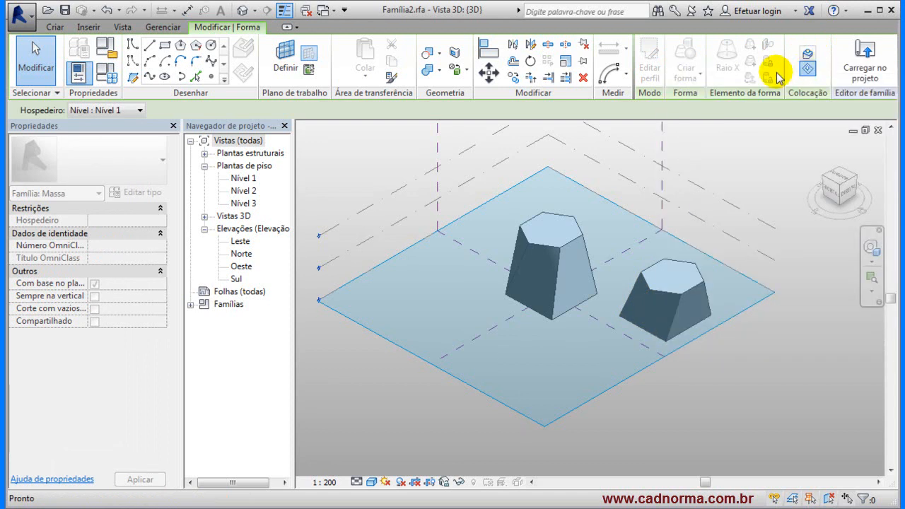
left_click(141, 111)
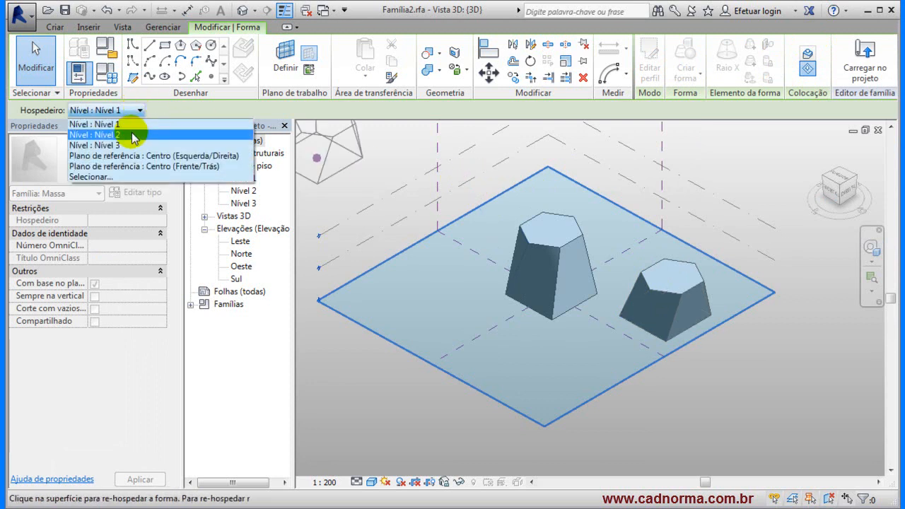
left_click(133, 135)
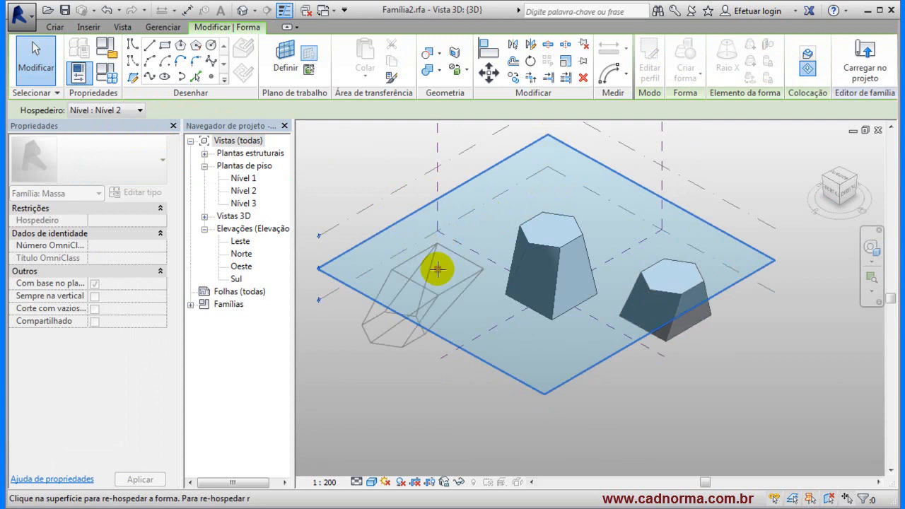
middle_click_drag(460, 285, 498, 212, "shift")
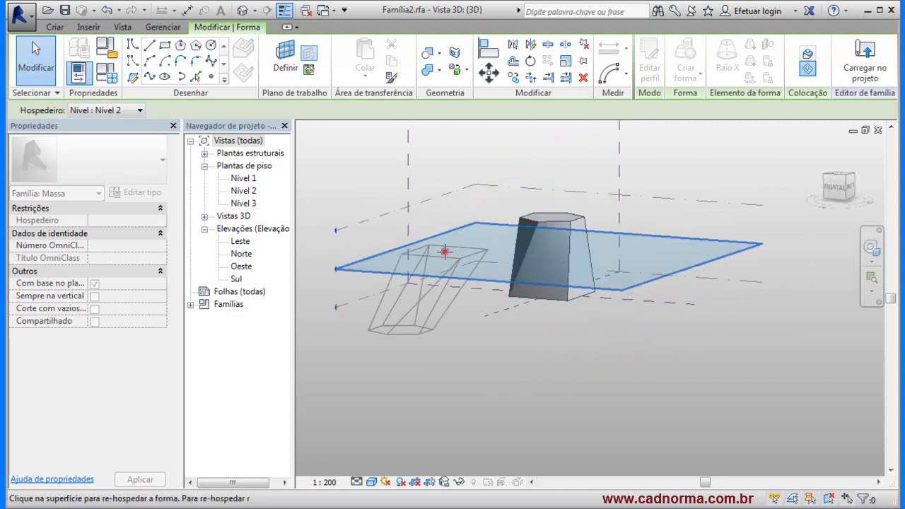
left_click(446, 253)
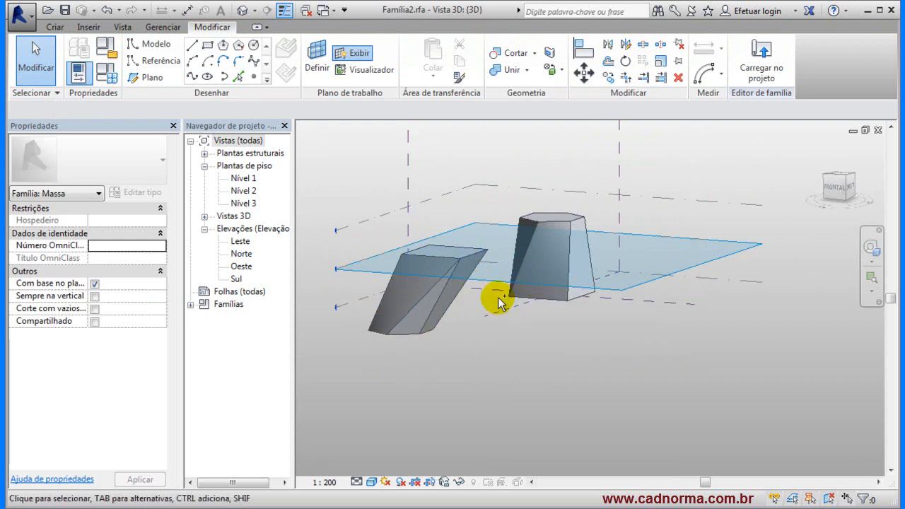
key("ctrl+z")
Try rehosting the shorter form on a side face of the taller form, and undo the placement
middle_click_drag(774, 284, 711, 333, "shift")
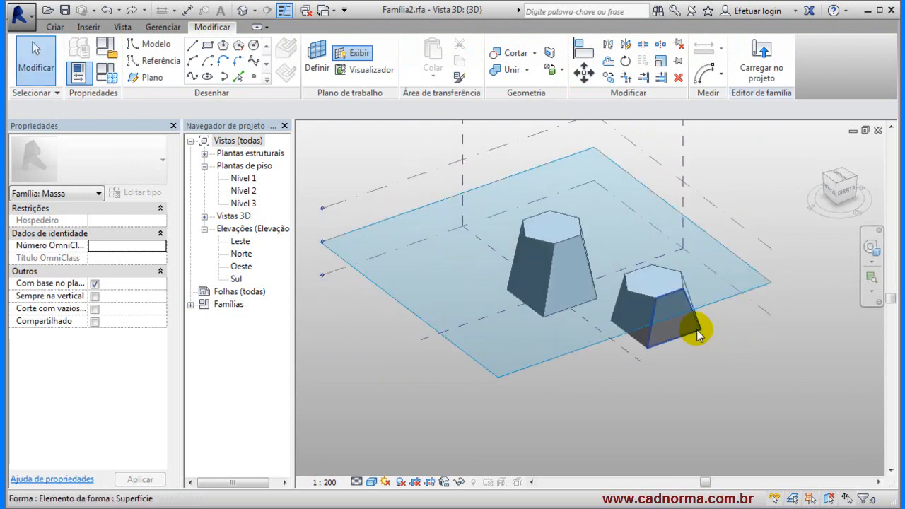
left_click(697, 331)
middle_click_drag(642, 341, 707, 307, "shift")
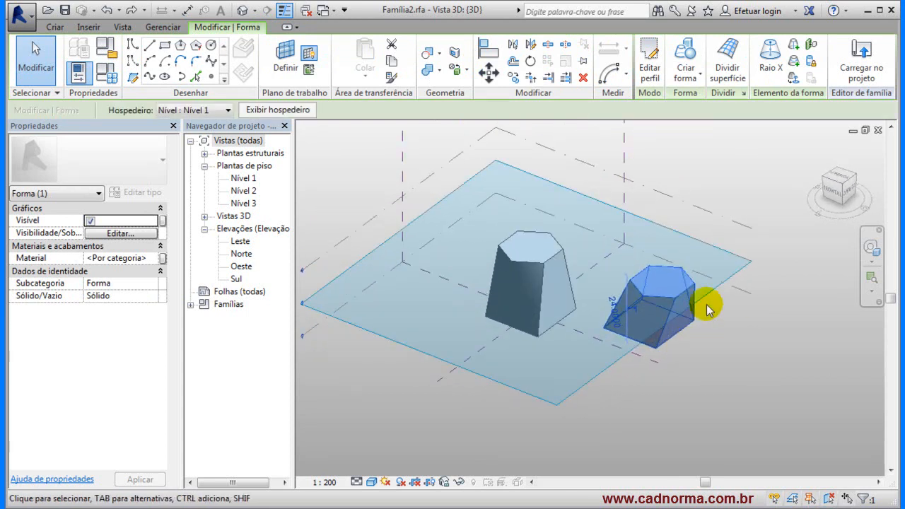
left_click(811, 45)
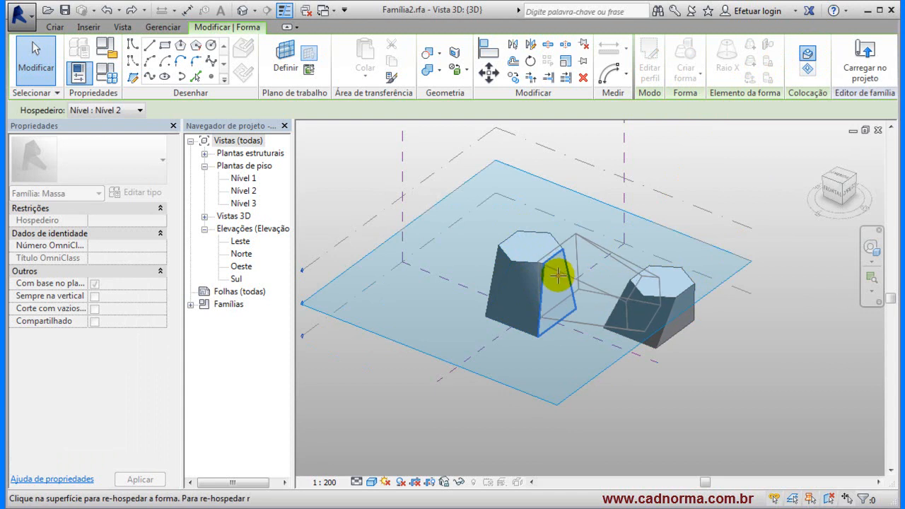
left_click(557, 274)
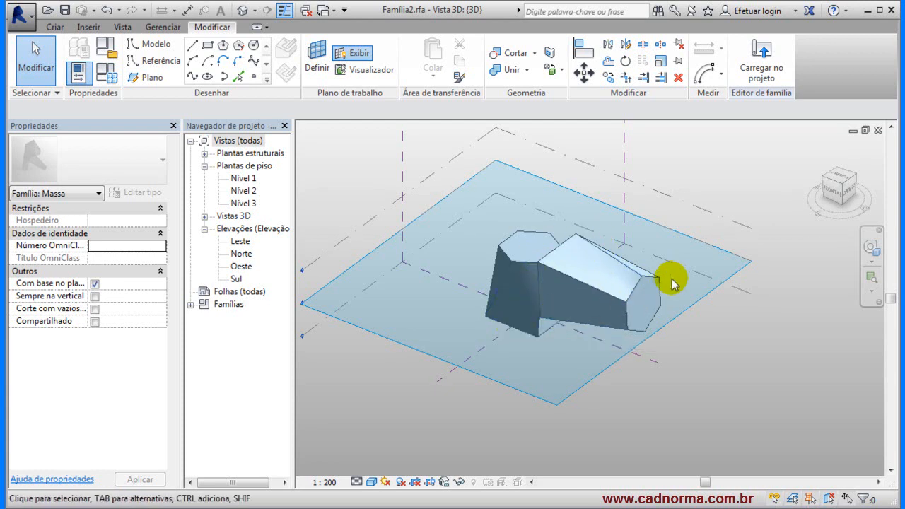
key("ctrl+z")
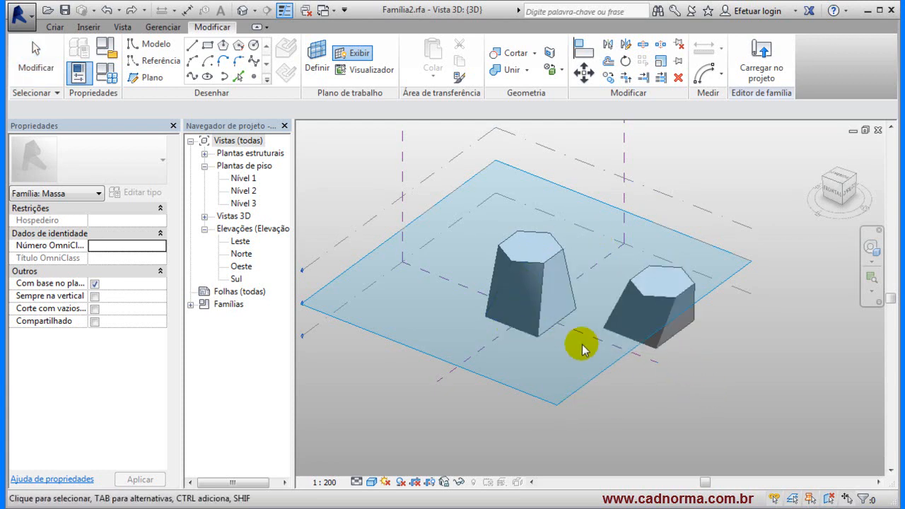
Rehost the taller form from its level onto a side face of the shorter form
left_click(547, 328)
middle_click_drag(634, 329, 614, 290, "shift")
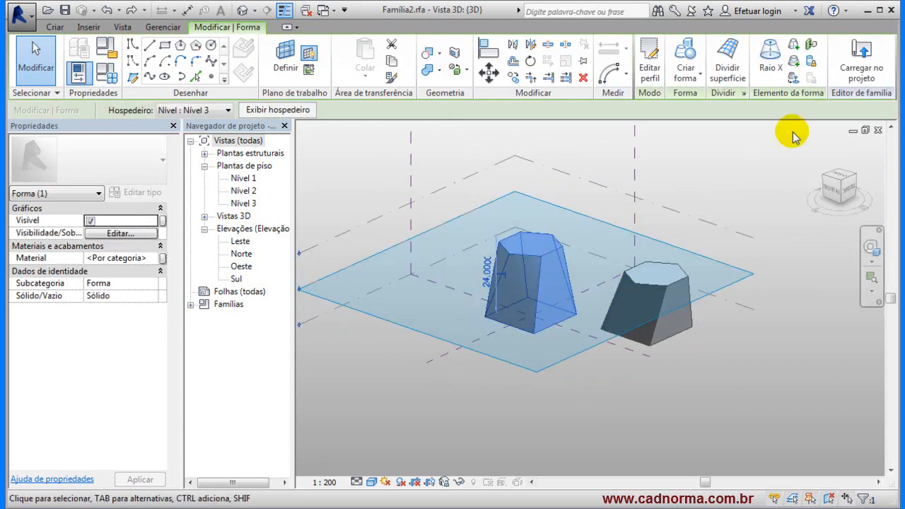
left_click(811, 45)
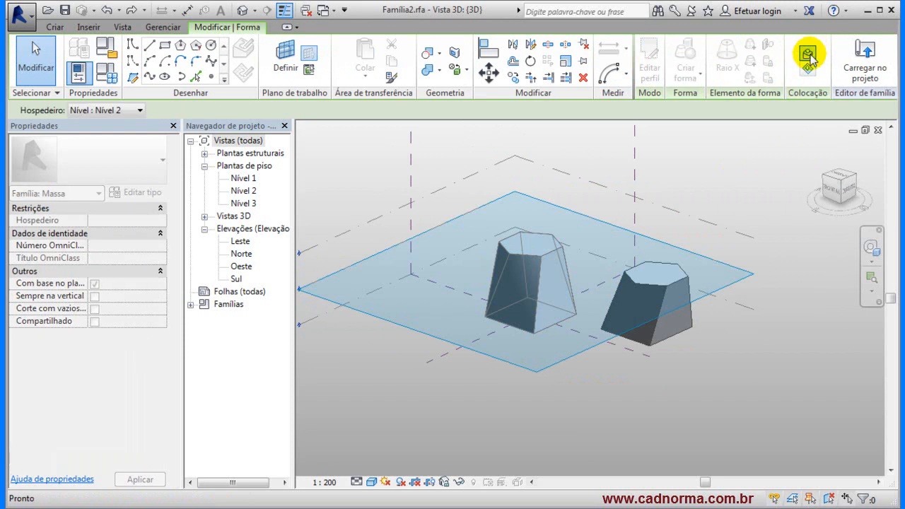
left_click(808, 54)
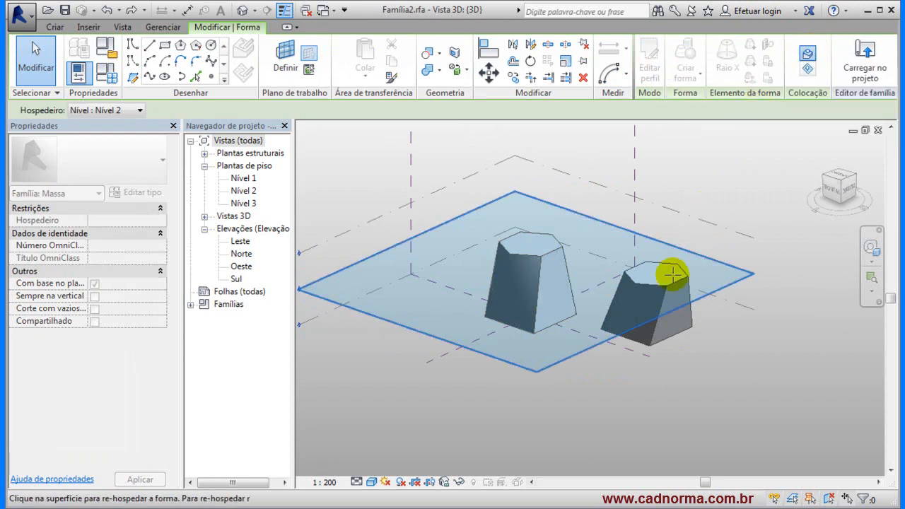
left_click(673, 310)
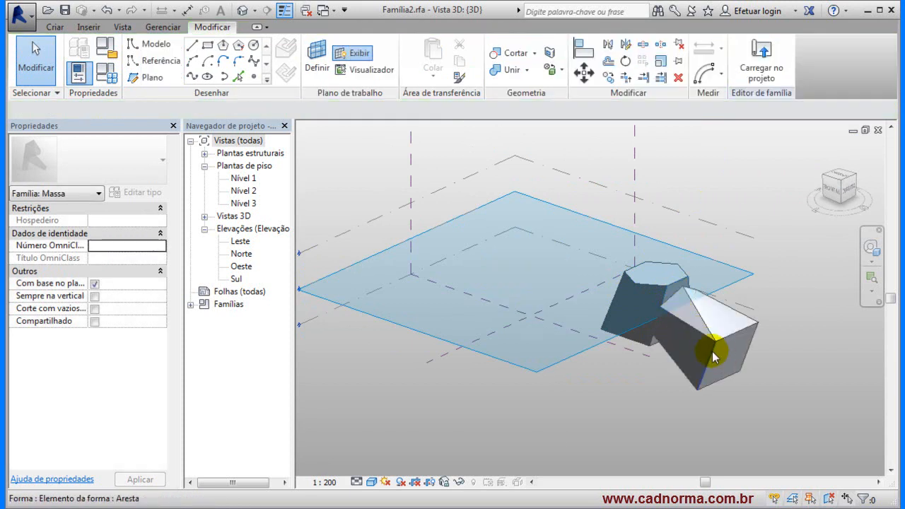
Delete the hexagonal top face of the shorter form
middle_click_drag(698, 317, 772, 333, "shift")
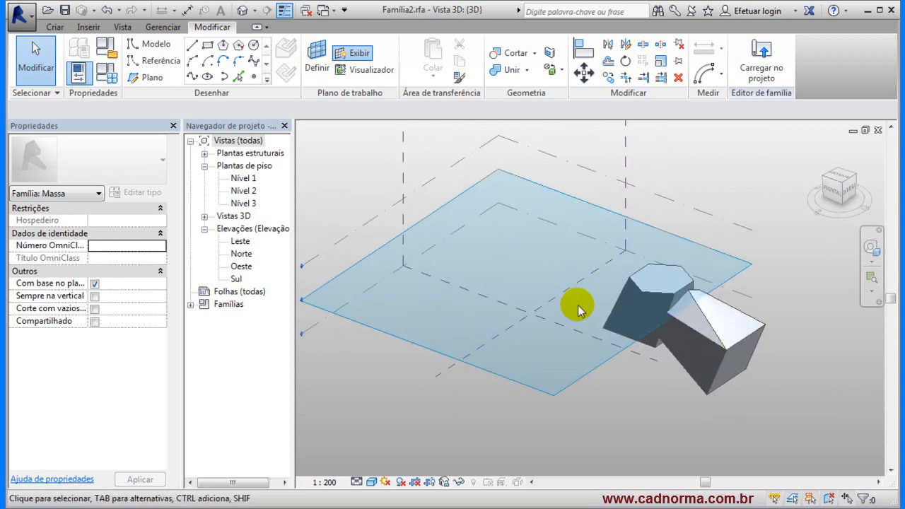
middle_click_drag(586, 344, 518, 379, "shift")
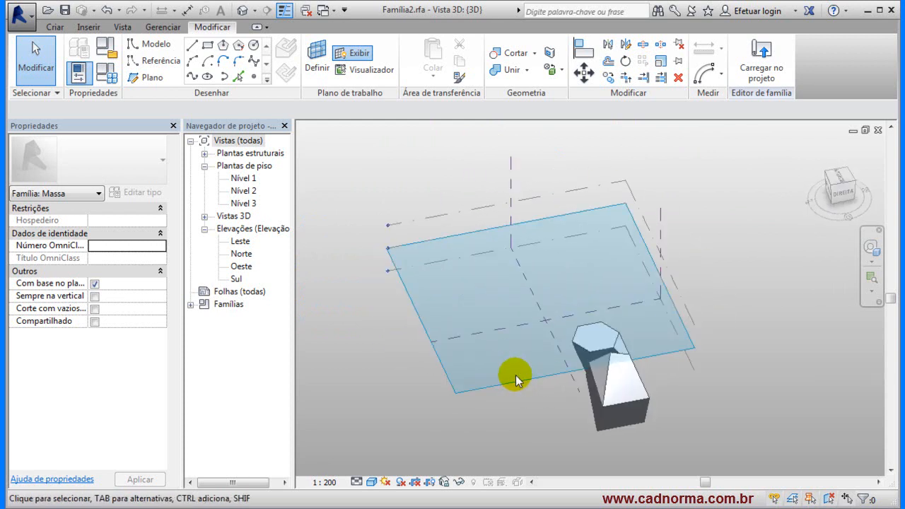
middle_click_drag(485, 303, 549, 293, "shift")
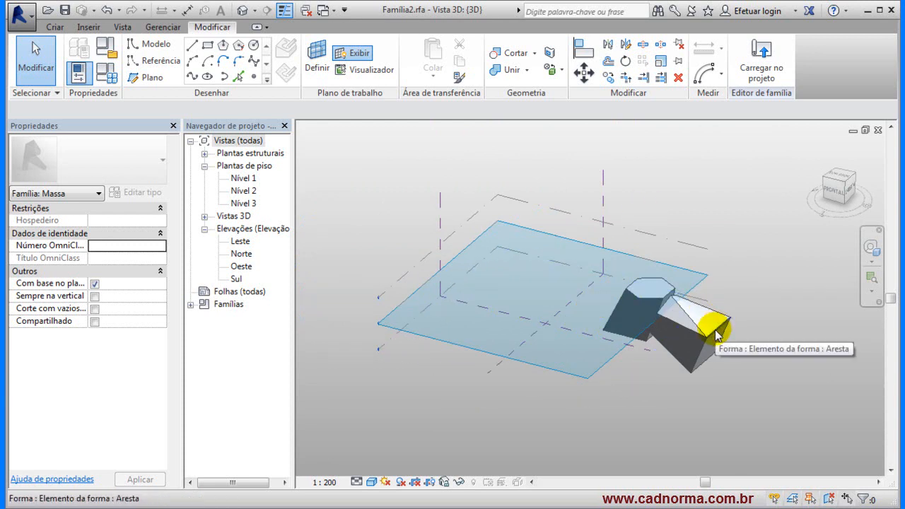
key("Tab")
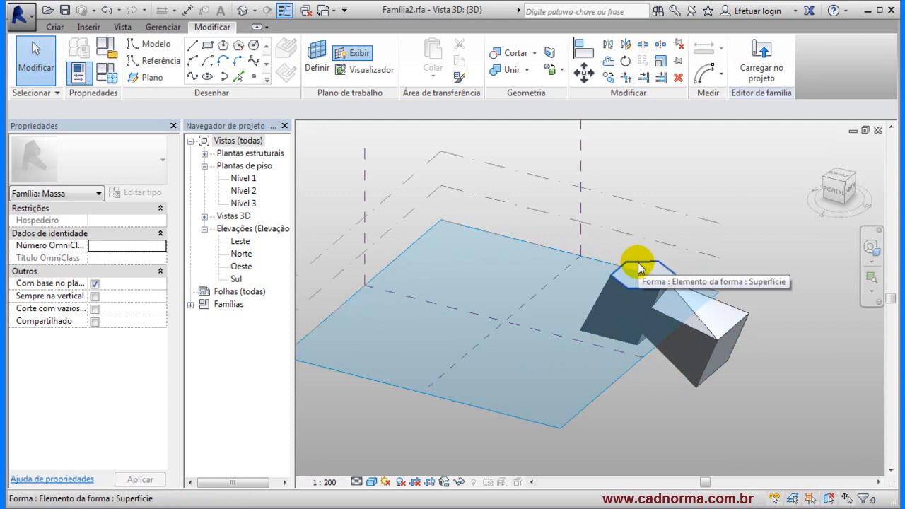
scroll(639, 269, "up", 2)
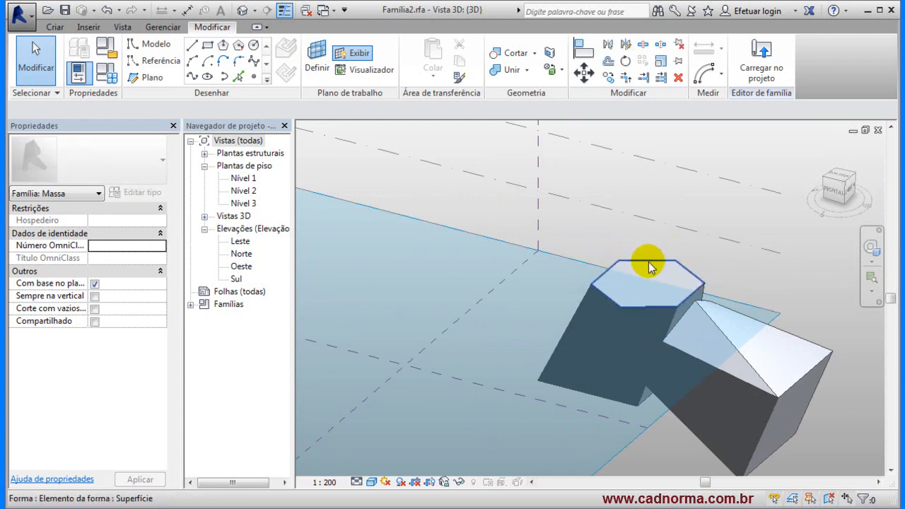
left_click(650, 266)
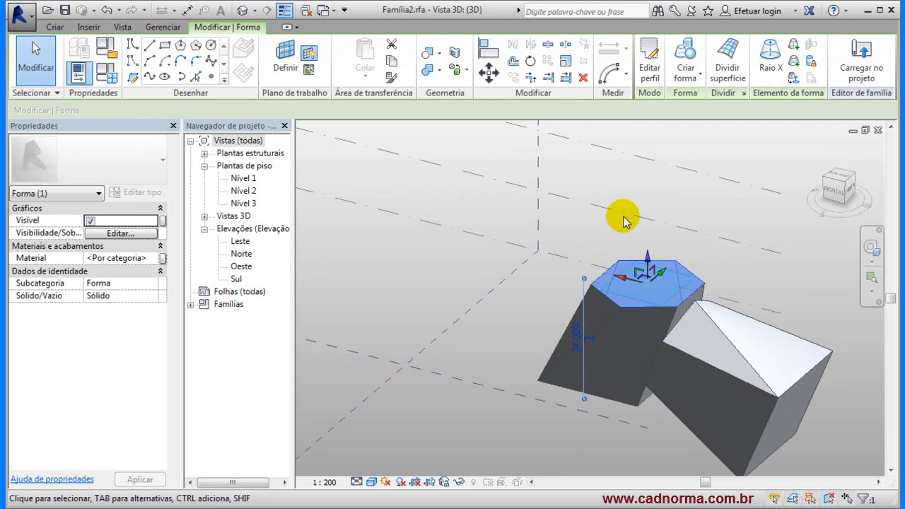
key("Delete")
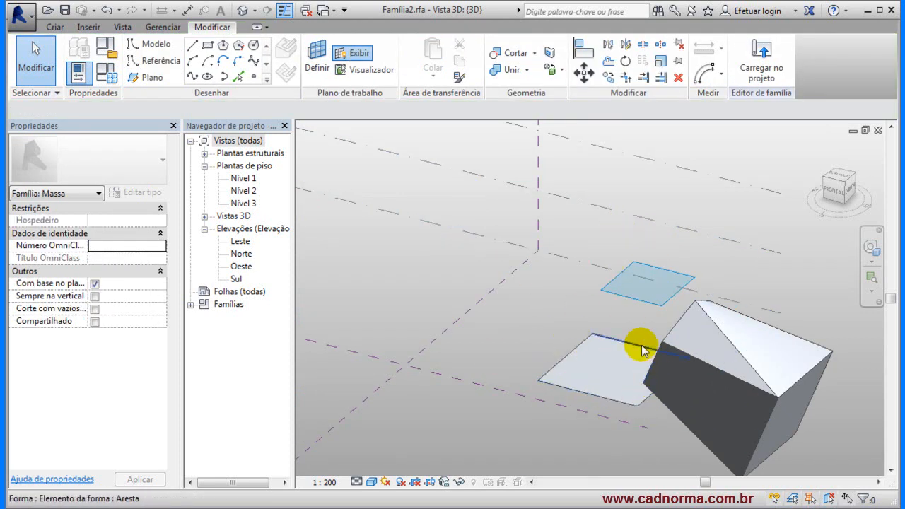
Delete the leftover square surface together with the rehosted form
middle_click_drag(579, 316, 652, 370, "shift")
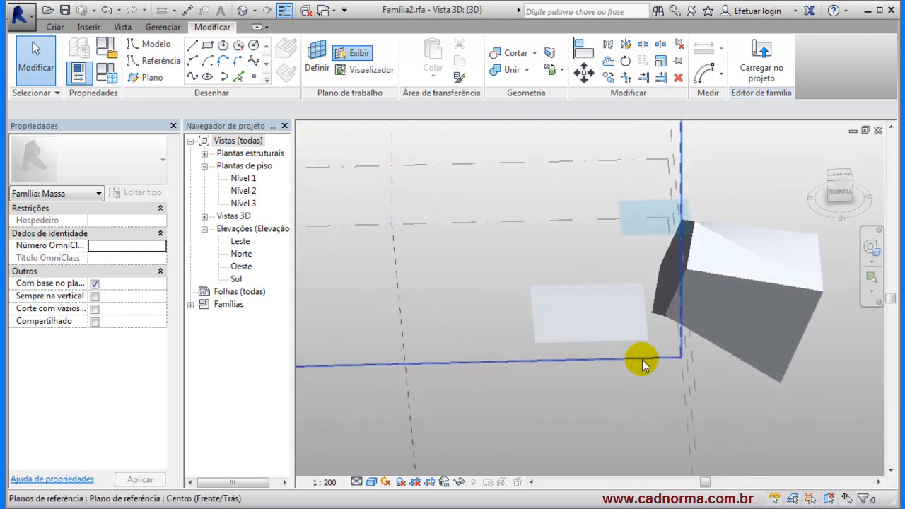
scroll(566, 358, "down", 3)
left_click_drag(546, 361, 747, 243)
key("Delete")
Draw a rectangular surface on the Nível 1 work plane around the intersection of the reference planes
middle_click_drag(601, 314, 699, 317, "shift")
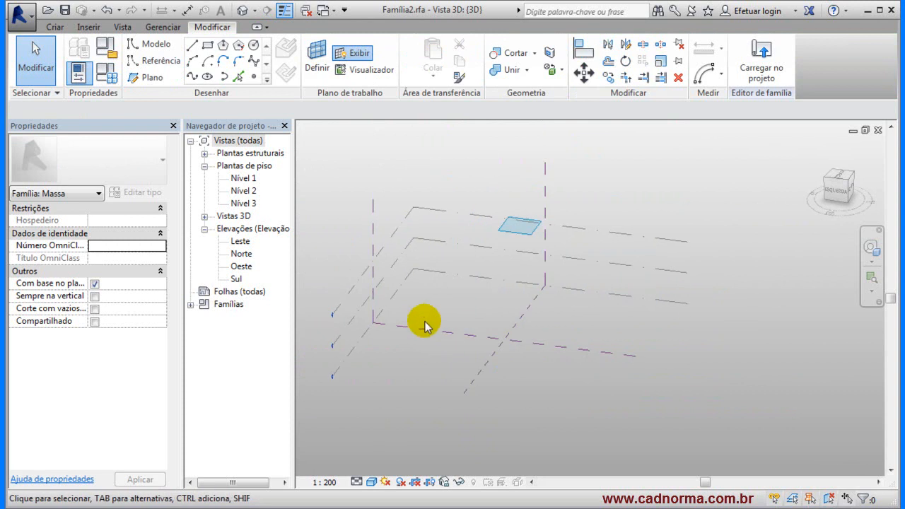
left_click(409, 276)
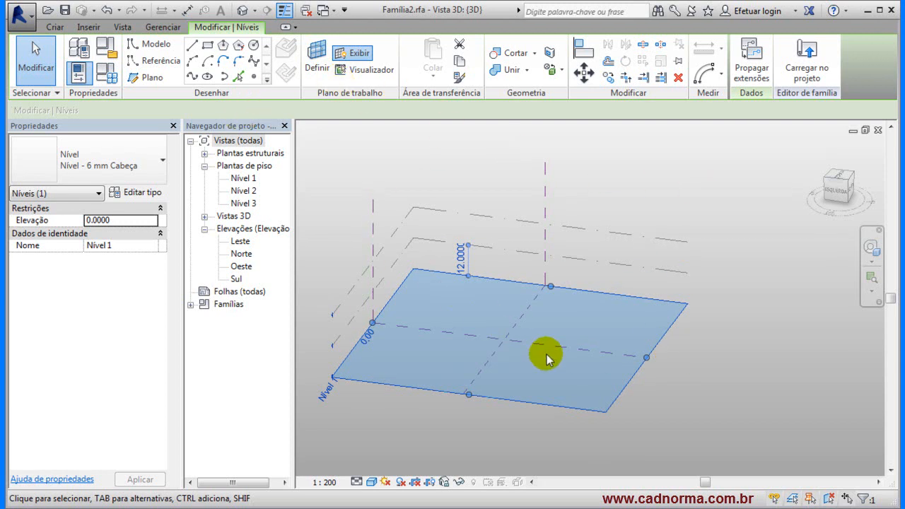
middle_click_drag(575, 319, 537, 401, "shift")
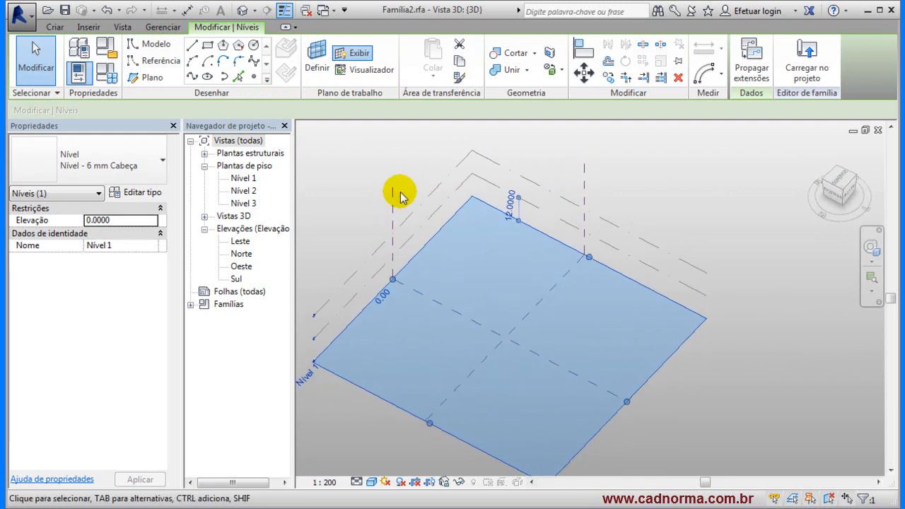
left_click(207, 44)
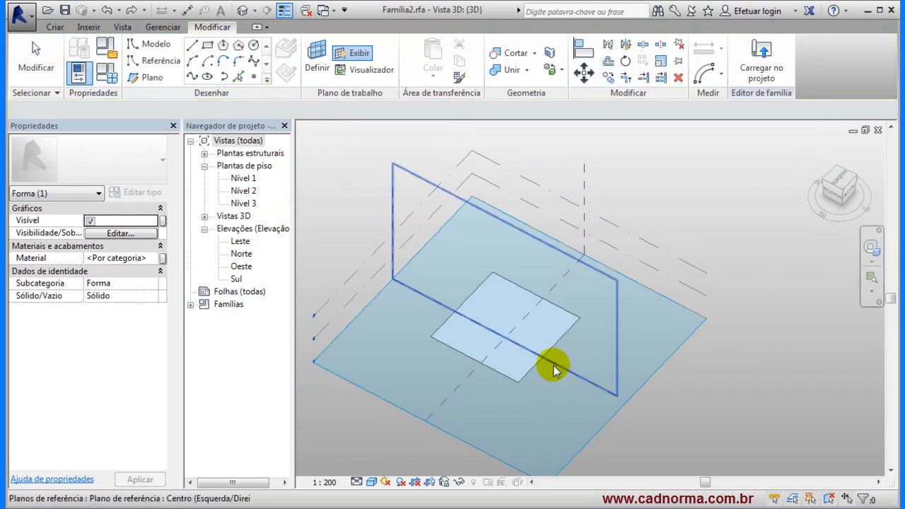
key("Escape")
Create a solid box form from the rectangular surface on Nível 1
left_click(552, 349)
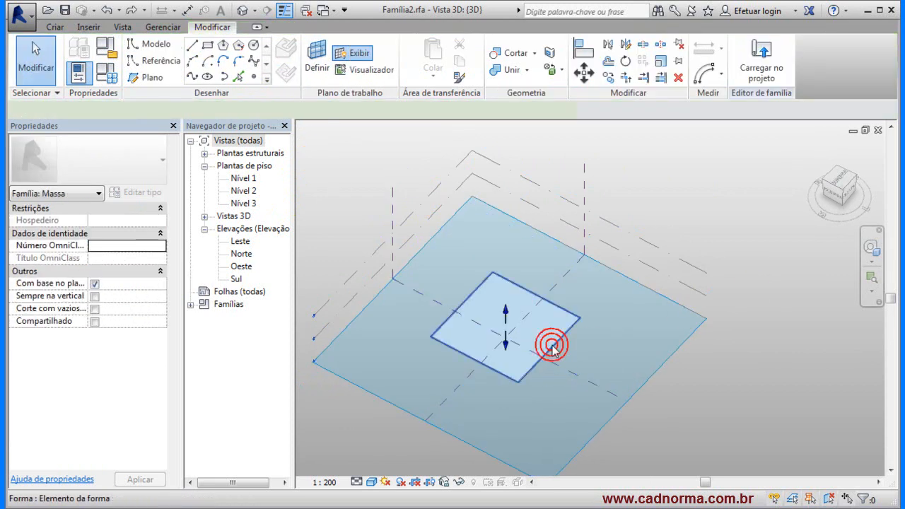
left_click(675, 66)
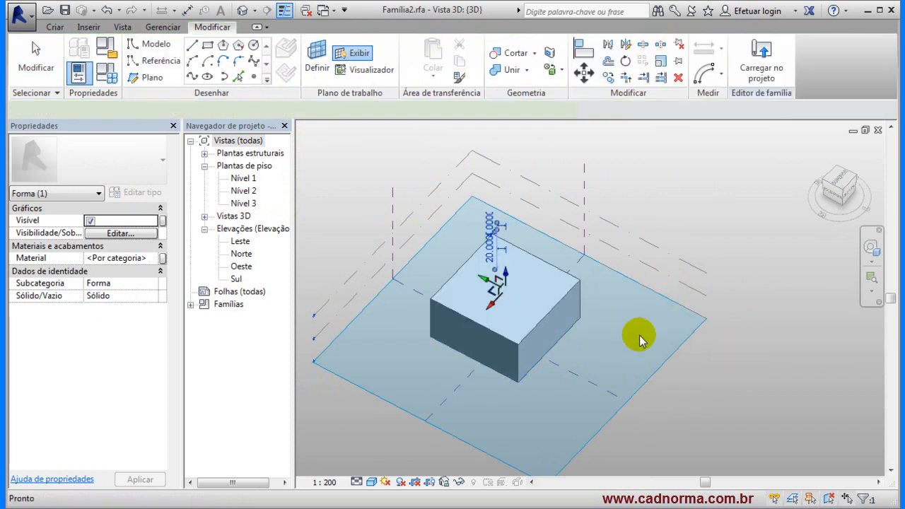
scroll(646, 329, "up", 1)
middle_click_drag(671, 328, 639, 275, "shift")
left_click(633, 202)
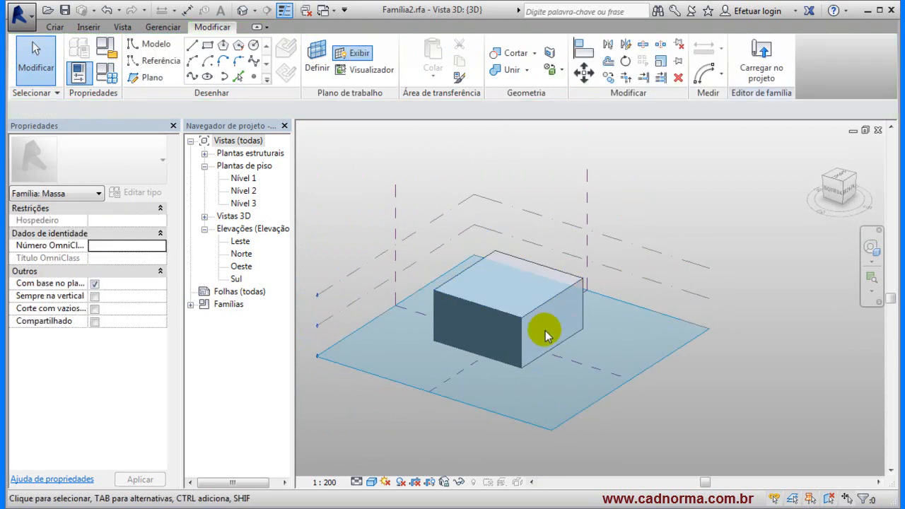
Divide the surface of the box's side face that adjoins the dark front face
scroll(544, 336, "up", 2)
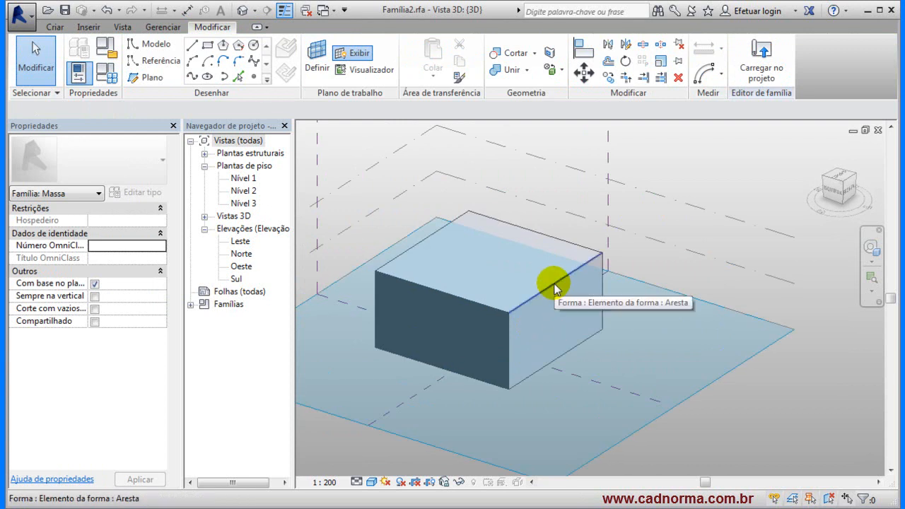
key("Tab")
key("Tab")
key("Tab")
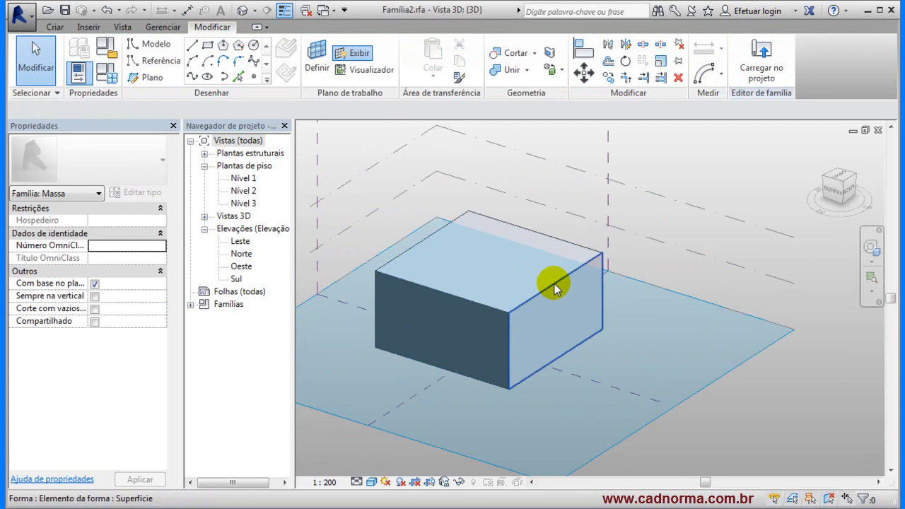
left_click(554, 283)
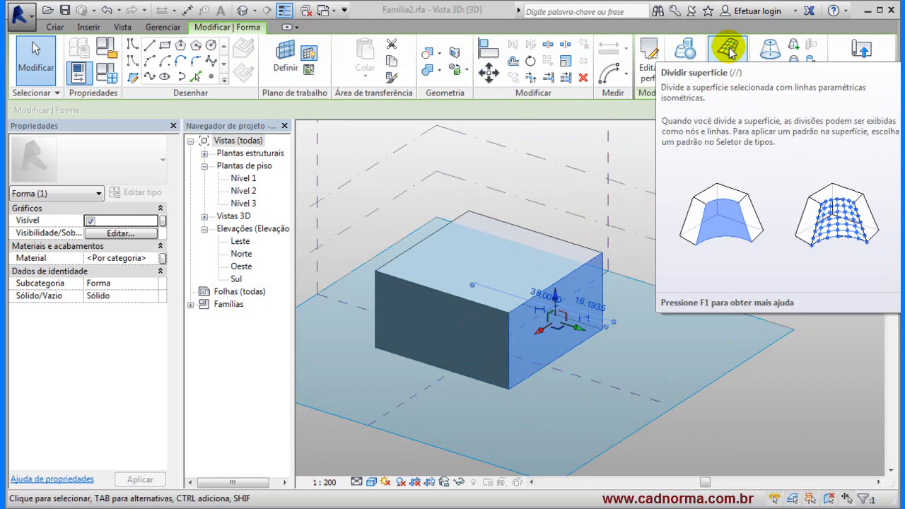
left_click(730, 53)
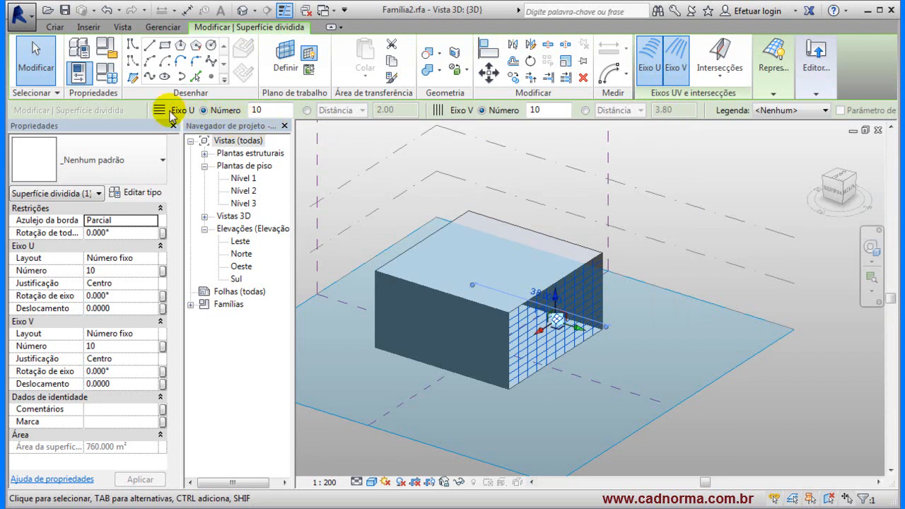
Switch the divided surface's U and V grids from Número to Distância, with spacings of 2.00 for U and 3.80 for V
double_click(267, 110)
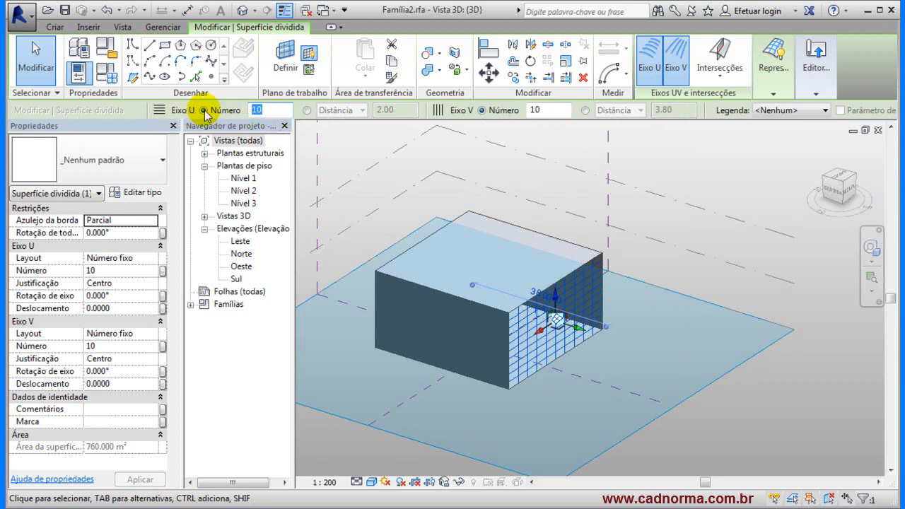
left_click(560, 110)
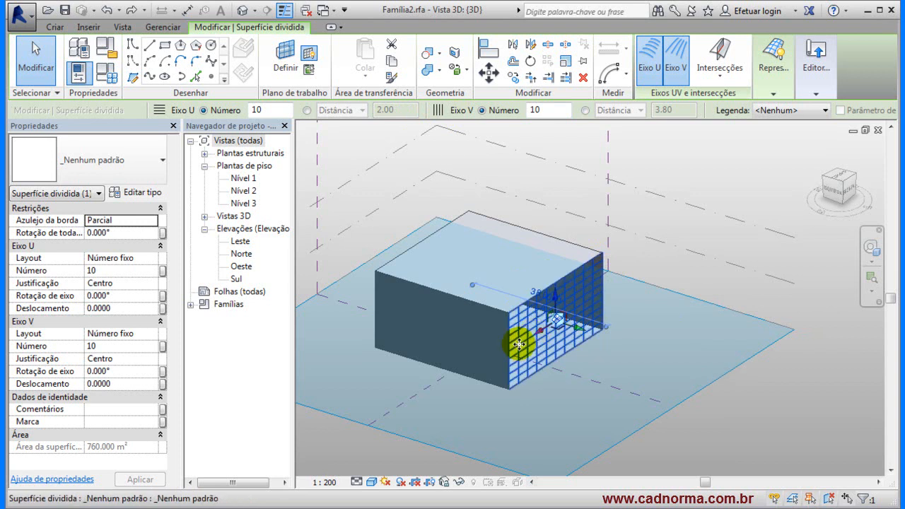
left_click(307, 111)
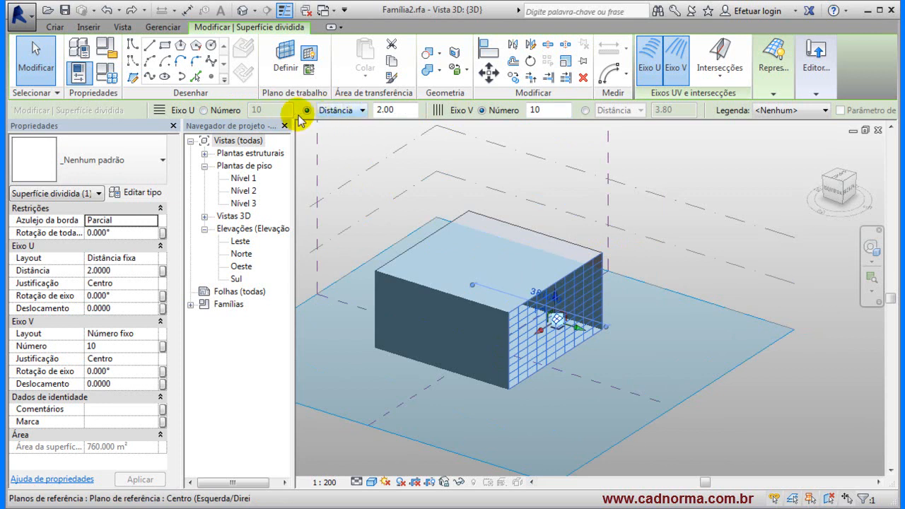
left_click(363, 111)
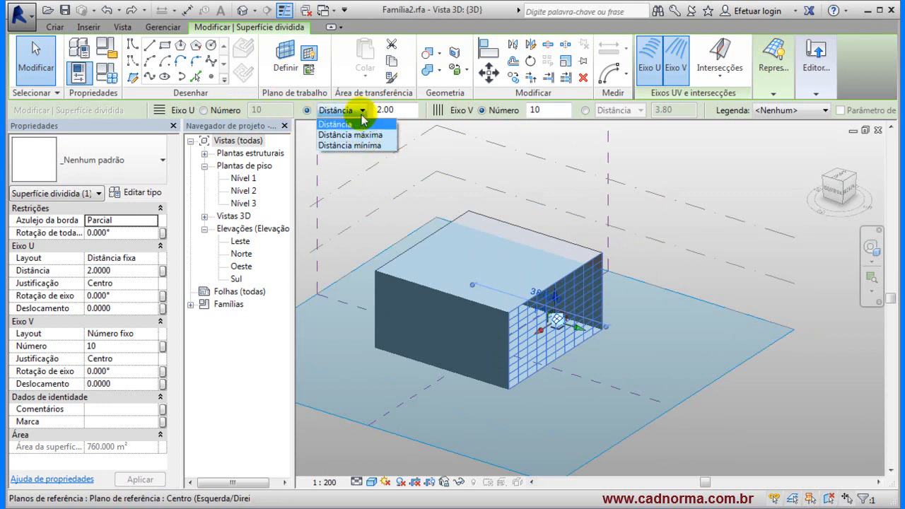
left_click(363, 111)
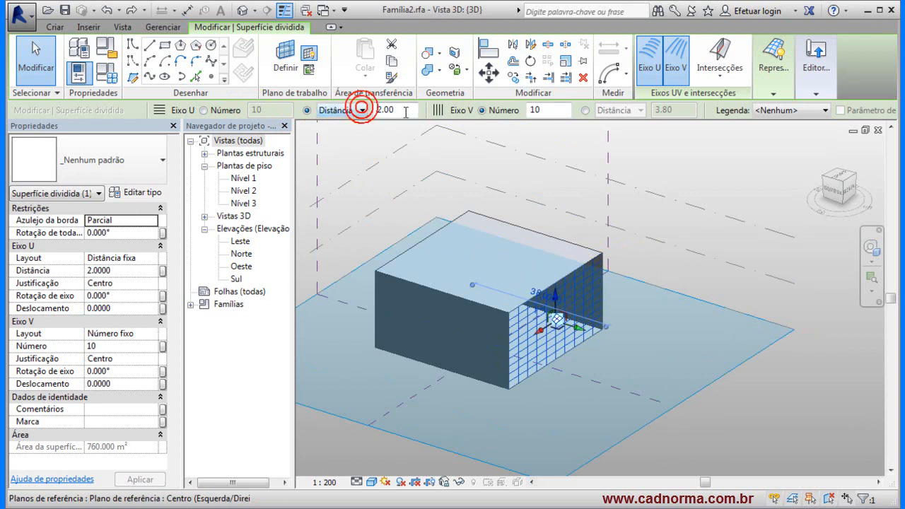
left_click(362, 112)
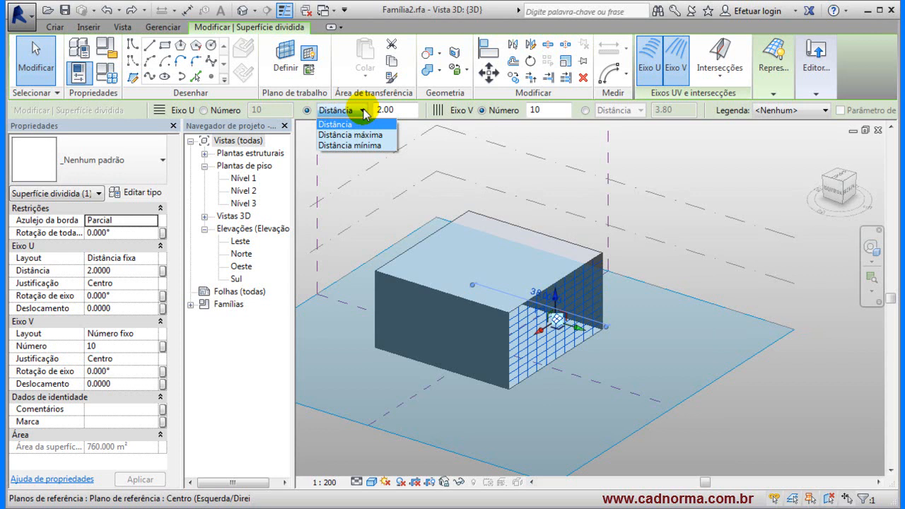
left_click(362, 112)
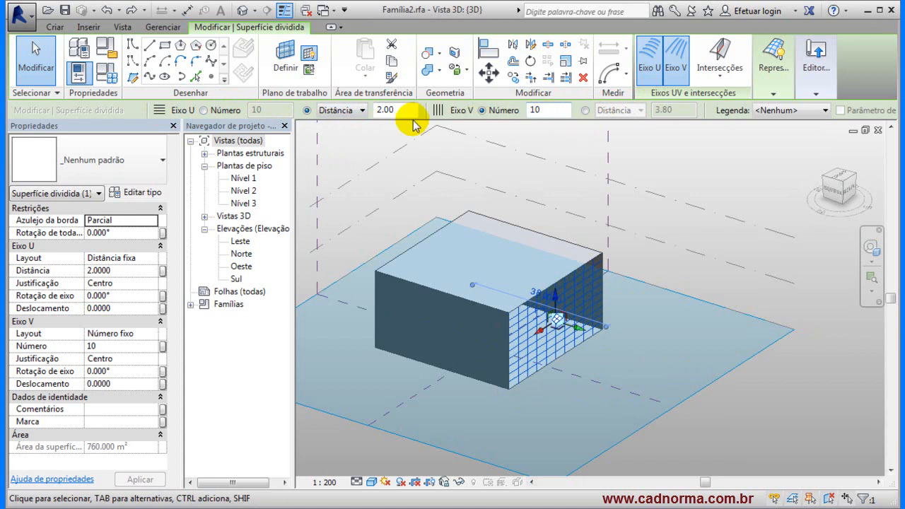
left_click(585, 110)
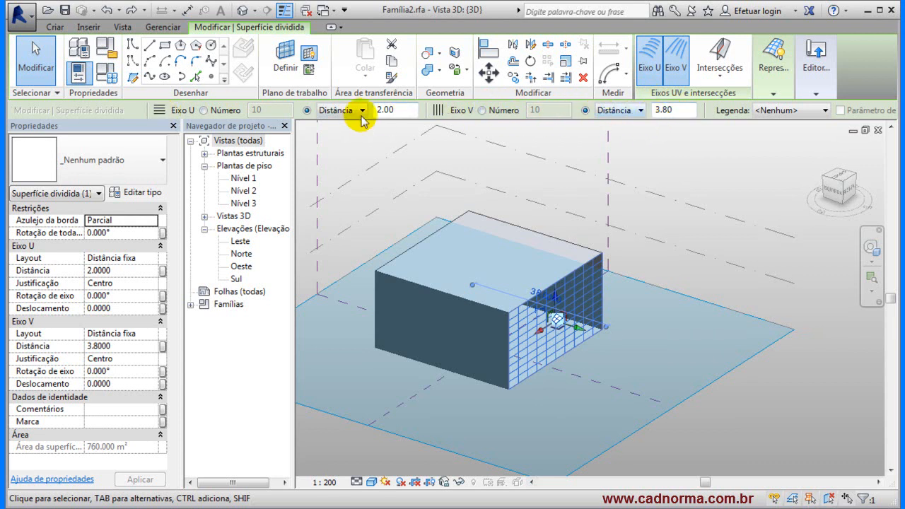
left_click(825, 110)
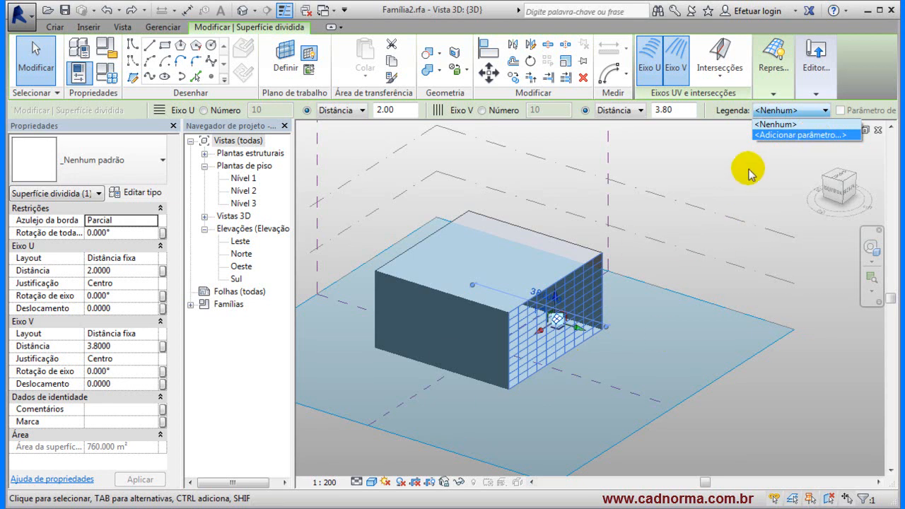
left_click(786, 135)
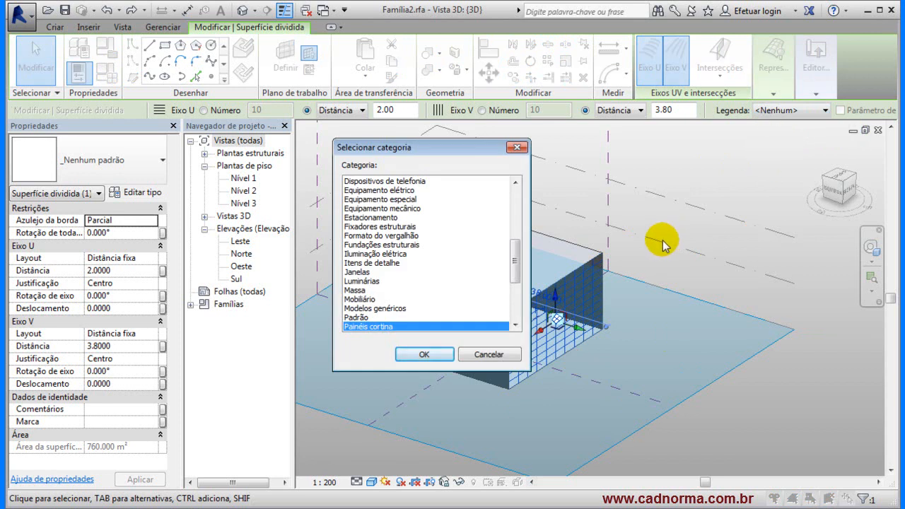
key("Escape")
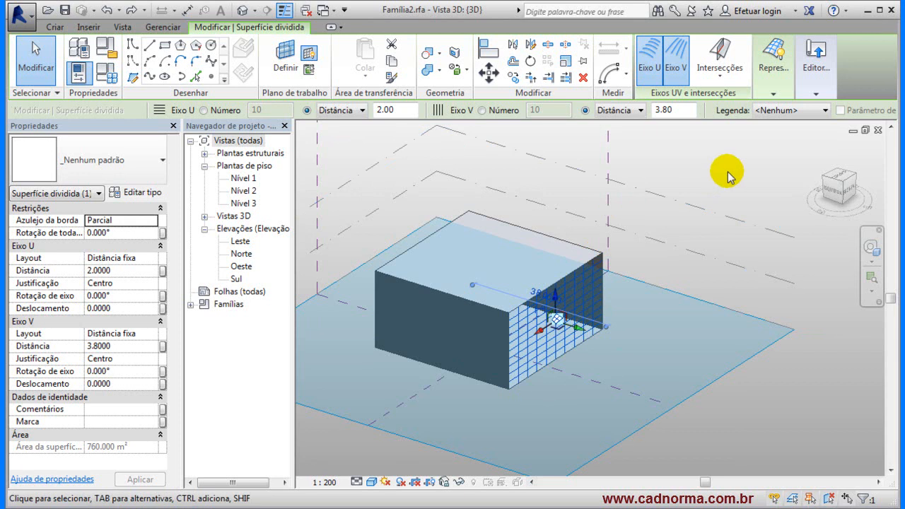
left_click(589, 296)
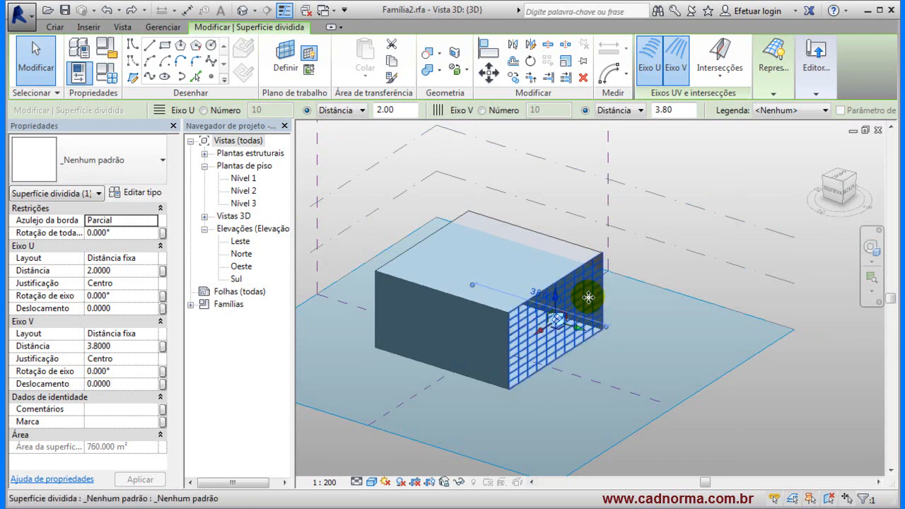
left_click(824, 110)
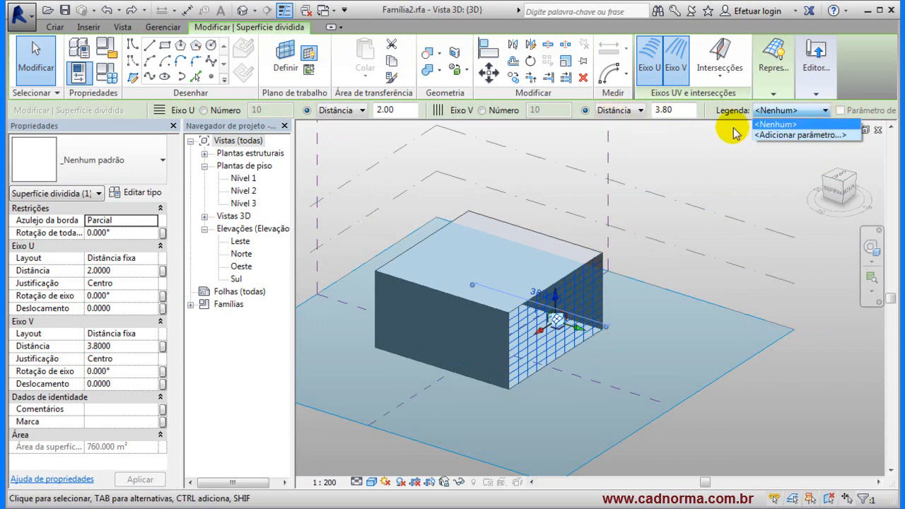
left_click(693, 176)
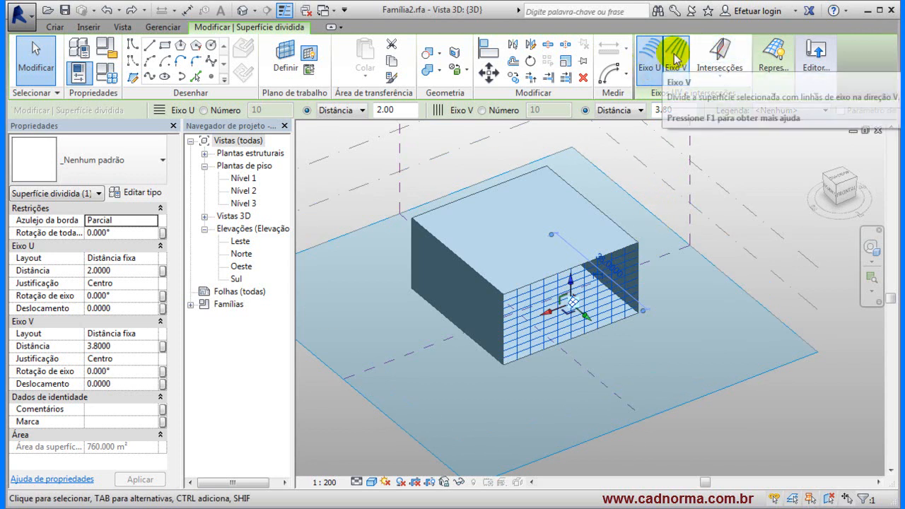
Show only the U grid lines on the divided surface, switch to only the V lines, and restore both
left_click(675, 60)
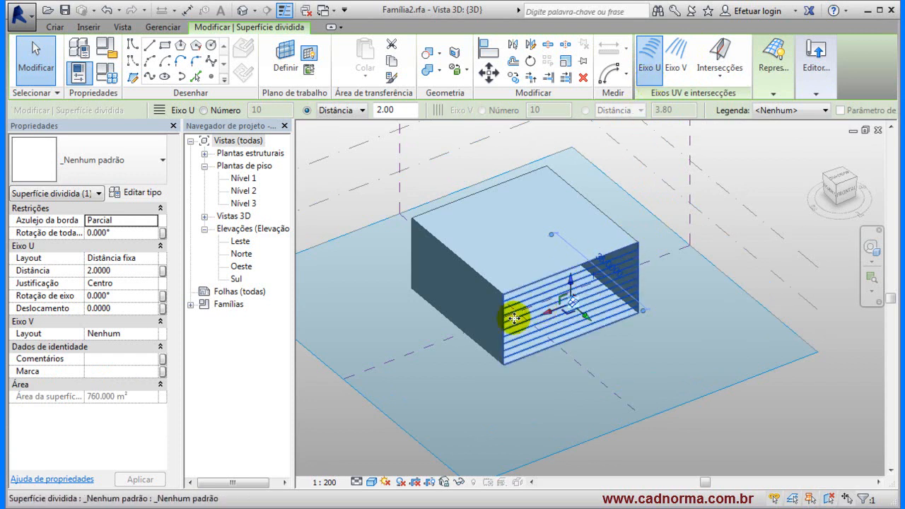
left_click(651, 63)
left_click(675, 60)
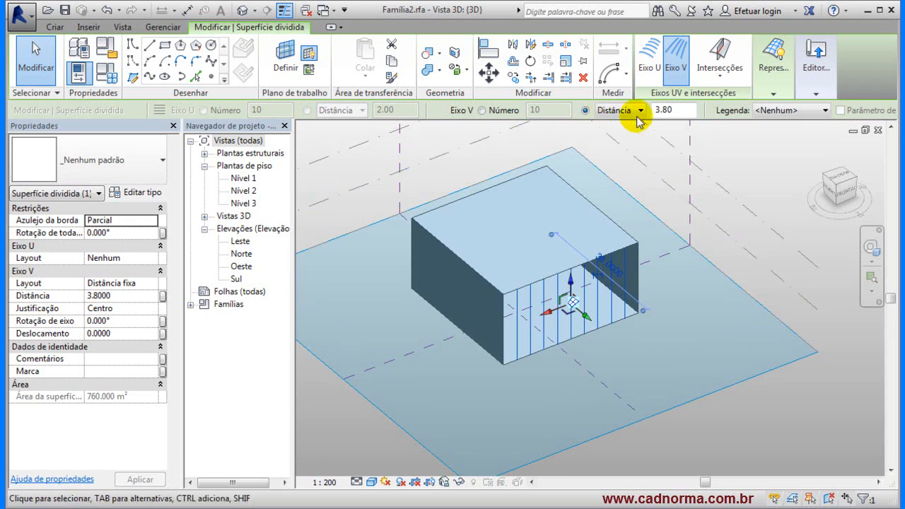
left_click(648, 61)
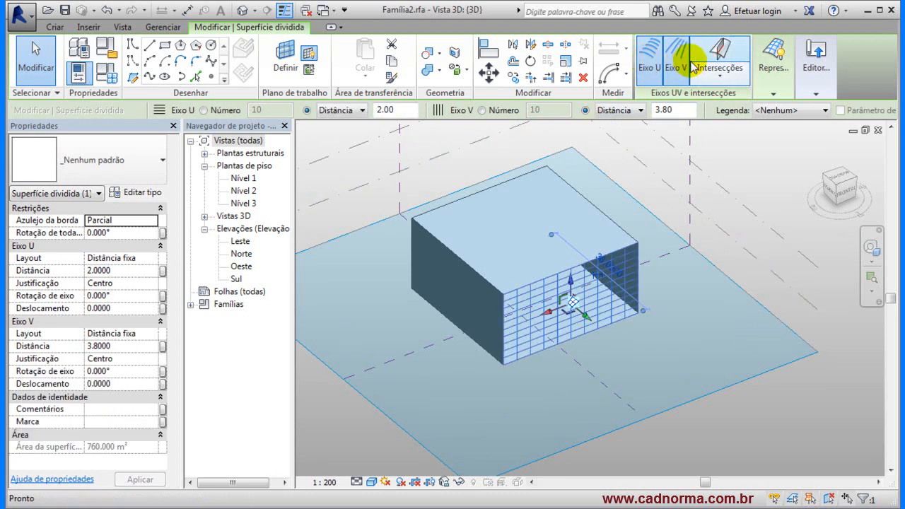
Add an intersection division to the divided surface using the Centro (Esquerda/Direita) reference plane
left_click(731, 77)
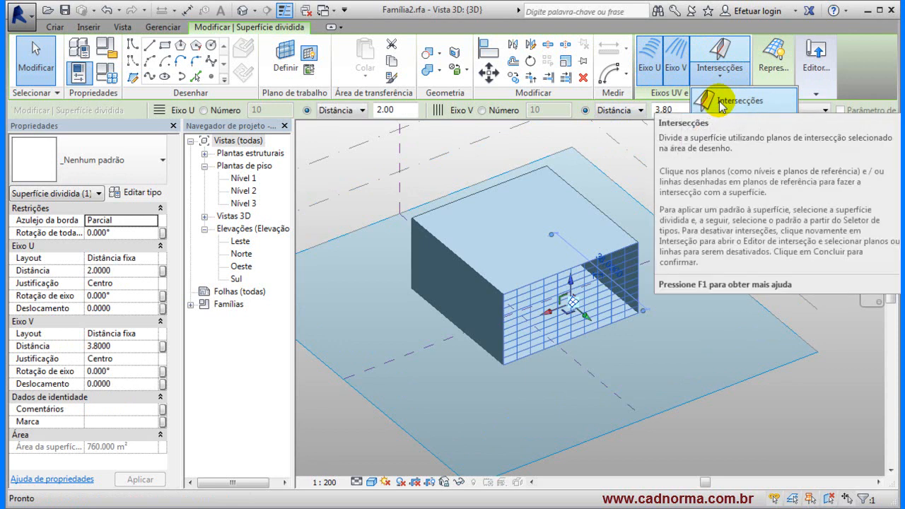
left_click(660, 347)
scroll(558, 348, "up", 6)
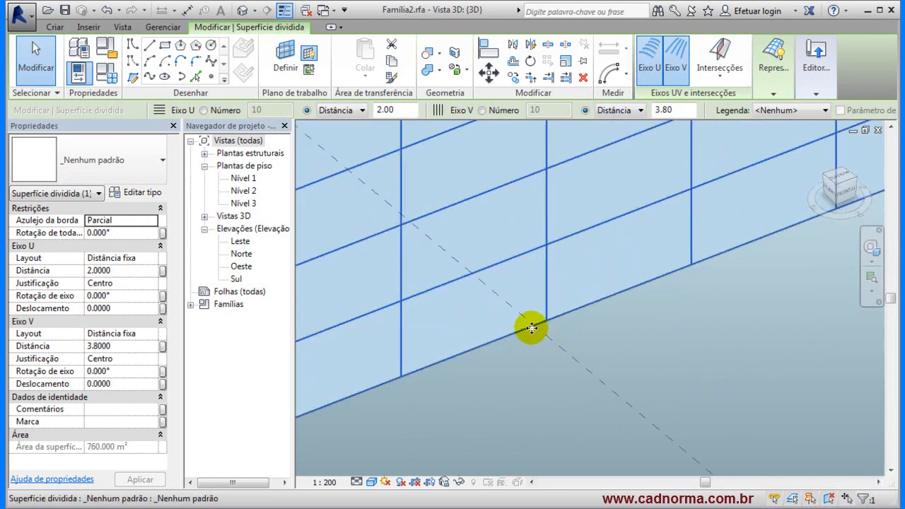
scroll(645, 372, "down", 2)
scroll(664, 385, "down", 5)
middle_click_drag(718, 419, 654, 370)
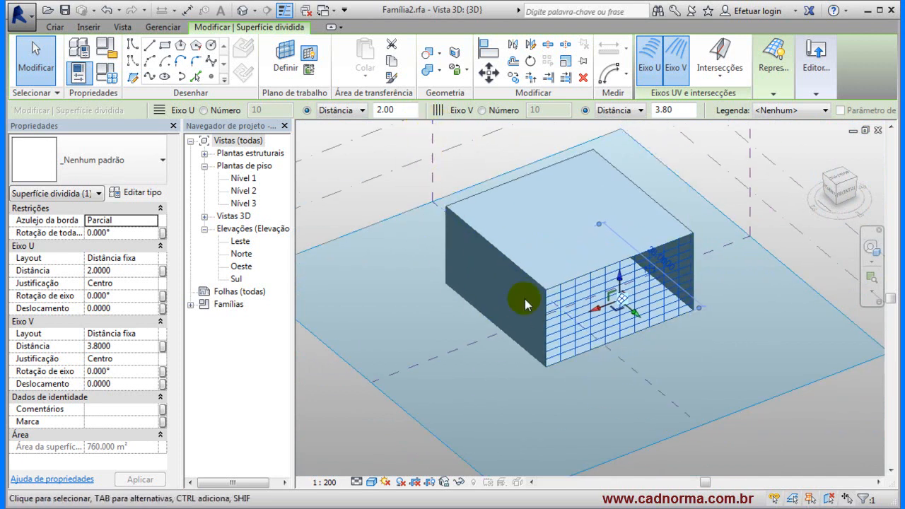
left_click(721, 79)
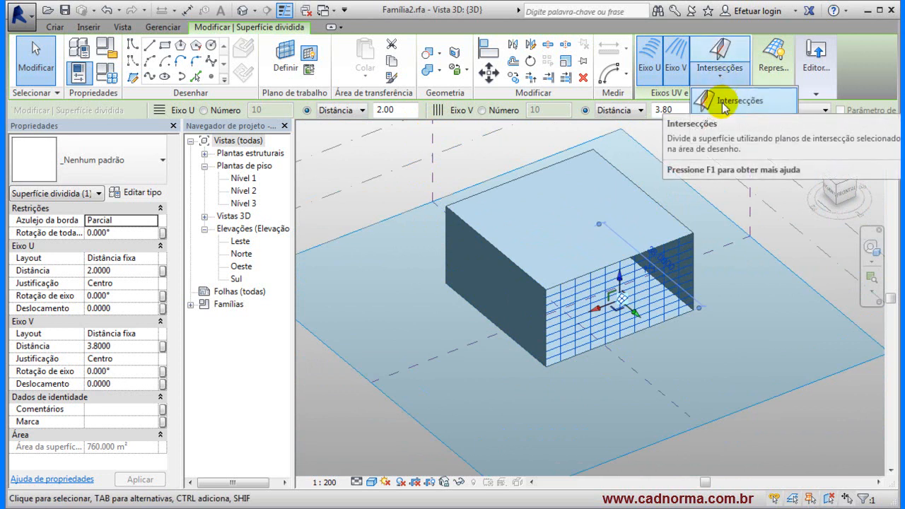
left_click(735, 101)
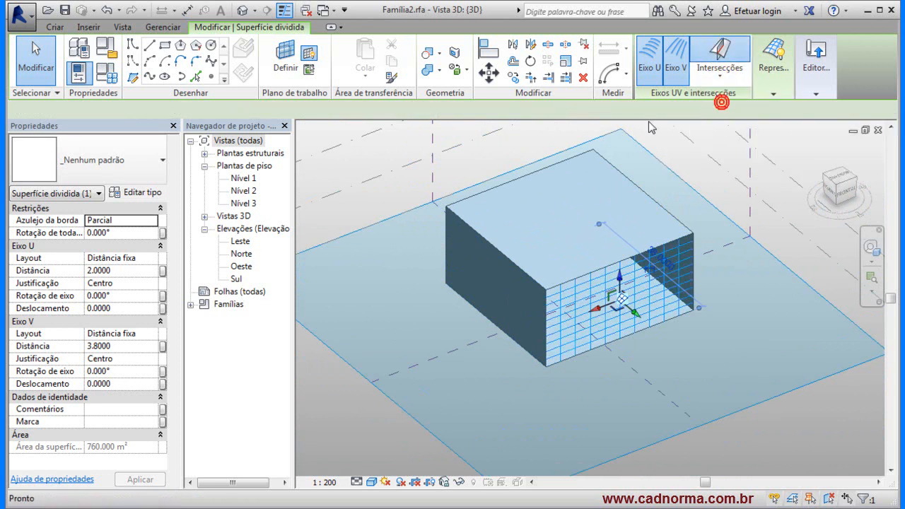
left_click(433, 135)
mouse_move(752, 53)
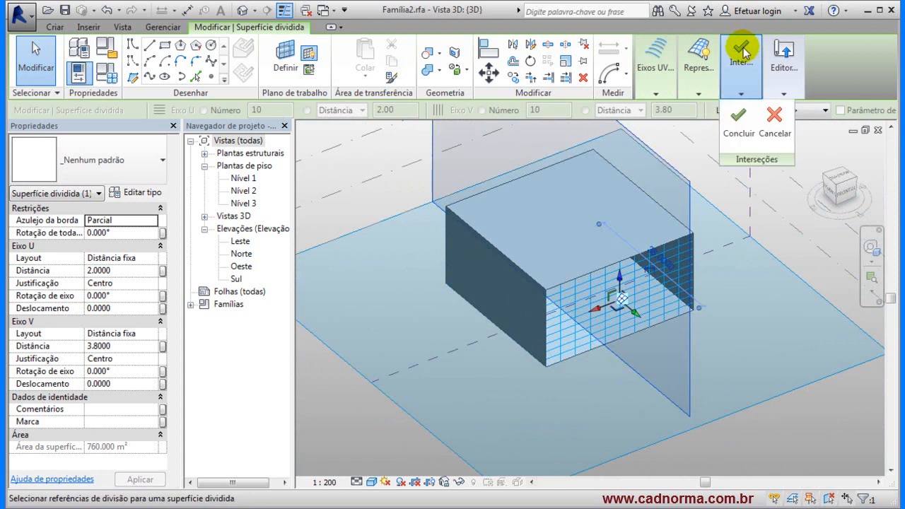
left_click(743, 52)
left_click(736, 123)
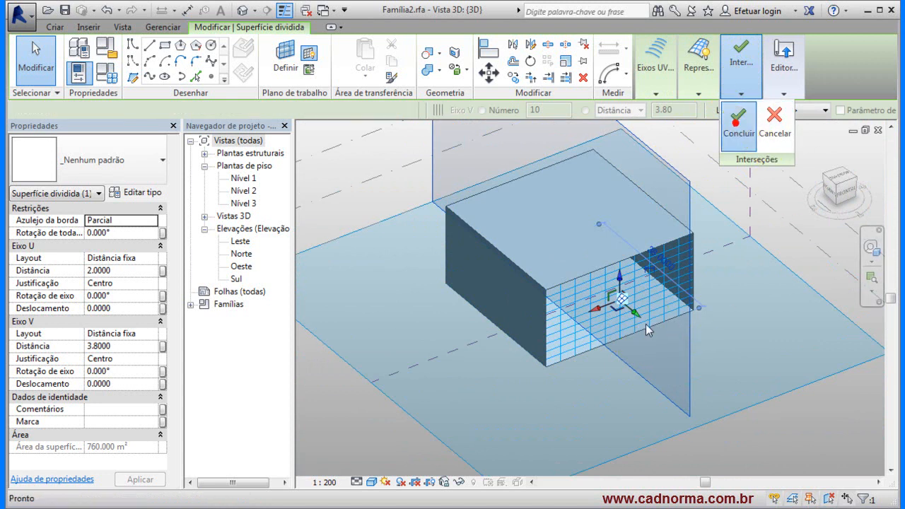
Reselect the divided surface and intersect it with all named references: Nível 1, 2 and 3 and both Centro reference planes
scroll(612, 362, "up", 5)
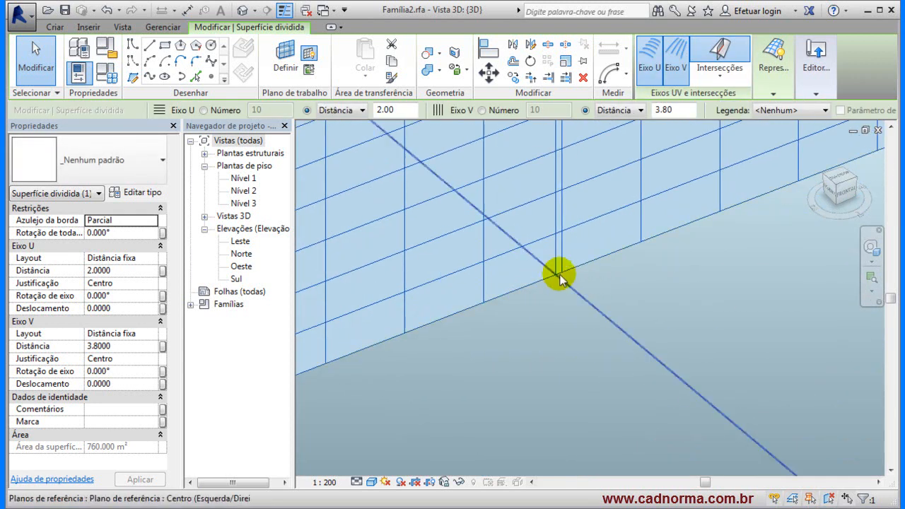
scroll(636, 347, "down", 3)
scroll(623, 343, "up", 5)
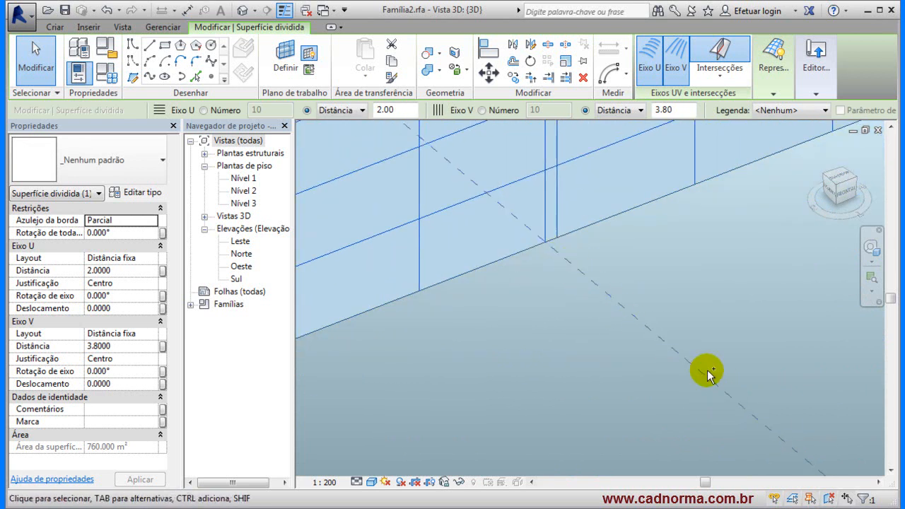
scroll(707, 370, "down", 5)
key("Escape")
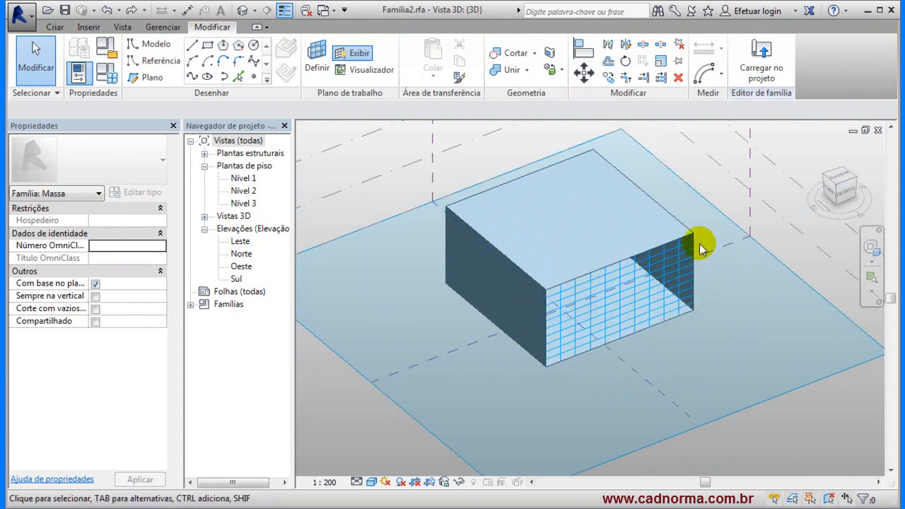
left_click(631, 318)
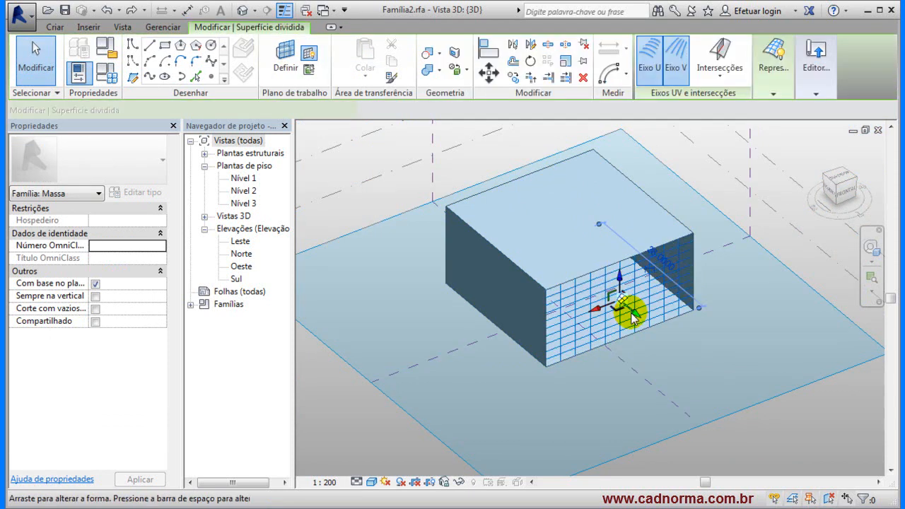
left_click(723, 80)
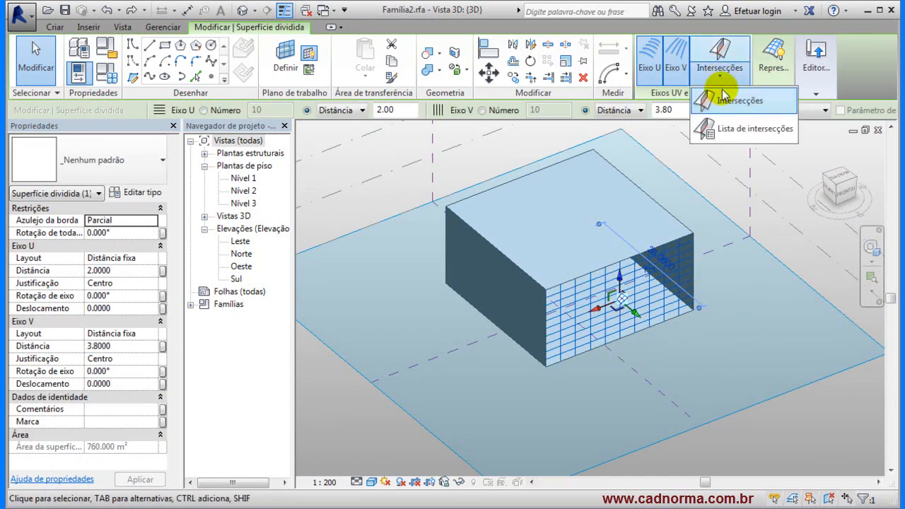
left_click(731, 131)
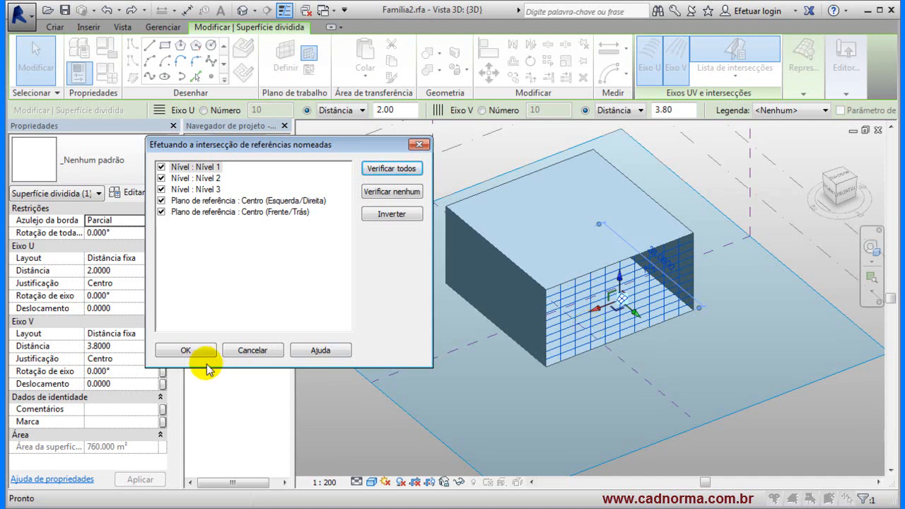
left_click(185, 349)
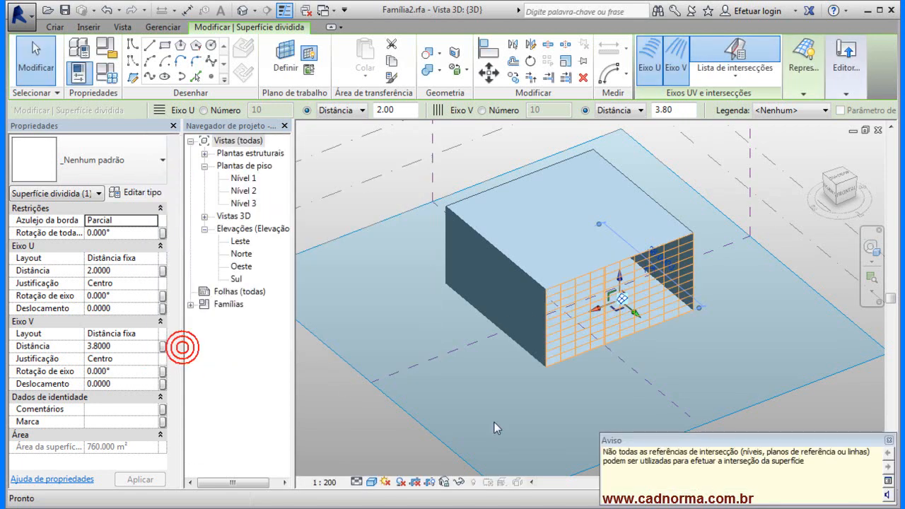
Dismiss the intersection warning, examine the grid and intersection lines on the box's divided face, and clear the selection
left_click(889, 440)
scroll(629, 357, "up", 5)
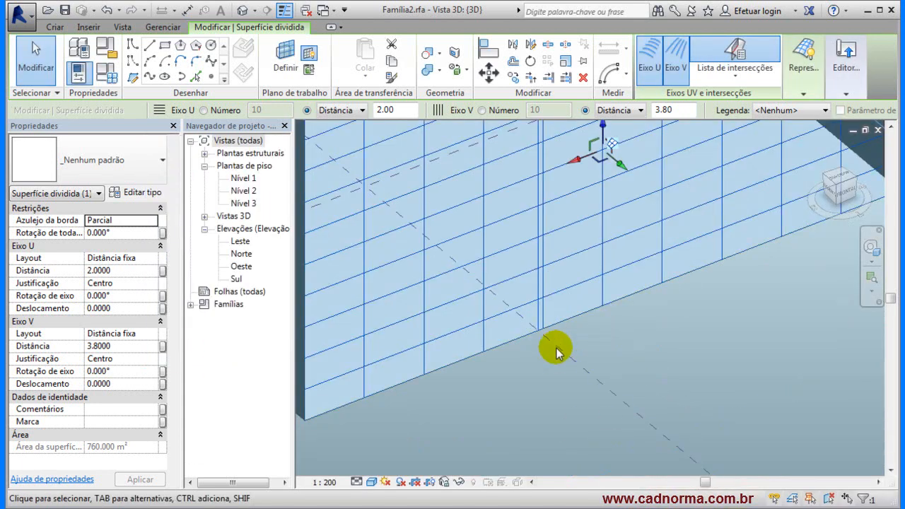
scroll(683, 360, "down", 5)
left_click(683, 360)
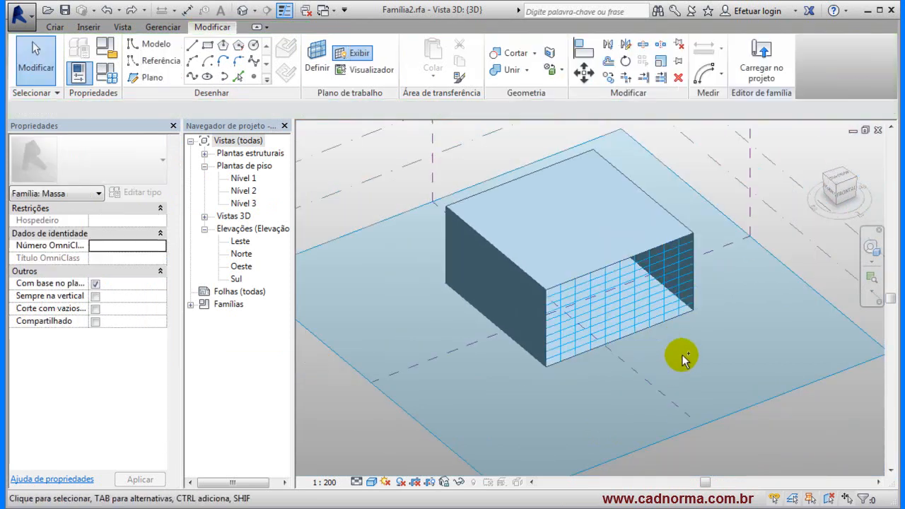
Reselect the divided surface and choose Intersecções, the option for dividing it with planes picked in the drawing area
left_click(643, 304)
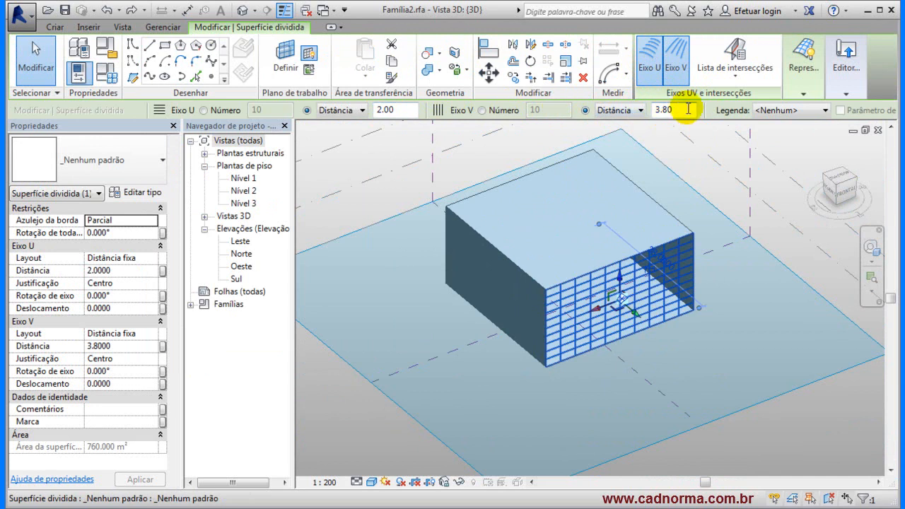
left_click(736, 78)
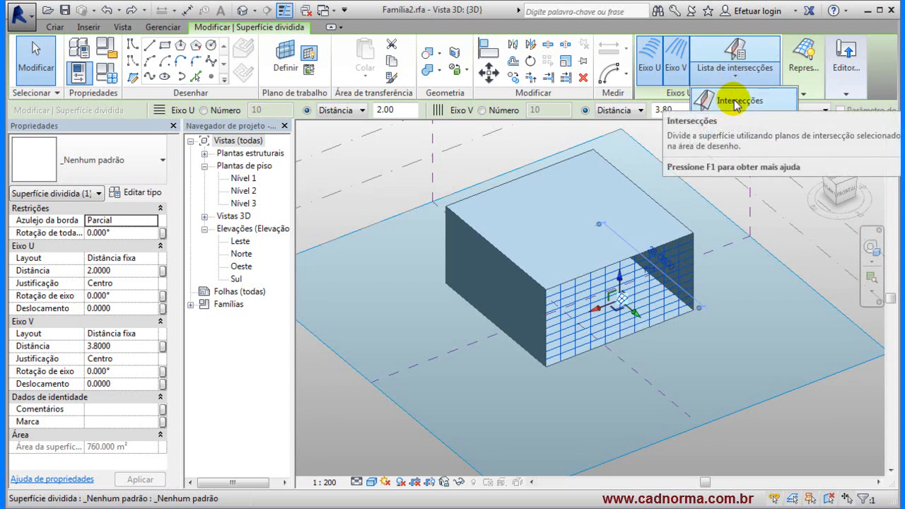
left_click(735, 103)
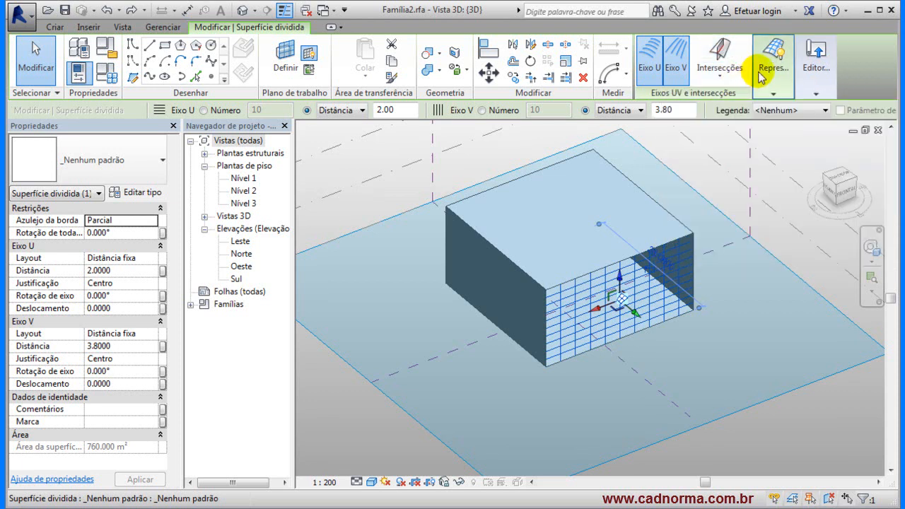
In the surface representation settings, enable Superfície original and Nós alongside Eixos UV e linhas de intersecção
mouse_move(770, 71)
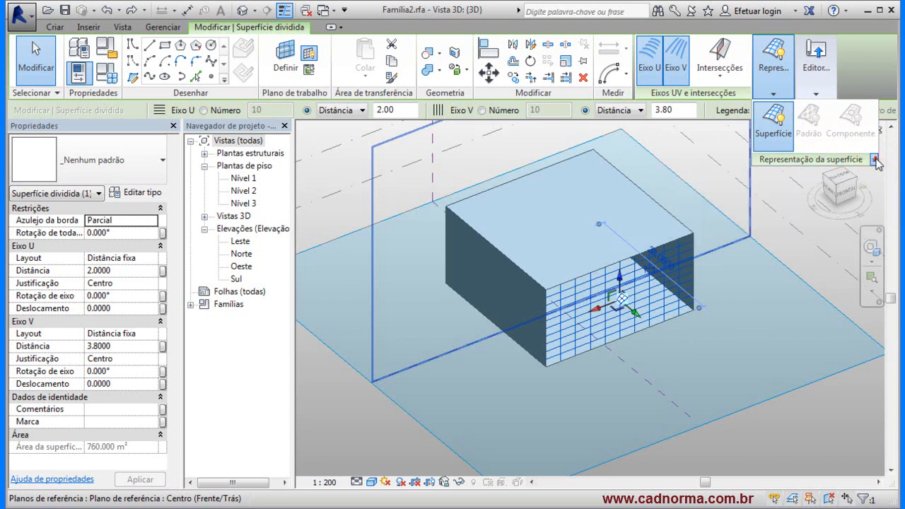
left_click(875, 161)
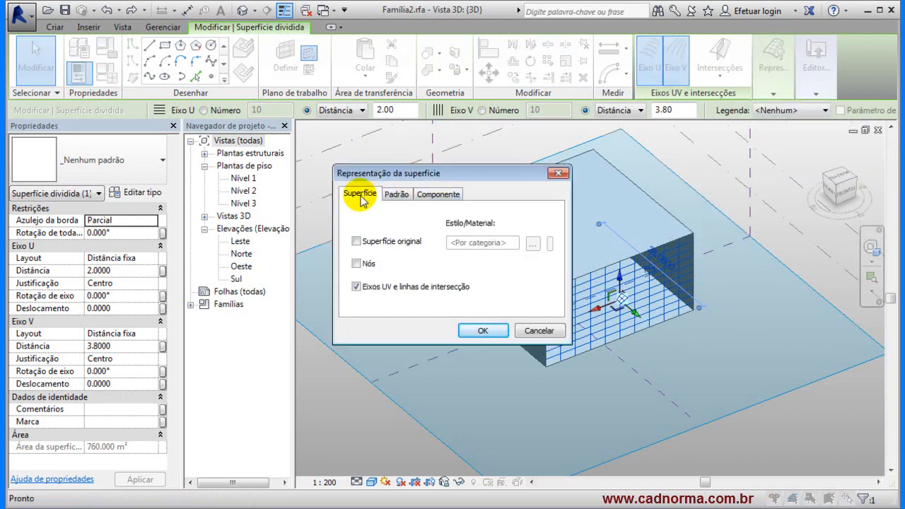
left_click(357, 244)
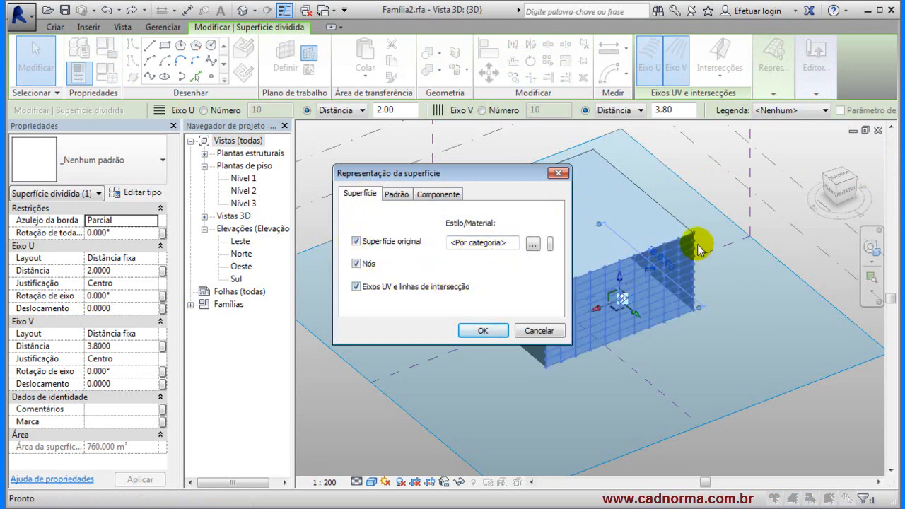
left_click(357, 241)
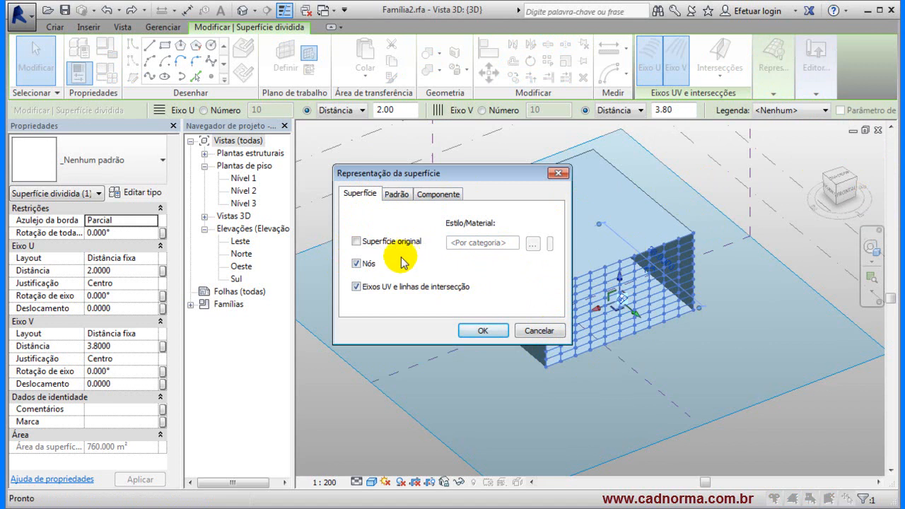
left_click(355, 241)
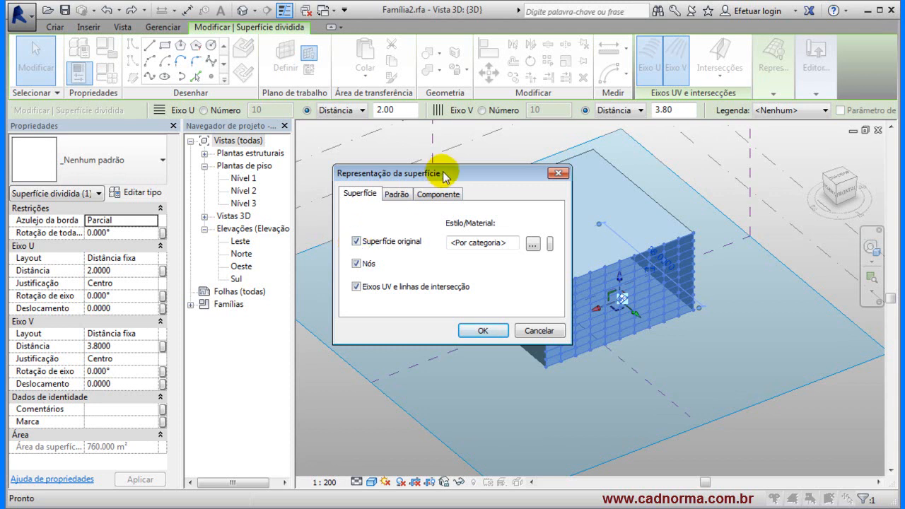
Review the Padrão and Componente representation options, apply the surface representation settings, and examine the nodes on the divided face
left_click_drag(454, 176, 416, 147)
left_click(358, 164)
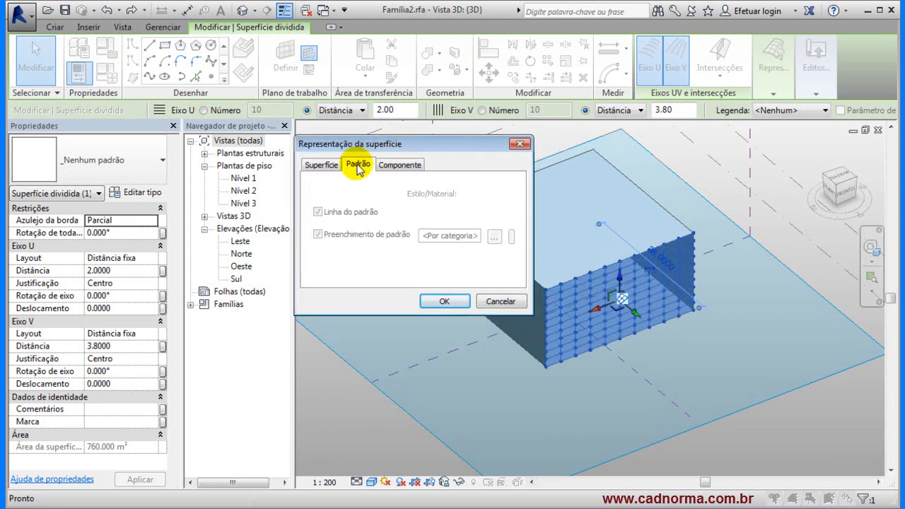
left_click(396, 167)
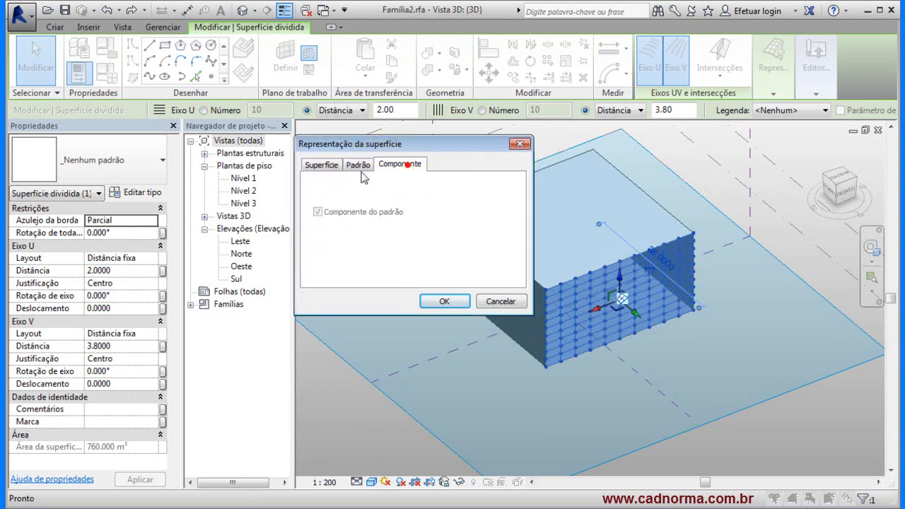
left_click(324, 165)
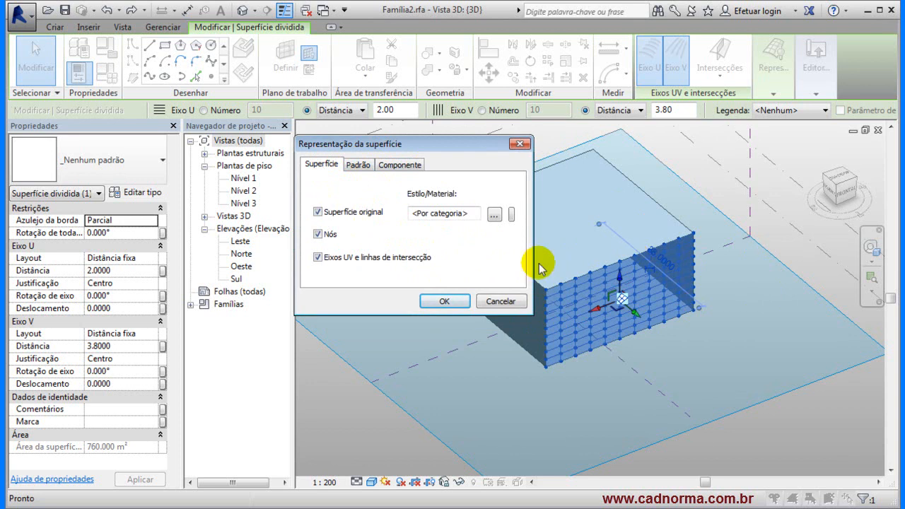
left_click(445, 302)
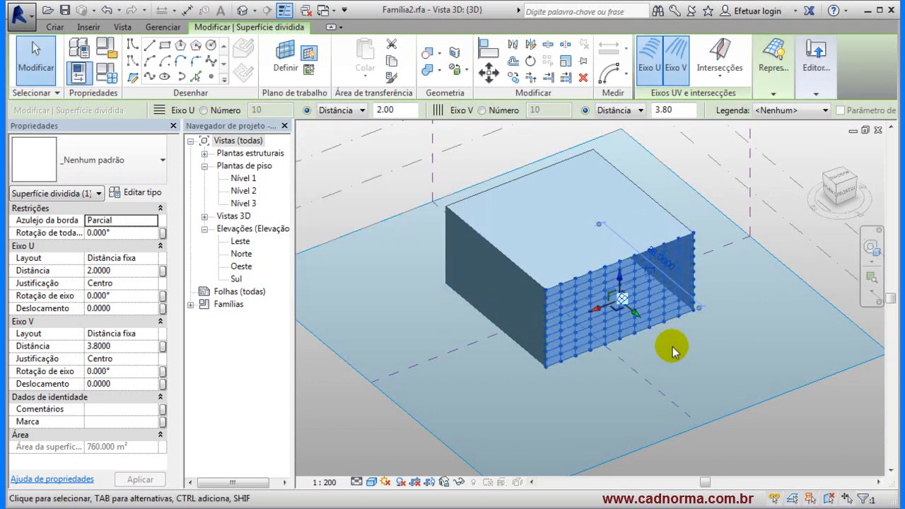
scroll(661, 343, "up", 3)
scroll(647, 325, "up", 2)
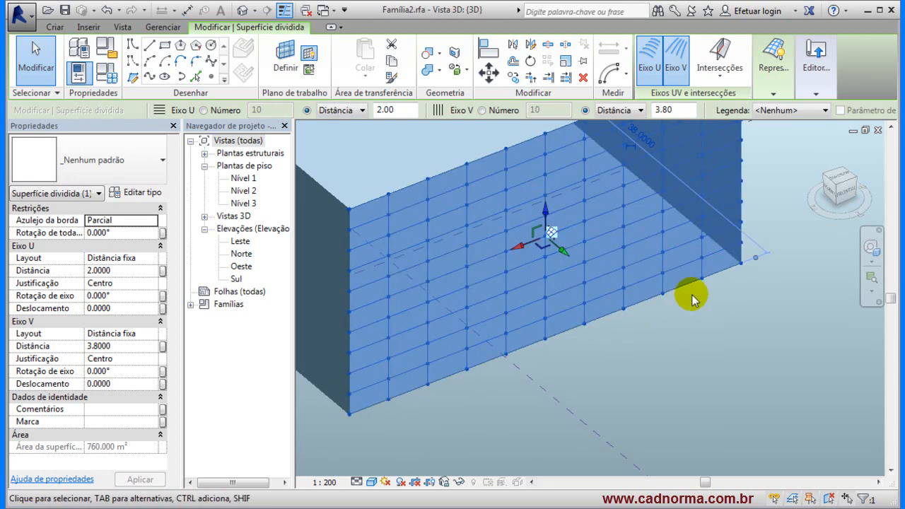
scroll(700, 357, "down", 3)
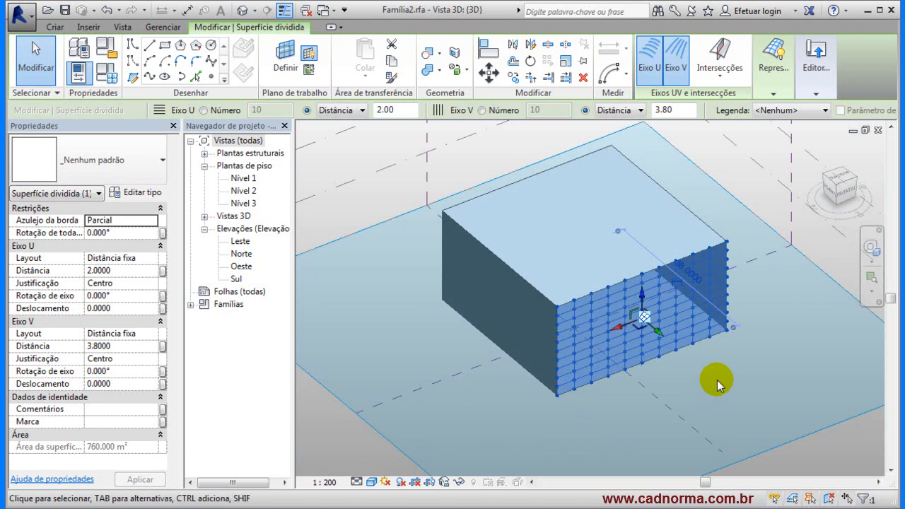
left_click(716, 384)
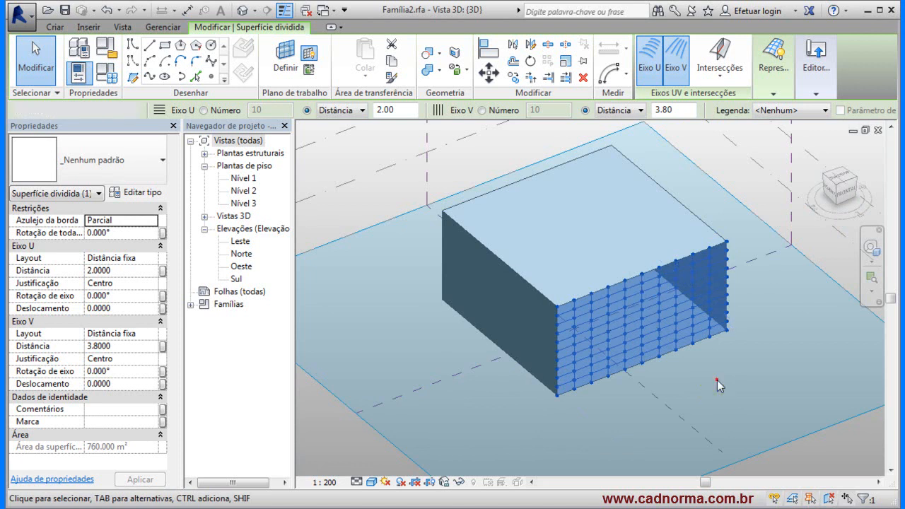
Select the divided surface and apply the Hexágono pattern to it
left_click(696, 319)
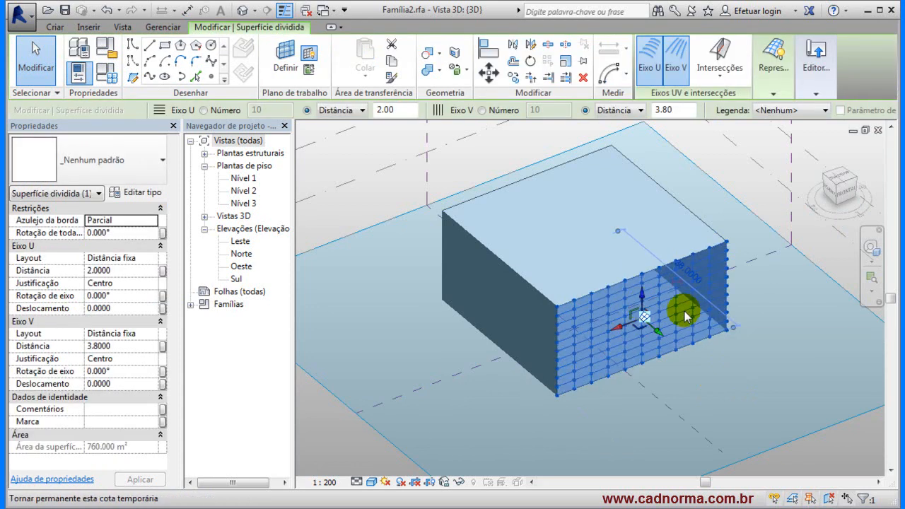
left_click(163, 162)
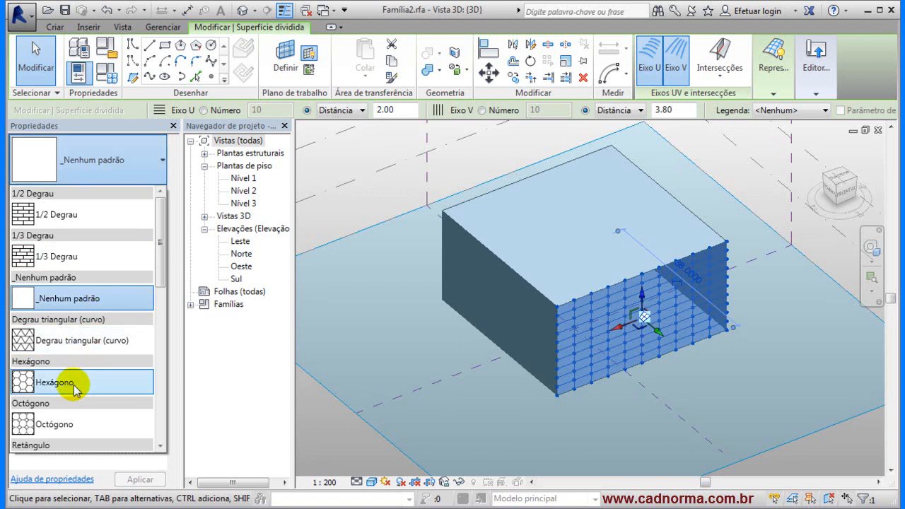
mouse_move(75, 383)
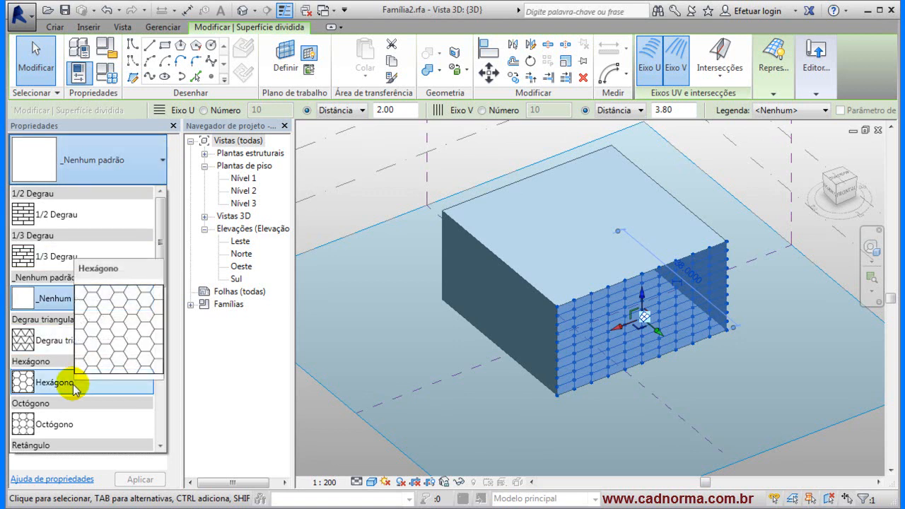
left_click(75, 384)
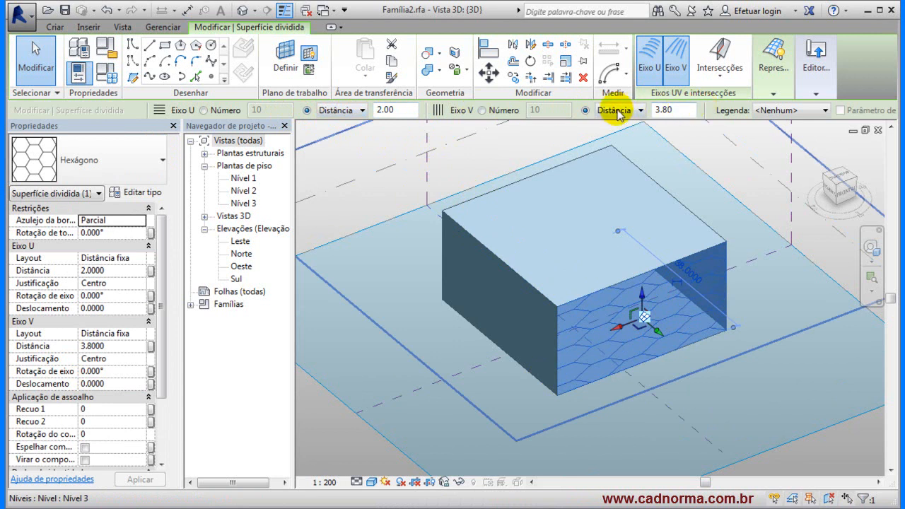
Switch the patterned surface's U and V grids to Número with 10 divisions each, and deselect it
left_click(483, 111)
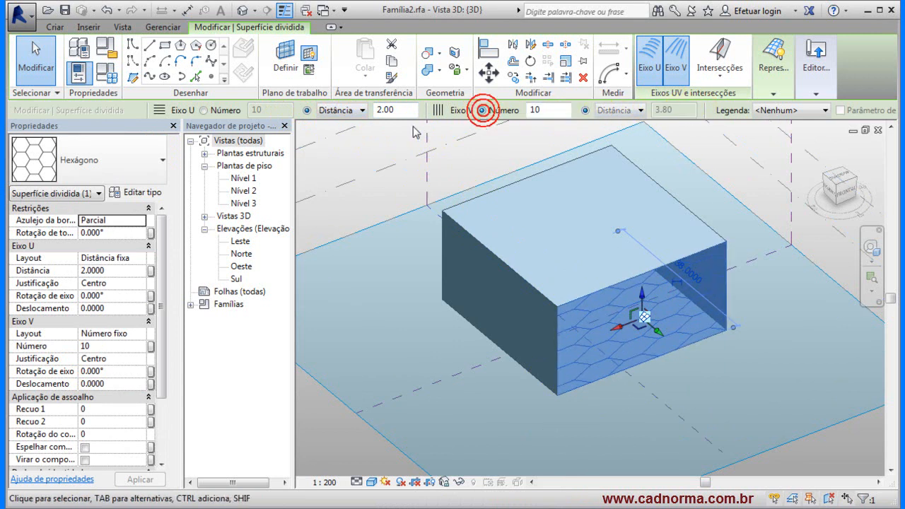
left_click(202, 110)
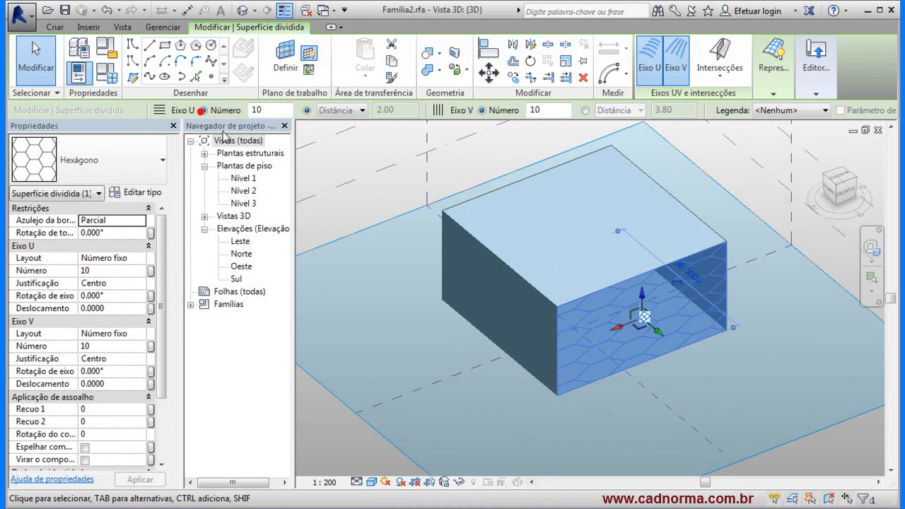
left_click(742, 362)
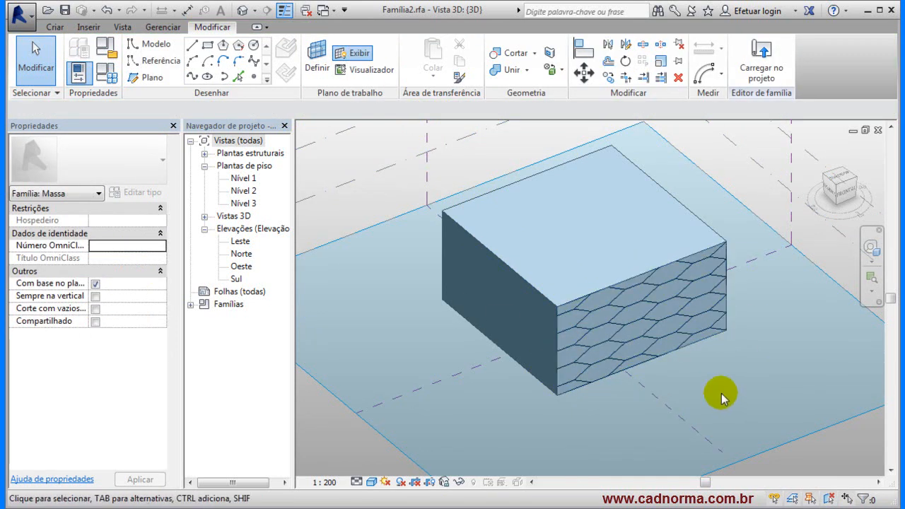
Toggle the Superfície and Padrão display of the divided face on and off, ending with only Padrão shown, and deselect it
left_click(700, 315)
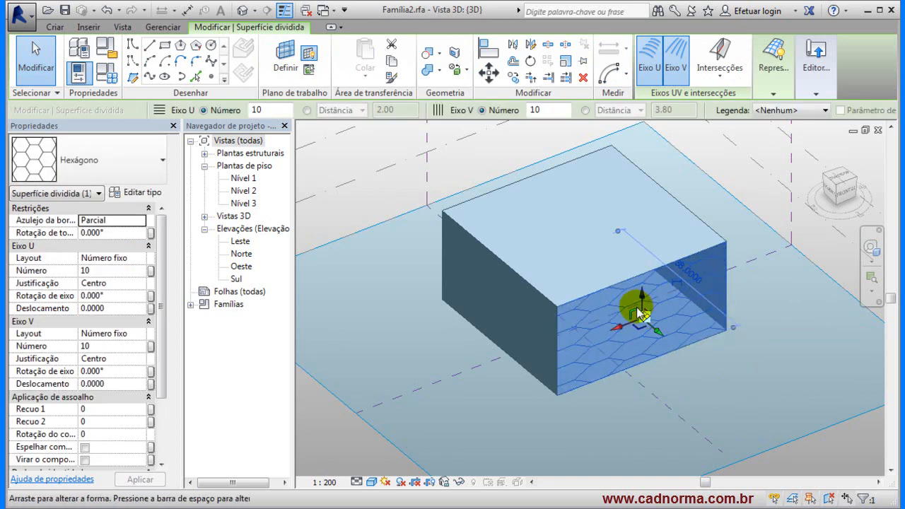
left_click(775, 96)
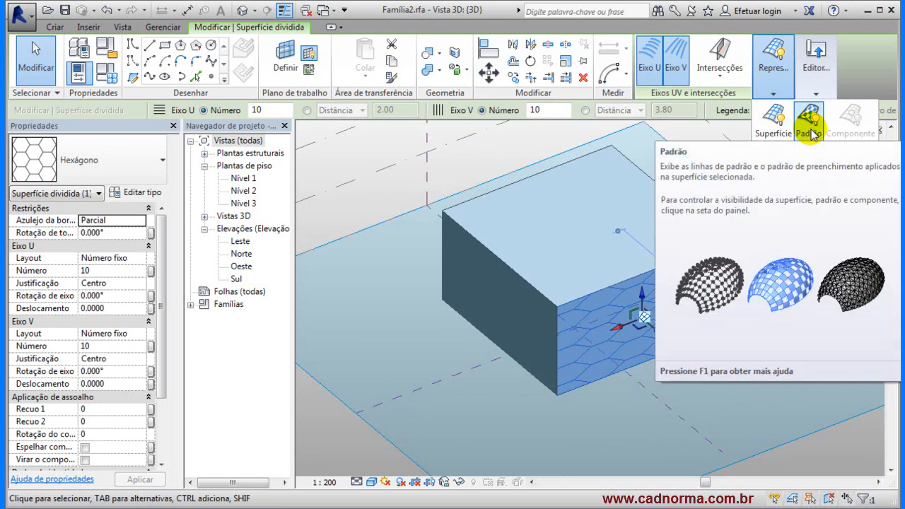
left_click(773, 122)
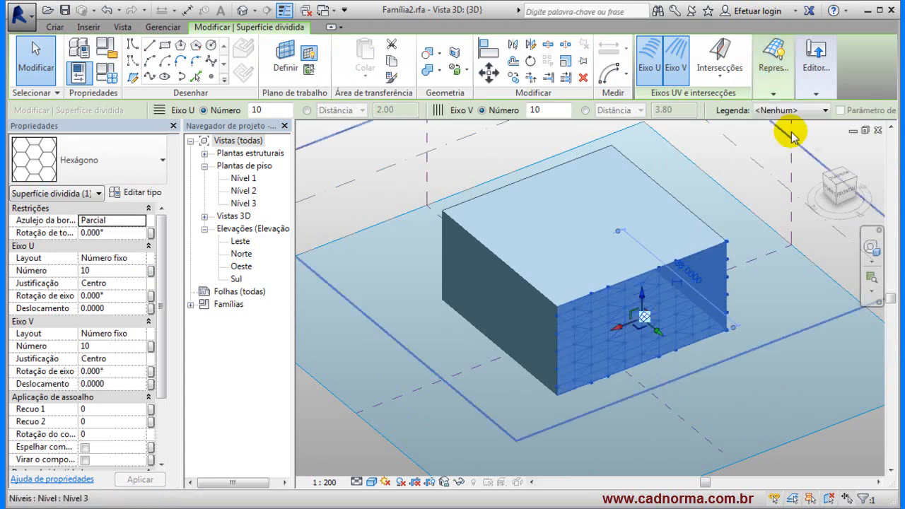
mouse_move(775, 87)
left_click(808, 122)
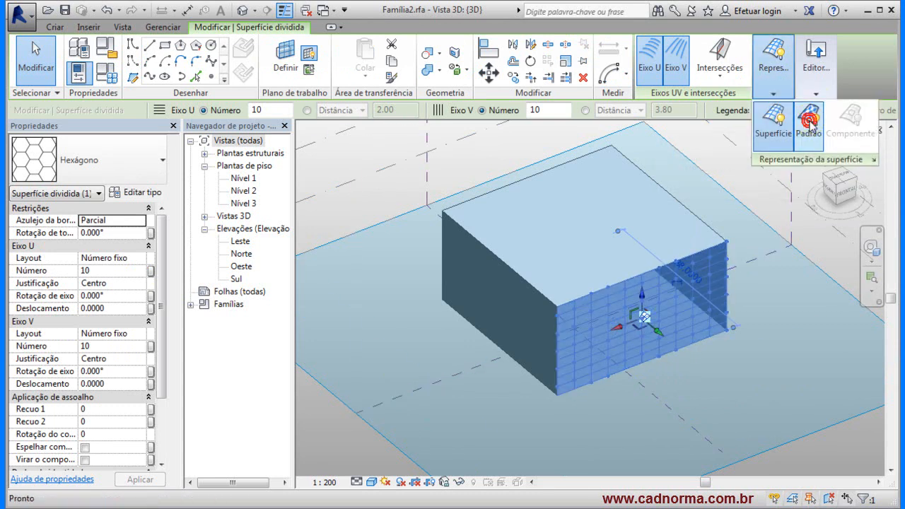
left_click(774, 133)
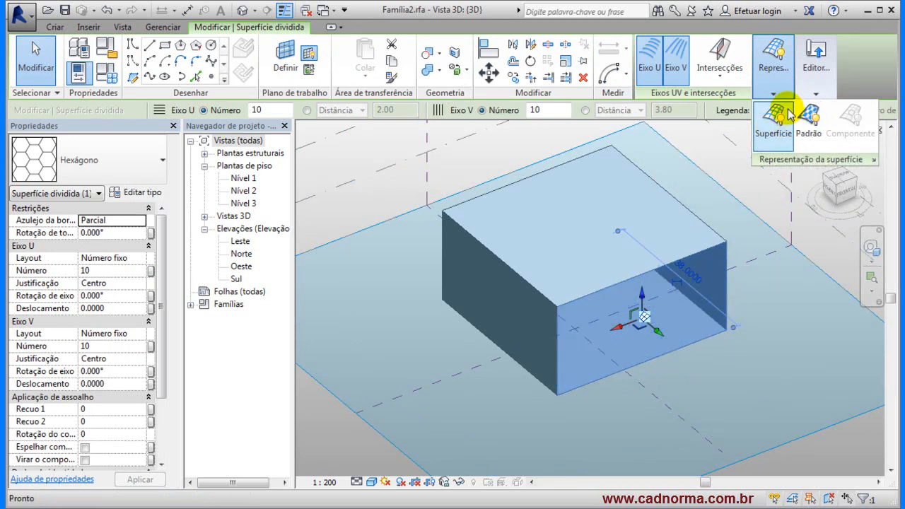
left_click(808, 128)
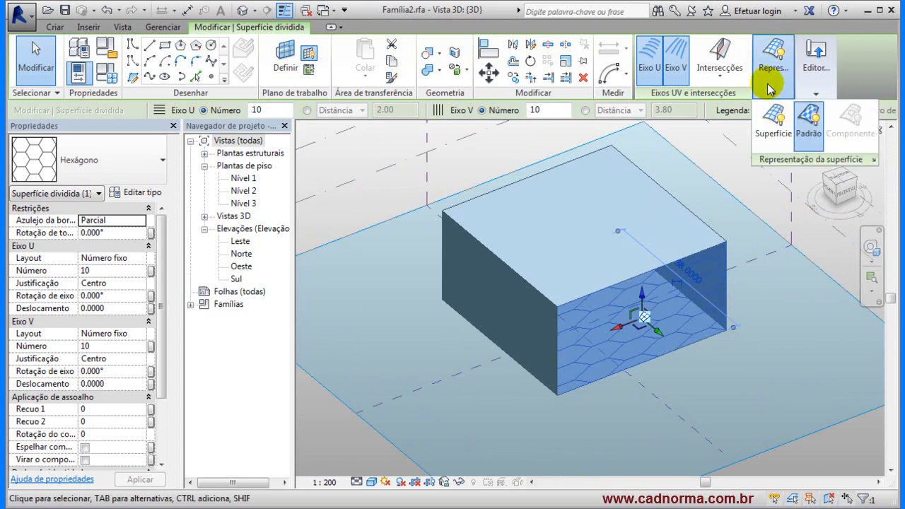
mouse_move(825, 84)
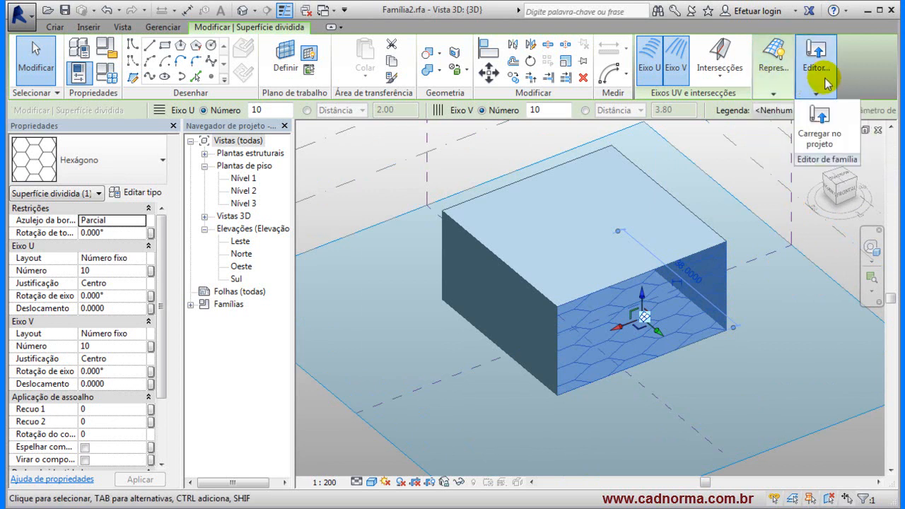
left_click(767, 335)
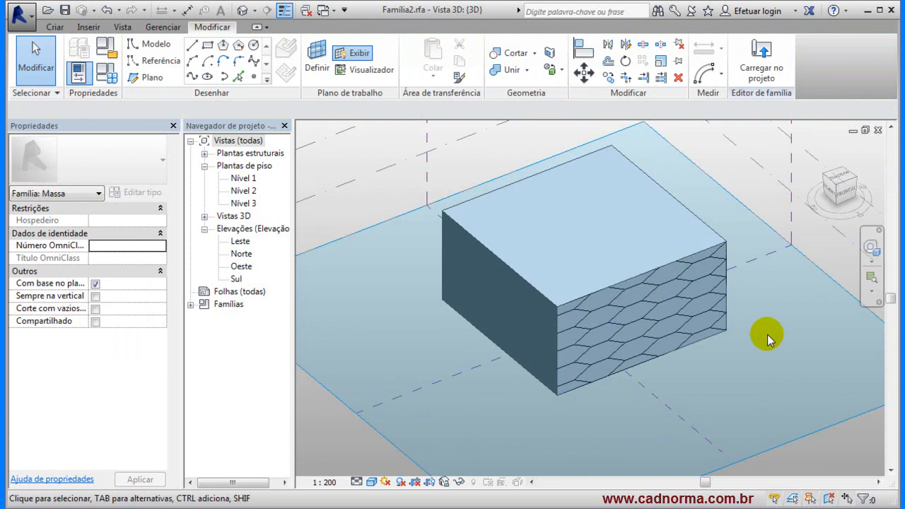
Reselect the hexagon-patterned surface and examine it from other angles
left_click(629, 337)
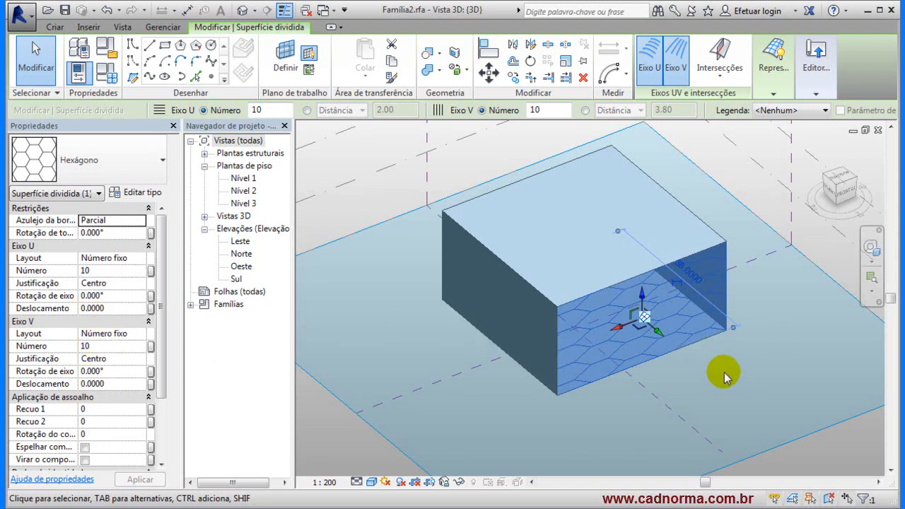
middle_click_drag(724, 372, 725, 409, "shift")
middle_click_drag(742, 412, 730, 408, "shift")
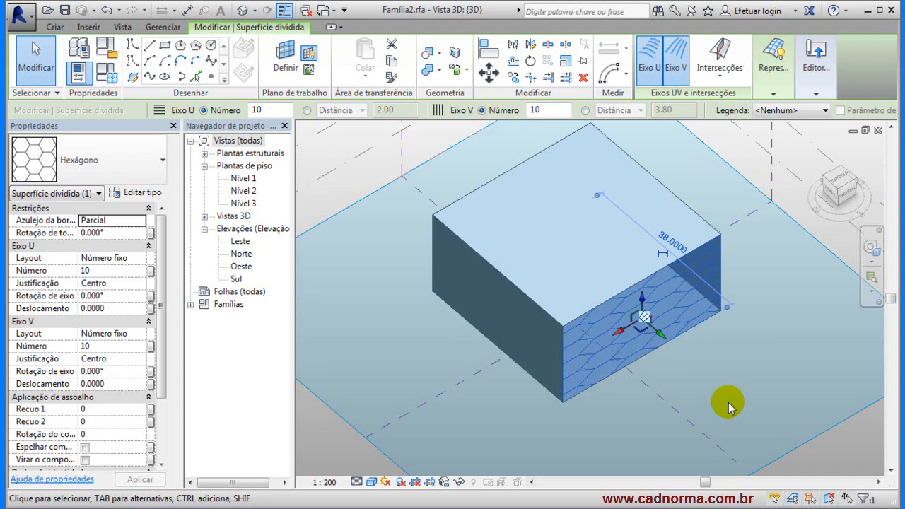
middle_click_drag(730, 405, 760, 359, "shift")
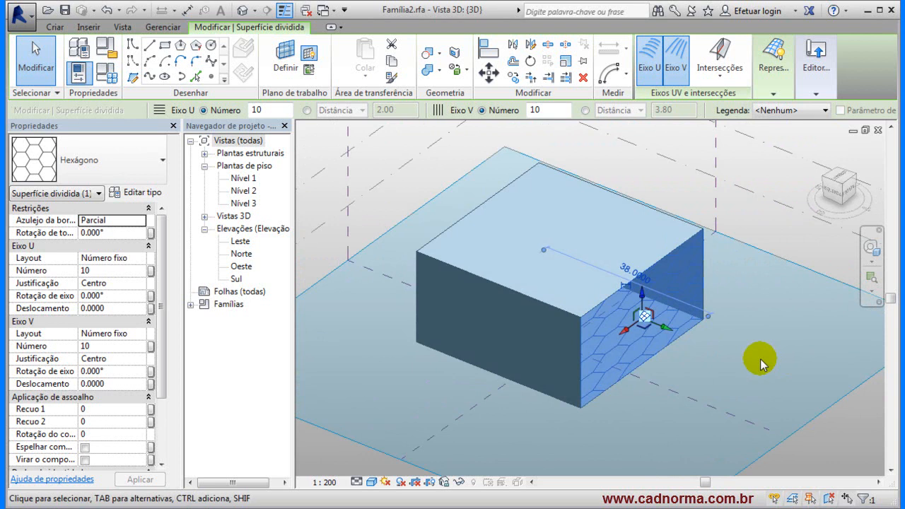